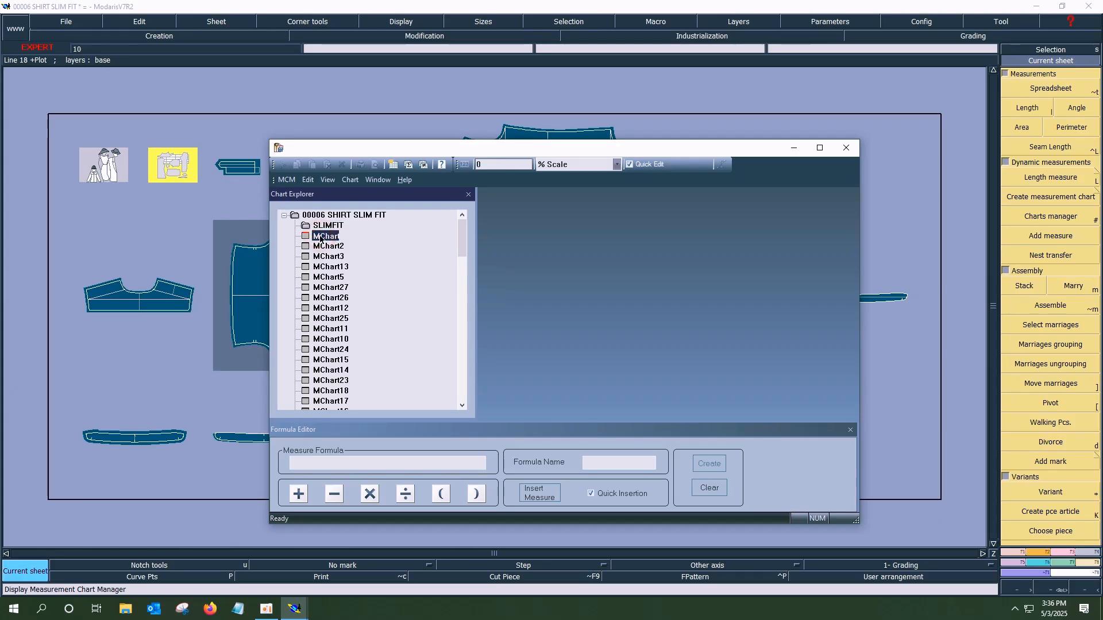
# - Delete the old measurement charts listed under 00006 SHIRT SLIM FIT in the chart manager
pyautogui.press('Delete')
pyautogui.press('Delete')
pyautogui.press('Delete')
pyautogui.press('Delete')
pyautogui.press('Delete')
pyautogui.press('Delete')
pyautogui.press('Delete')
pyautogui.press('Delete')
pyautogui.press('Delete')
pyautogui.press('Delete')
pyautogui.press('Delete')
pyautogui.press('Delete')
pyautogui.press('Delete')
pyautogui.press('Delete')
pyautogui.press('Delete')
pyautogui.press('Delete')
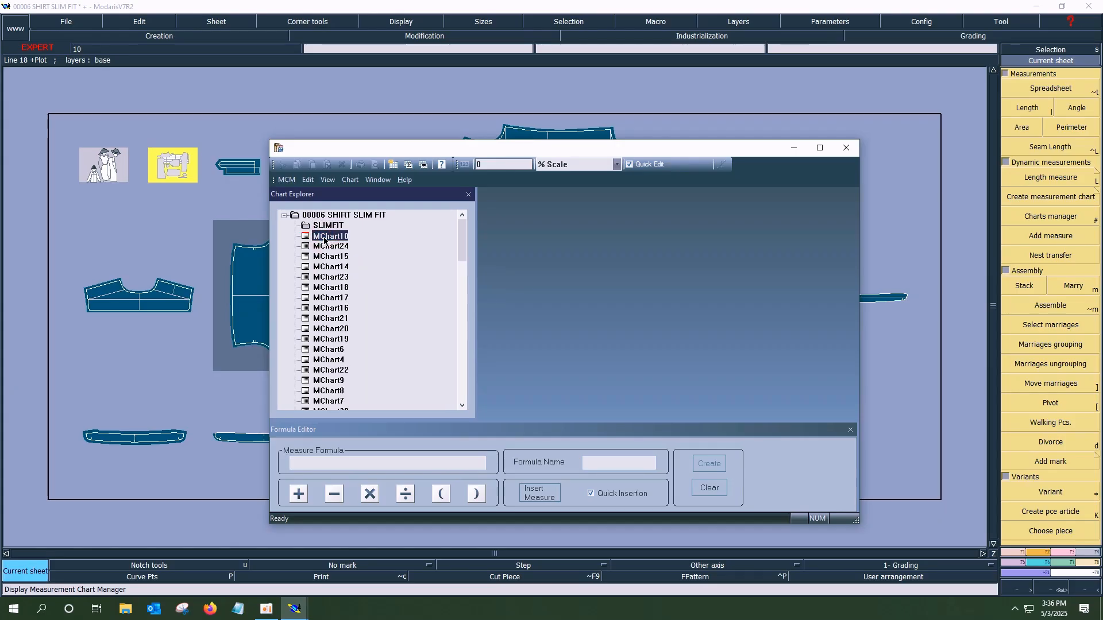
pyautogui.press('Delete')
pyautogui.press('Delete')
pyautogui.press('Delete')
pyautogui.press('Delete')
pyautogui.press('Delete')
pyautogui.press('Delete')
pyautogui.press('Delete')
pyautogui.press('Delete')
pyautogui.press('Delete')
pyautogui.press('Delete')
pyautogui.press('Delete')
pyautogui.press('Delete')
pyautogui.press('Delete')
pyautogui.press('Delete')
pyautogui.press('Delete')
pyautogui.press('Delete')
pyautogui.press('Delete')
pyautogui.press('Delete')
pyautogui.press('Delete')
pyautogui.press('Delete')
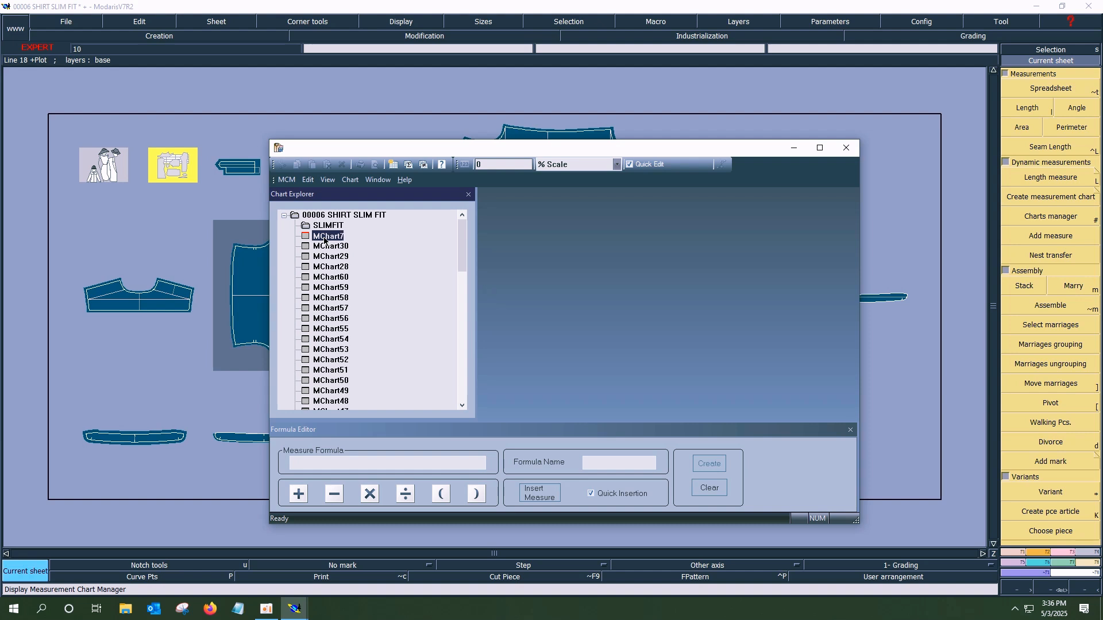
pyautogui.press('Delete')
pyautogui.press('Delete')
pyautogui.press('Delete')
pyautogui.press('Delete')
pyautogui.press('Delete')
pyautogui.press('Delete')
pyautogui.press('Delete')
pyautogui.press('Delete')
pyautogui.press('Delete')
pyautogui.press('Delete')
pyautogui.press('Delete')
pyautogui.press('Delete')
pyautogui.press('Delete')
pyautogui.press('Delete')
pyautogui.press('Delete')
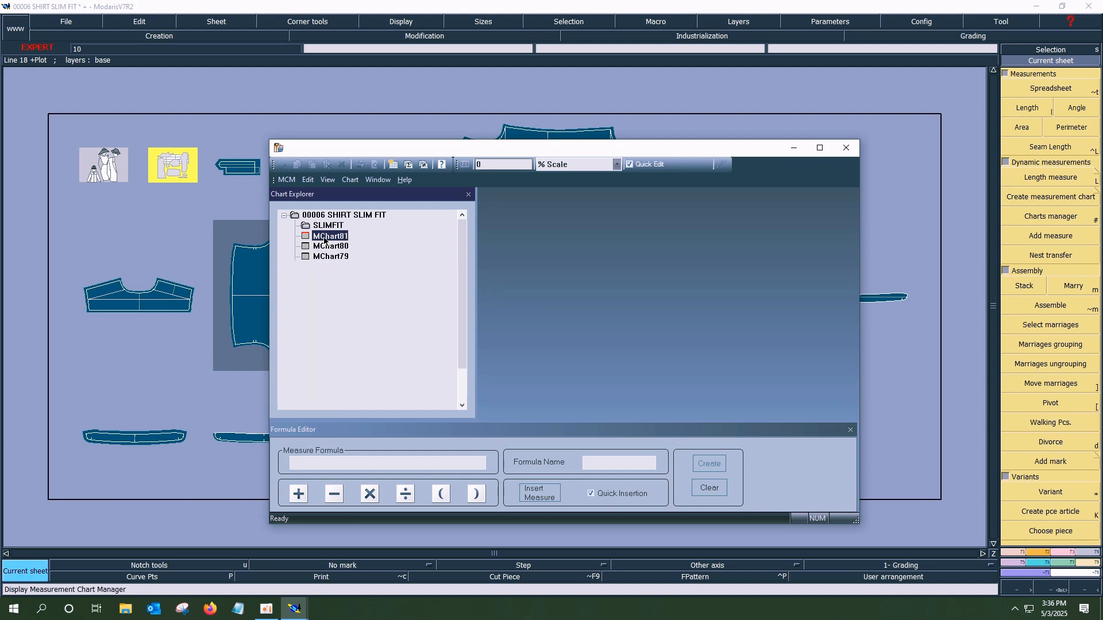
# - Create a new measurement chart under the SLIMFIT variant and move the chart manager window off the pattern pieces
pyautogui.rightClick(317, 228)
pyautogui.click(354, 233)
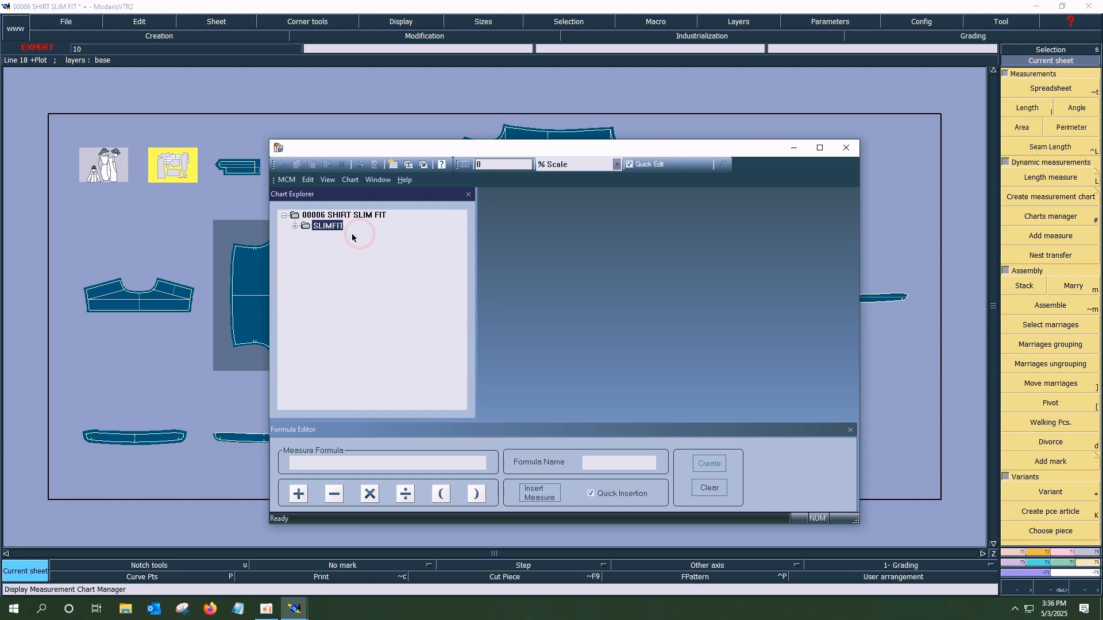
pyautogui.moveTo(510, 147); pyautogui.dragTo(358, 455)
# - Display the title blocks of all pieces and make the model drawing sheet the current sheet
pyautogui.click(419, 19)
pyautogui.click(402, 320)
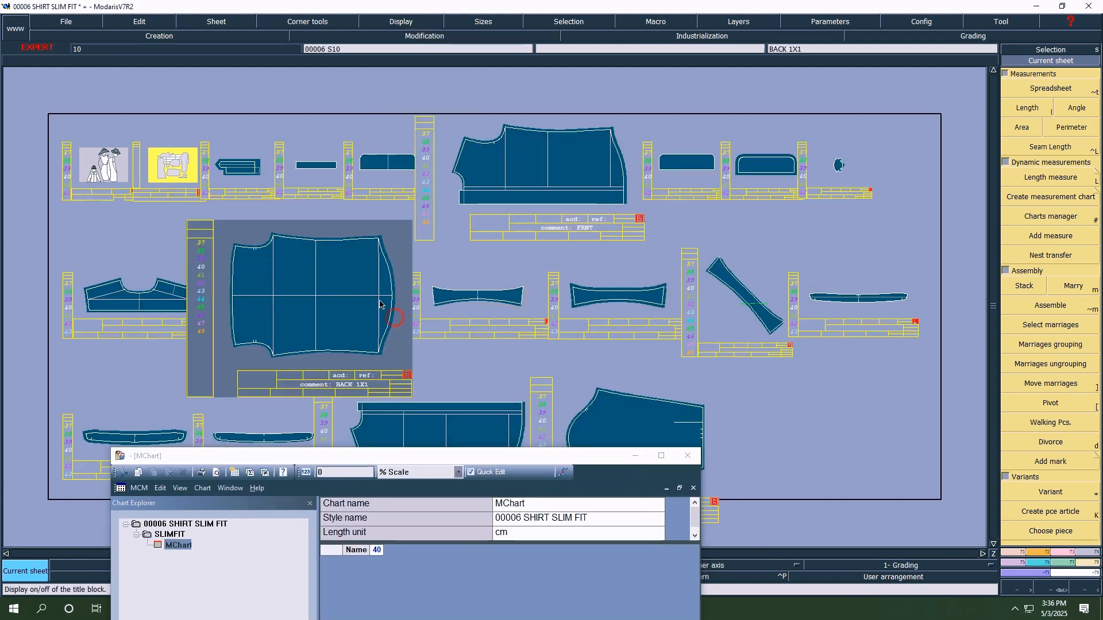
pyautogui.click(1047, 61)
pyautogui.click(108, 175)
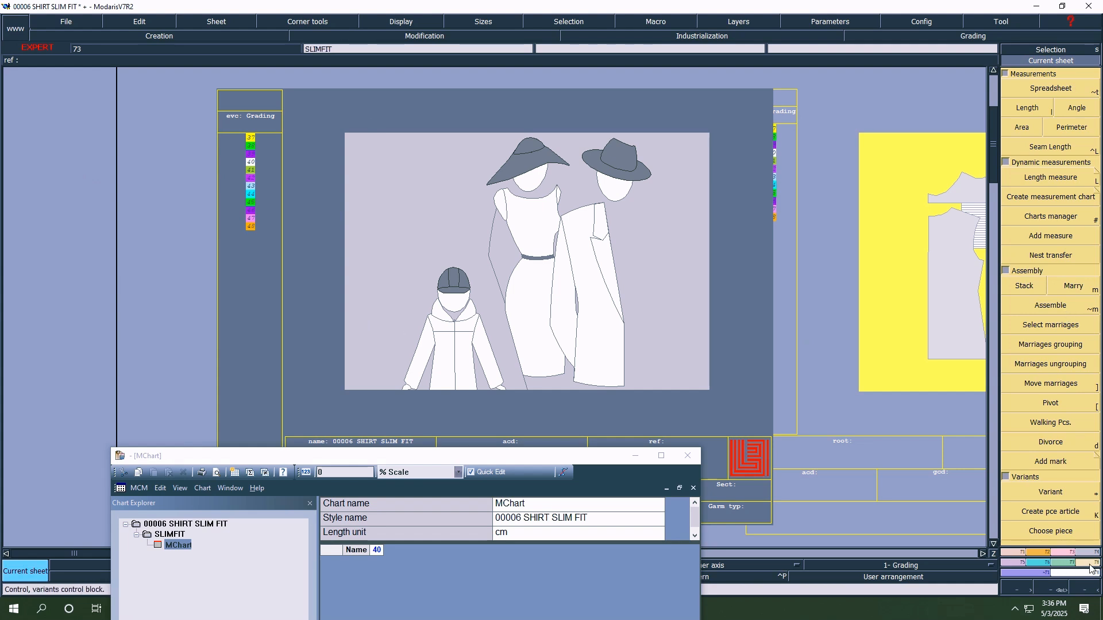
# - Transfer the model's size nest to the new chart and widen its window to show sizes 37 to 48
pyautogui.click(1057, 257)
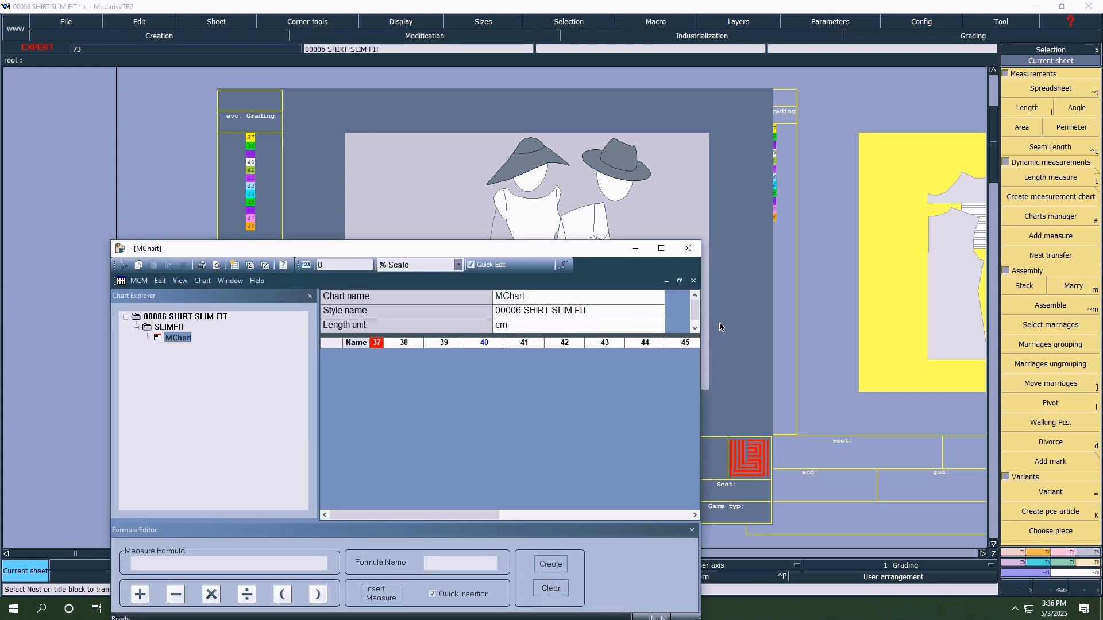
pyautogui.moveTo(702, 368); pyautogui.dragTo(886, 368)
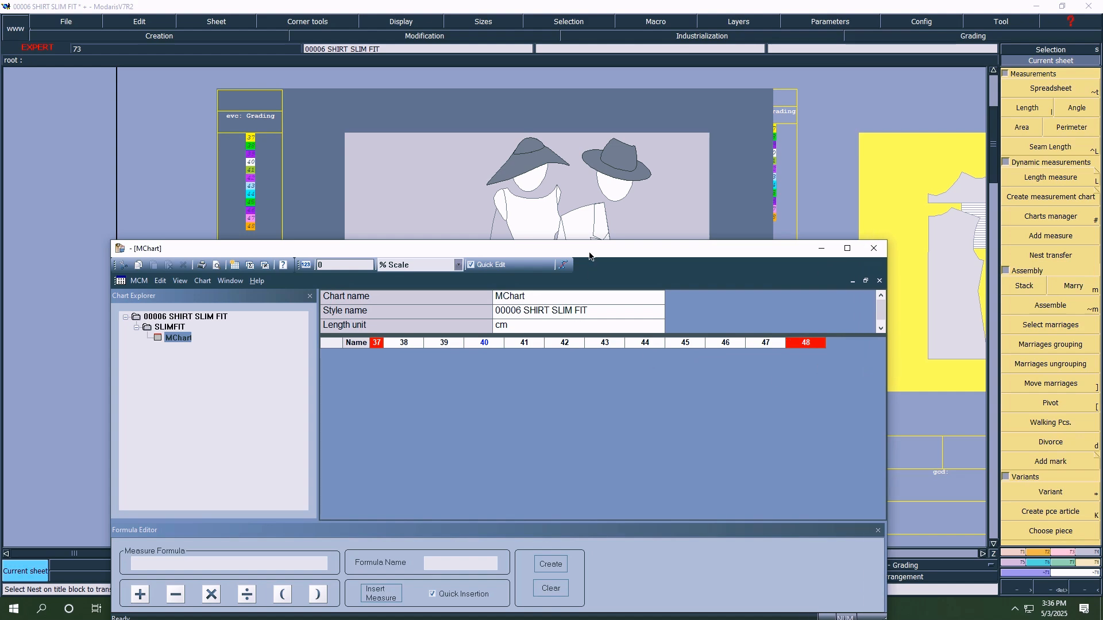
pyautogui.moveTo(592, 251); pyautogui.dragTo(530, 504)
# - Open the FRNT piece as the current sheet and delete the existing dynamic measures around its front placket
pyautogui.click(558, 394)
pyautogui.press('j')
pyautogui.click(1073, 60)
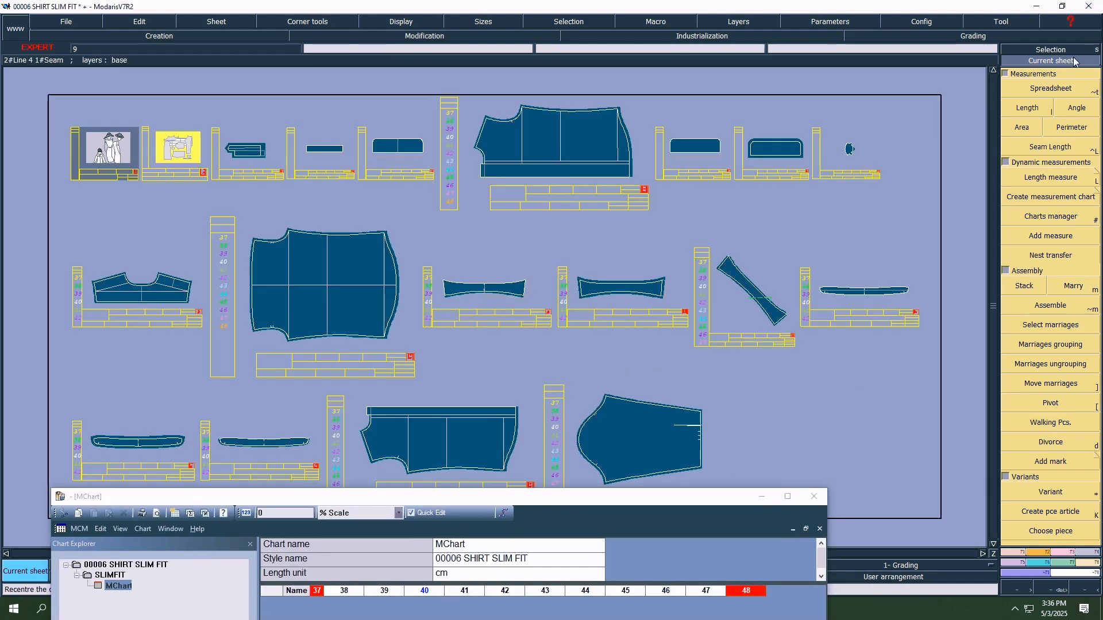
pyautogui.click(574, 143)
pyautogui.press('Home')
pyautogui.press('F12')
pyautogui.press('F9')
pyautogui.press('Return')
pyautogui.moveTo(207, 264); pyautogui.dragTo(543, 445)
pyautogui.press('Delete')
pyautogui.click(588, 276)
pyautogui.click(587, 291)
pyautogui.click(199, 339)
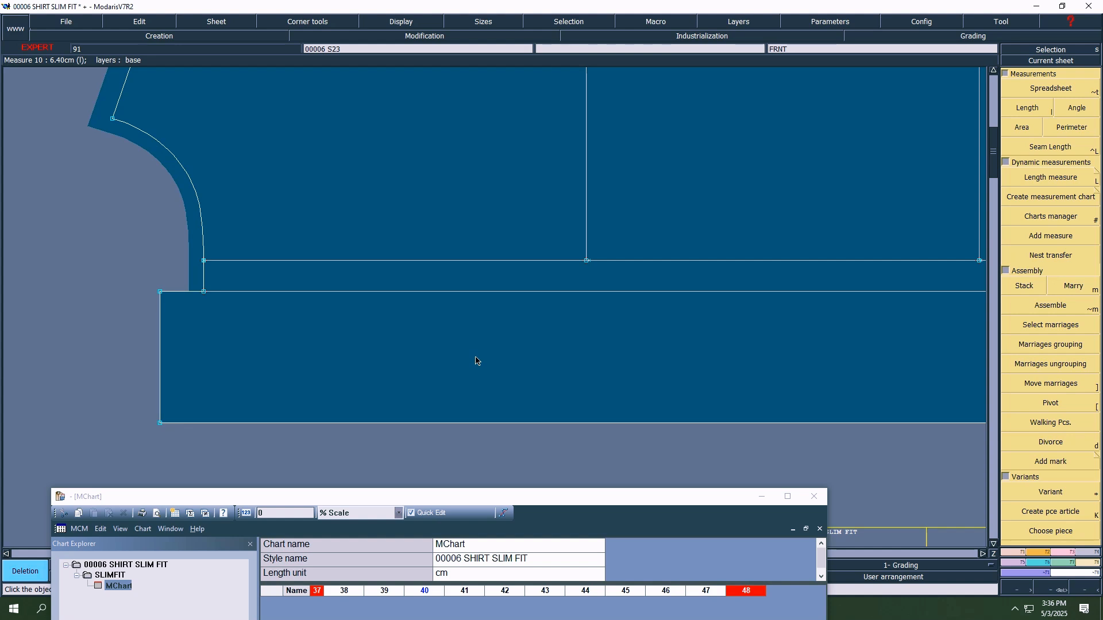
# - Add a dynamic length measure between the FRNT piece's centre front line and the placket line below it
pyautogui.press('j')
pyautogui.click(1070, 61)
pyautogui.click(537, 165)
pyautogui.press('Home')
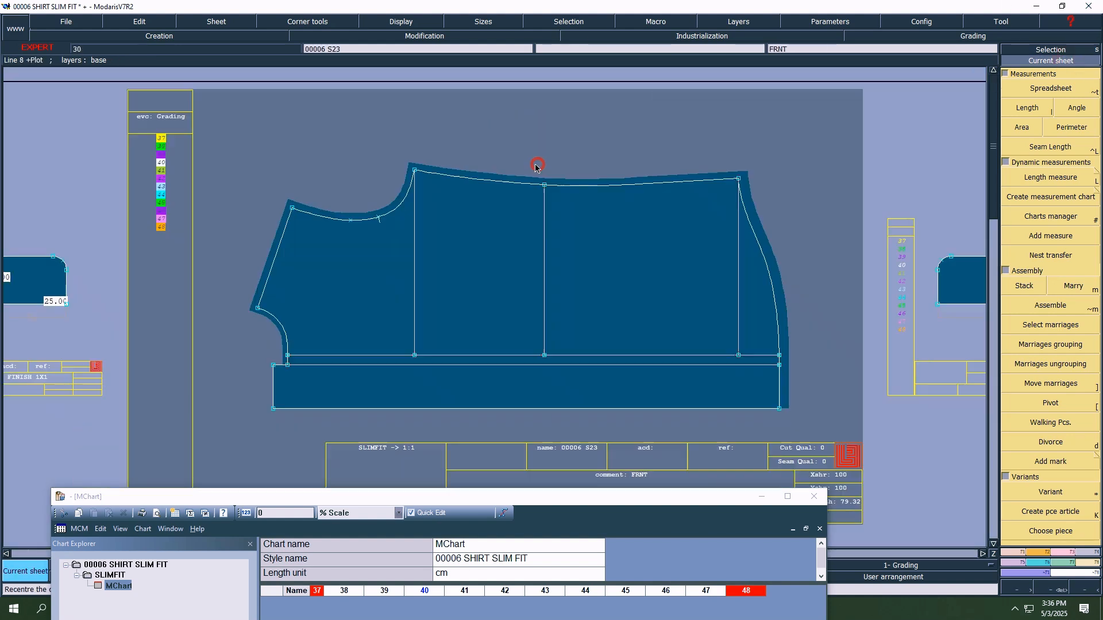
pyautogui.press('Return')
pyautogui.moveTo(207, 308); pyautogui.dragTo(827, 428)
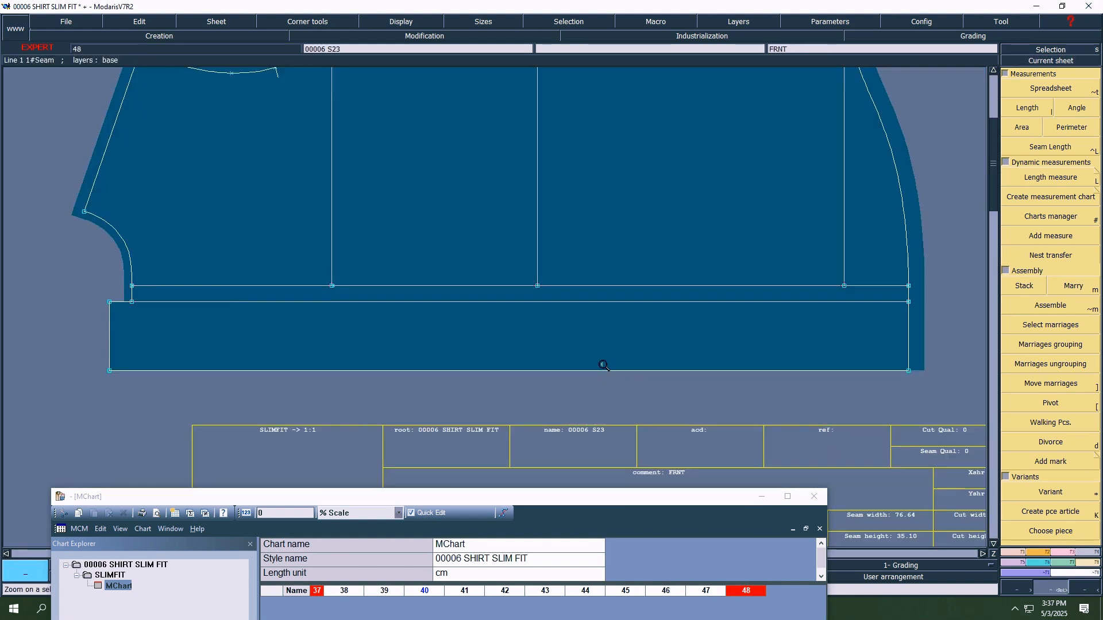
pyautogui.hotkey('shift', 'l')
pyautogui.click(585, 285)
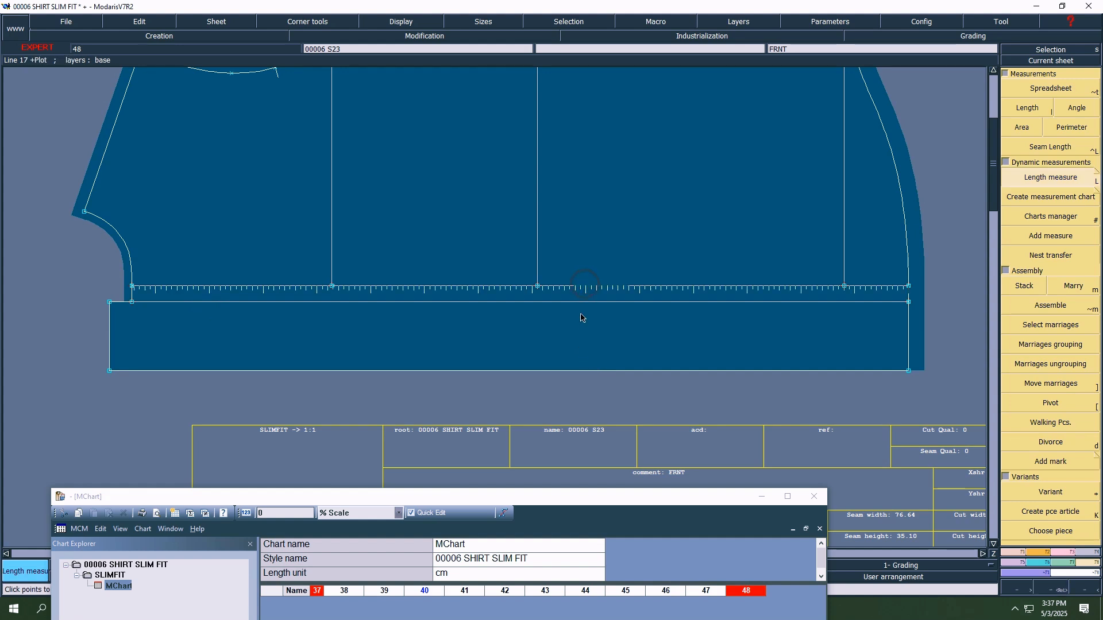
pyautogui.click(585, 301)
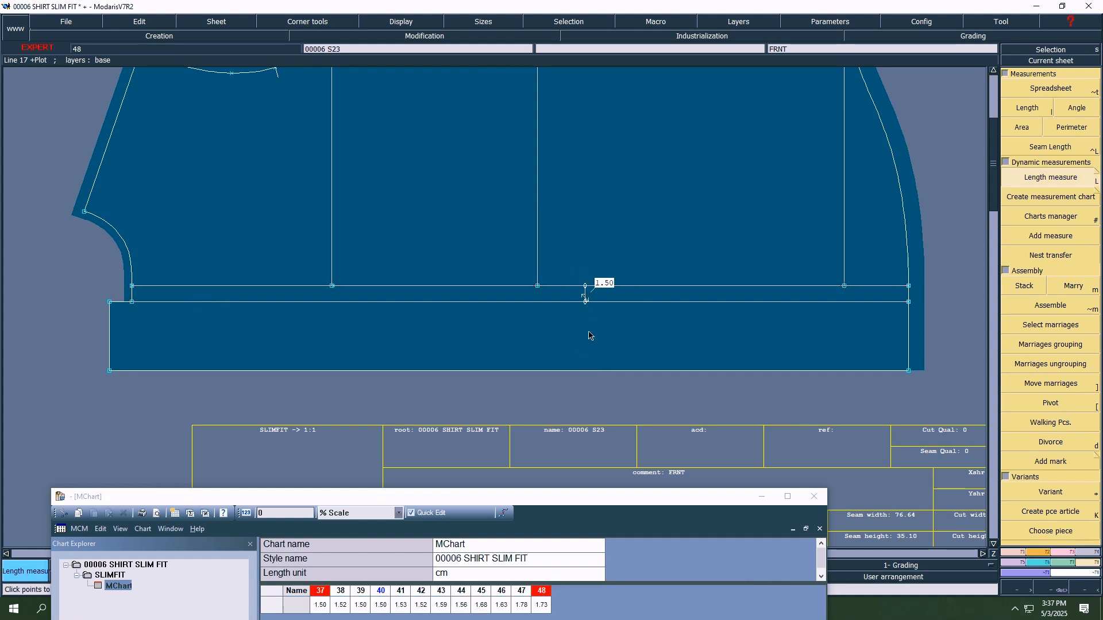
# - Apply ReportX grading to the measure's end point on the placket line of the FRNT piece
pyautogui.press('F10')
pyautogui.press('F10')
pyautogui.press('F10')
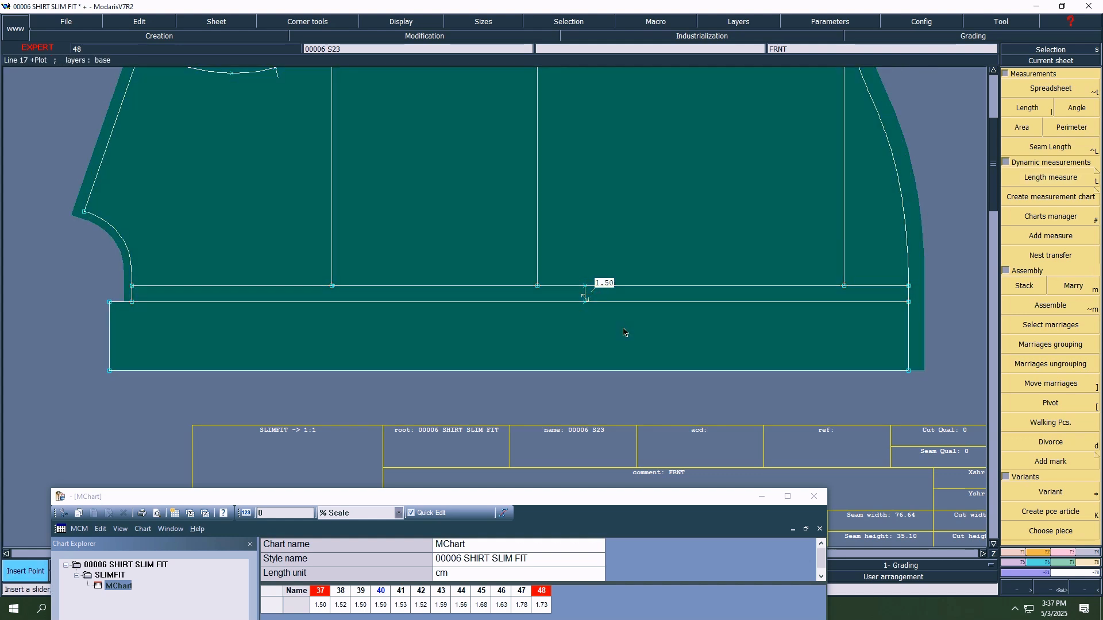
pyautogui.press('F7')
pyautogui.click(1026, 262)
pyautogui.click(587, 304)
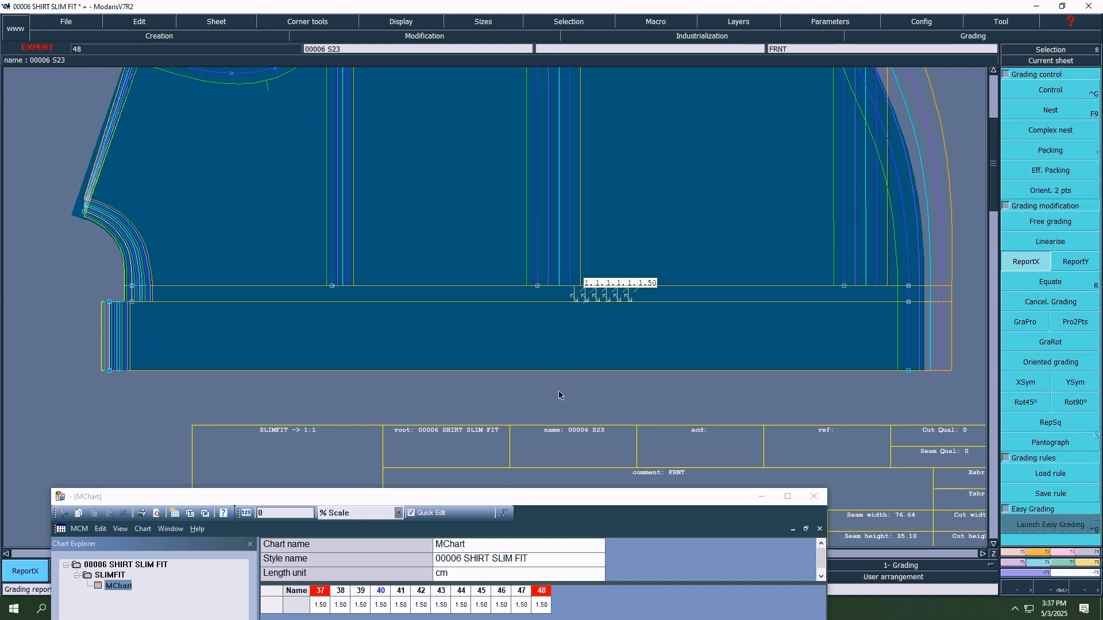
# - Hide the graded sizes and delete the dynamic measure between the centre front and placket lines
pyautogui.press('F10')
pyautogui.press('Delete')
pyautogui.click(588, 296)
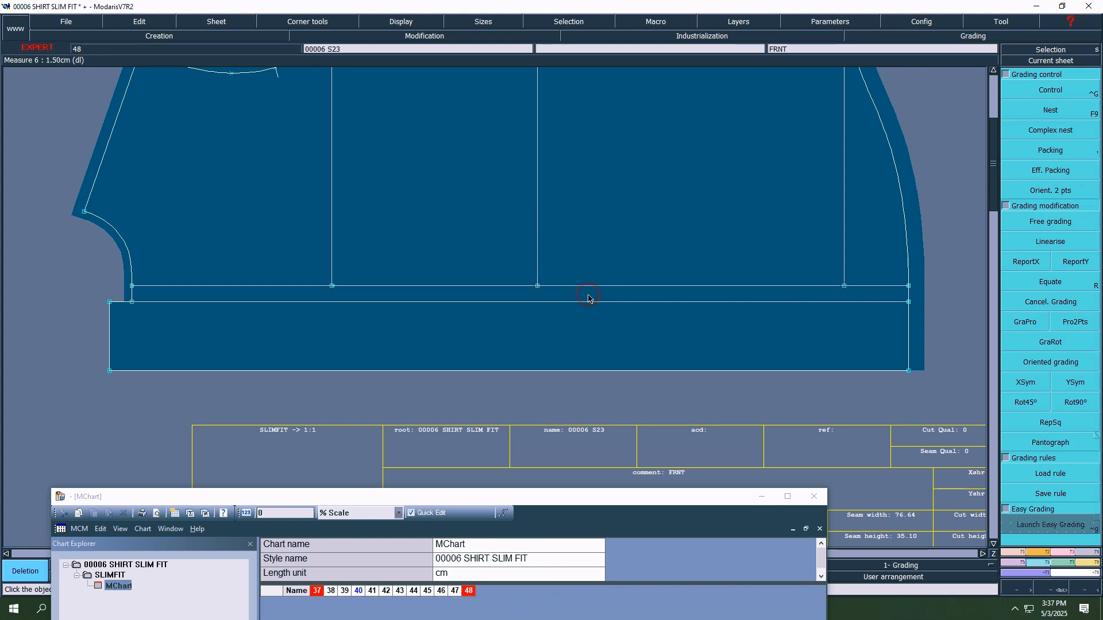
# - Open the BAND FINISH 1X1 piece and delete its centre measure and the extra points on both end curves
pyautogui.press('j')
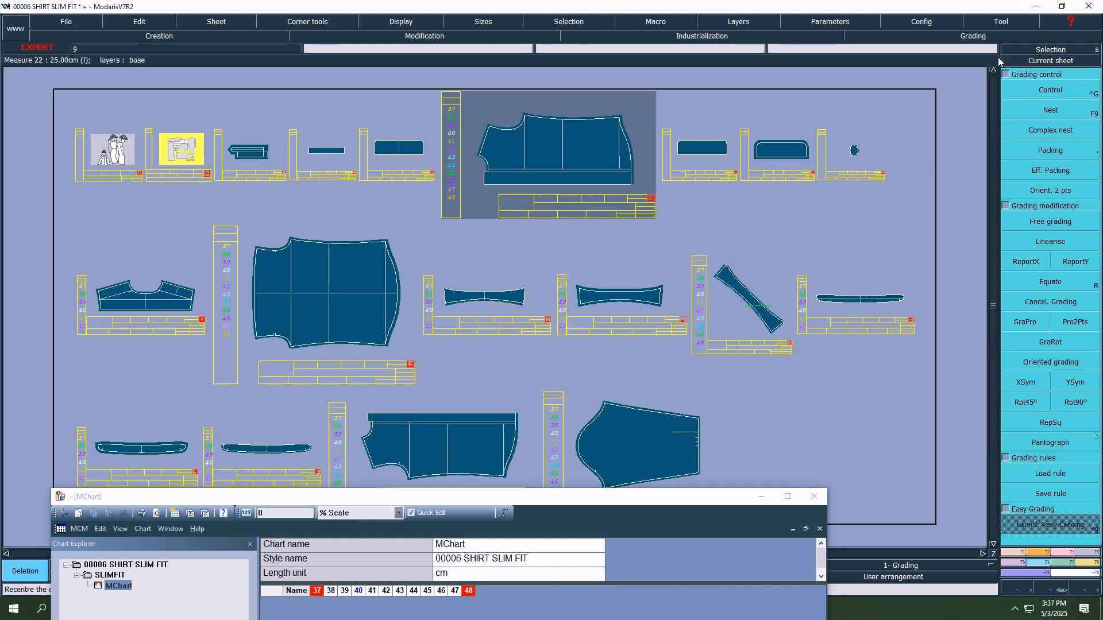
pyautogui.click(1073, 59)
pyautogui.click(876, 307)
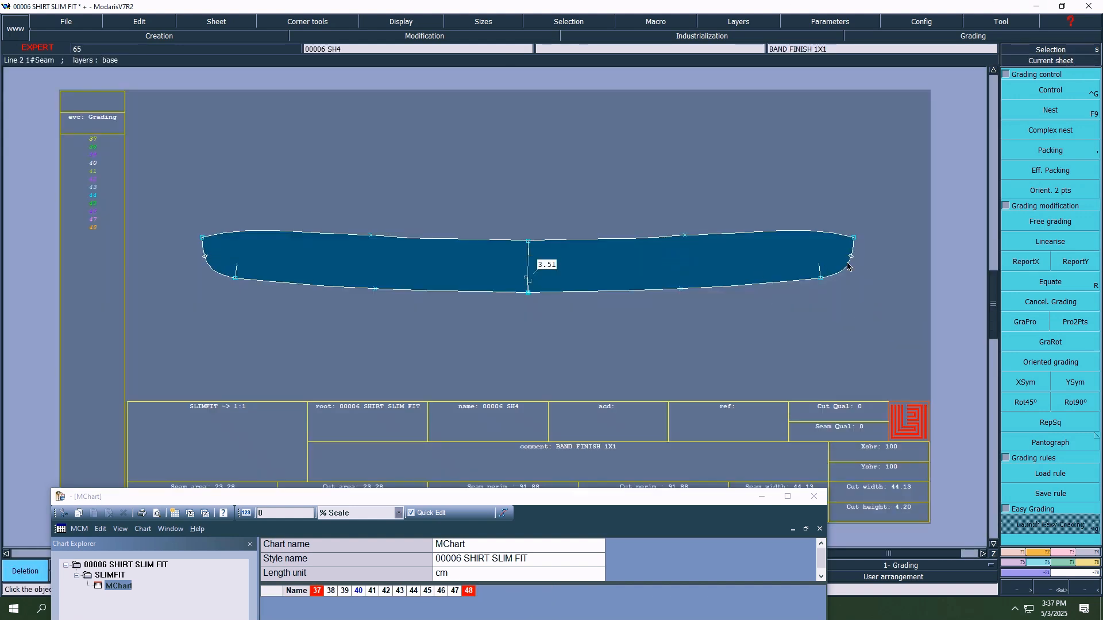
pyautogui.click(528, 270)
pyautogui.press('F3')
pyautogui.click(1082, 289)
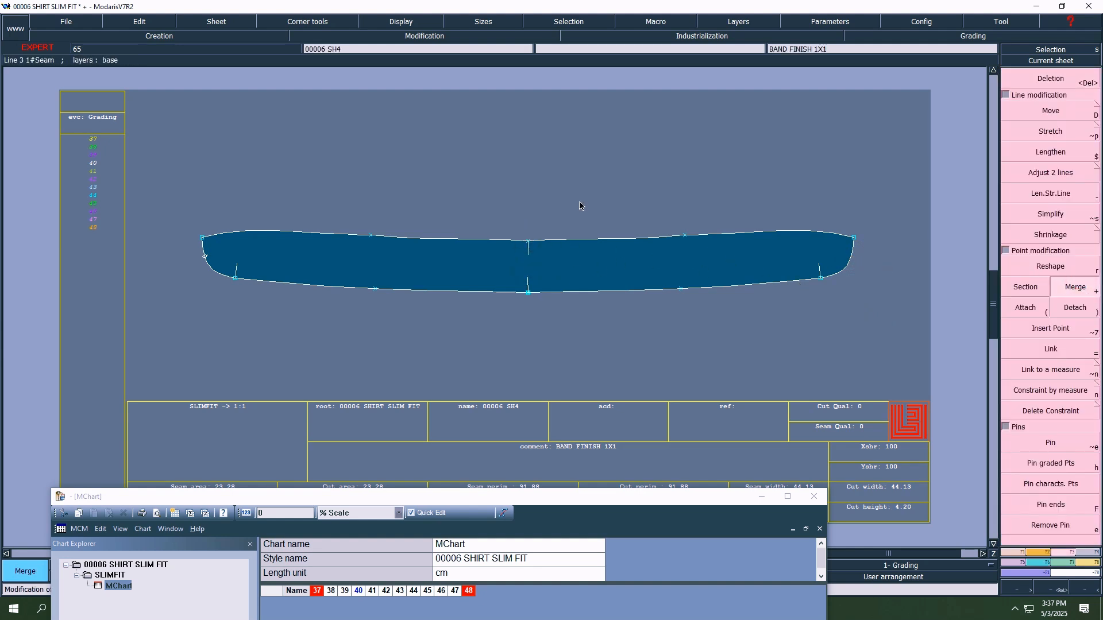
pyautogui.press('Delete')
pyautogui.click(205, 257)
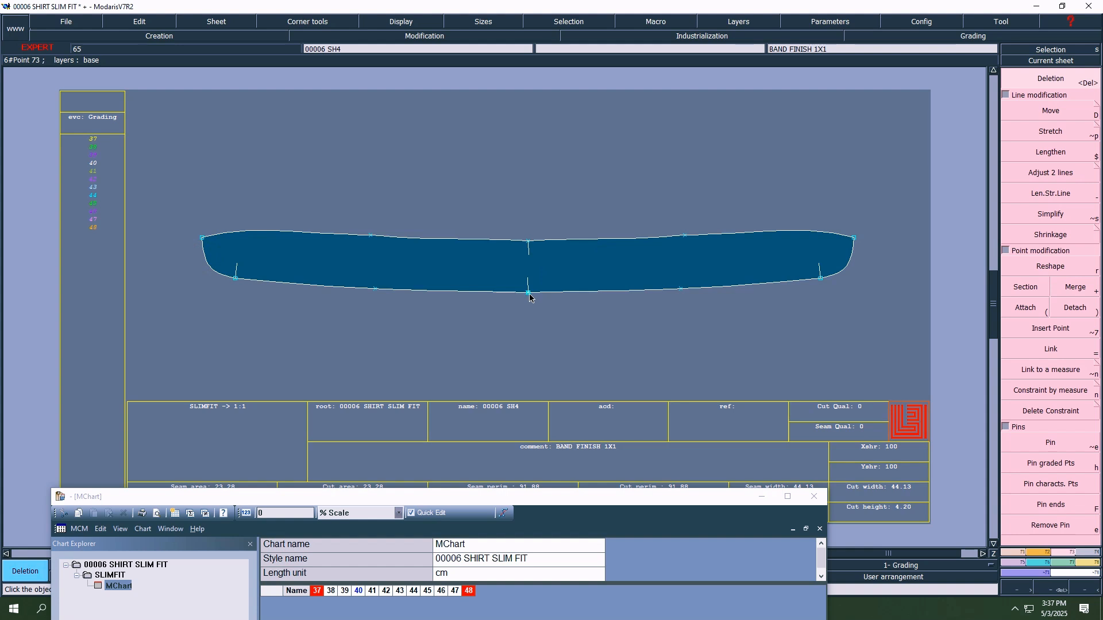
# - Delete the notched duplicate point at the centre of the band's lower edge and merge the edge lines there
pyautogui.press('Return')
pyautogui.moveTo(462, 259); pyautogui.dragTo(703, 401)
pyautogui.press('Delete')
pyautogui.press('Return')
pyautogui.press('Delete')
pyautogui.click(554, 333)
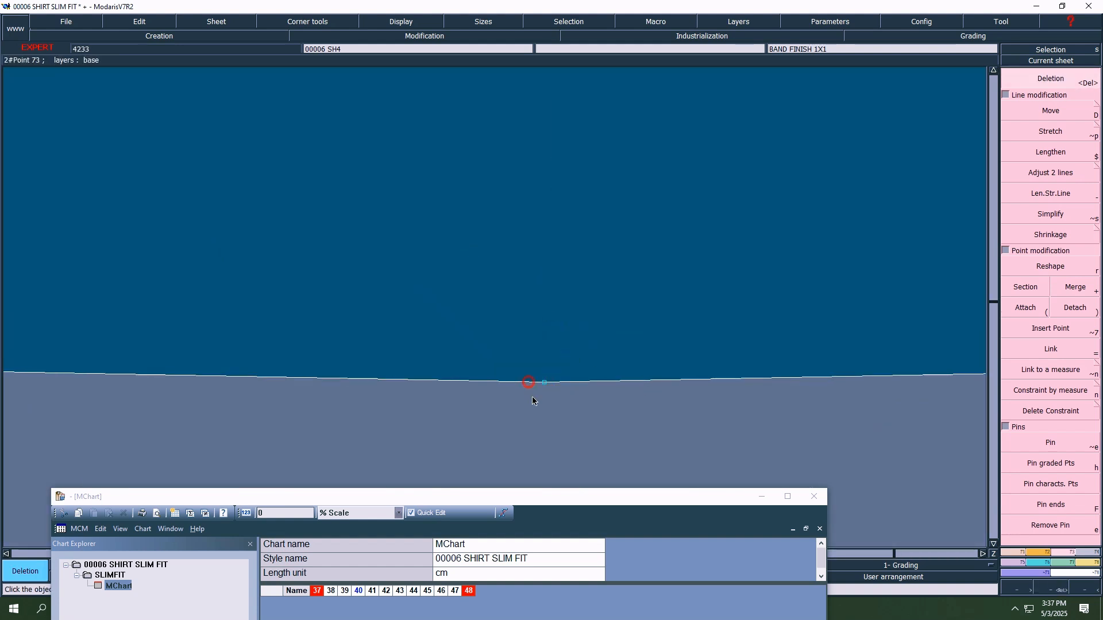
pyautogui.press('Home')
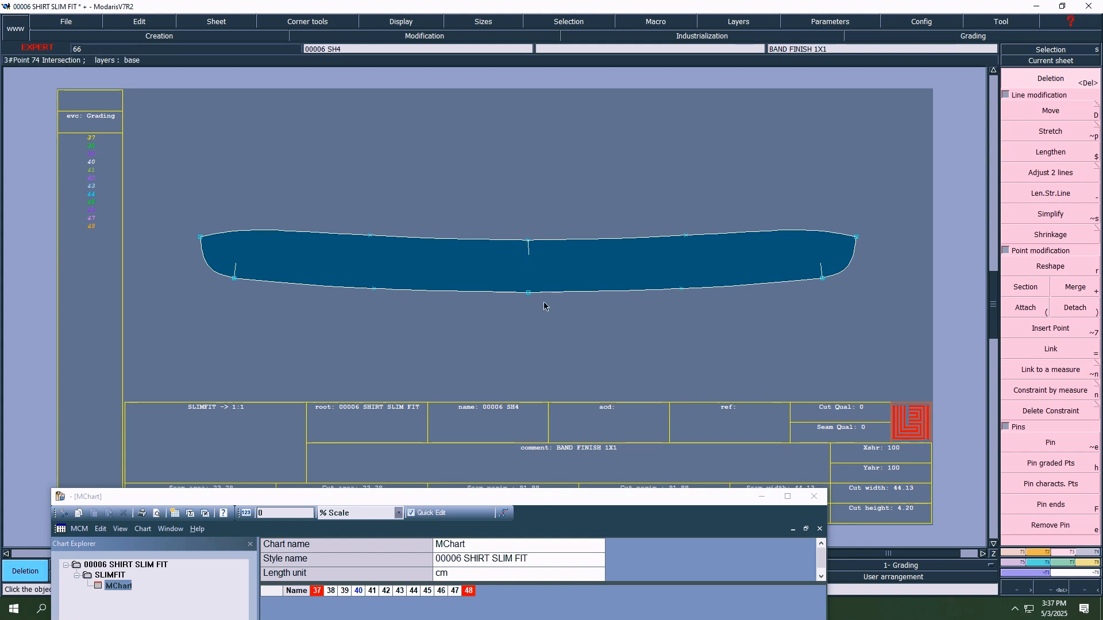
pyautogui.press('+')
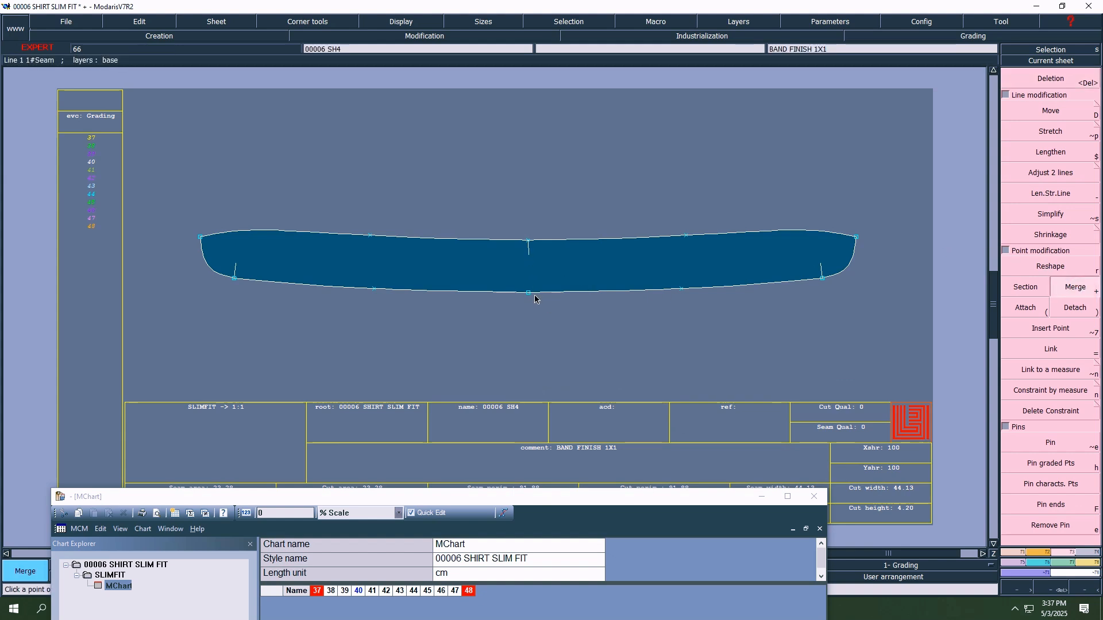
pyautogui.press('m')
pyautogui.click(527, 240)
pyautogui.click(528, 293)
pyautogui.hotkey('ctrl', 'z')
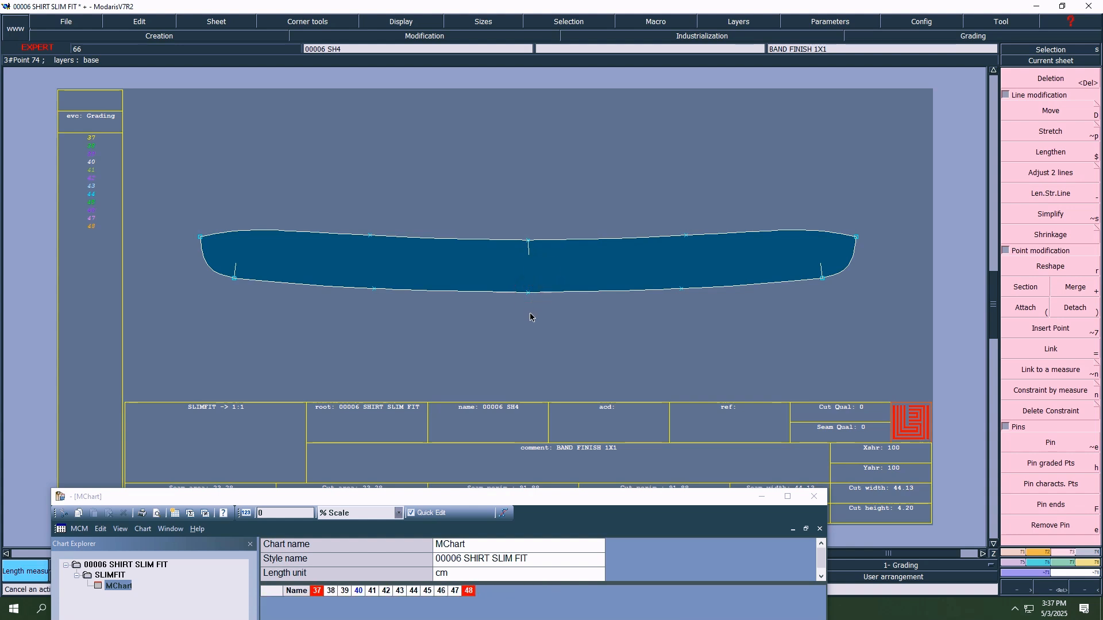
pyautogui.click(589, 239)
pyautogui.click(584, 265)
pyautogui.hotkey('ctrl', 'z')
pyautogui.hotkey('shift', 'r')
pyautogui.click(565, 240)
pyautogui.click(565, 266)
pyautogui.hotkey('ctrl', 'z')
# - Create a parallel to the band's upper edge inside the piece at a distance of 1.75 cm
pyautogui.press('p')
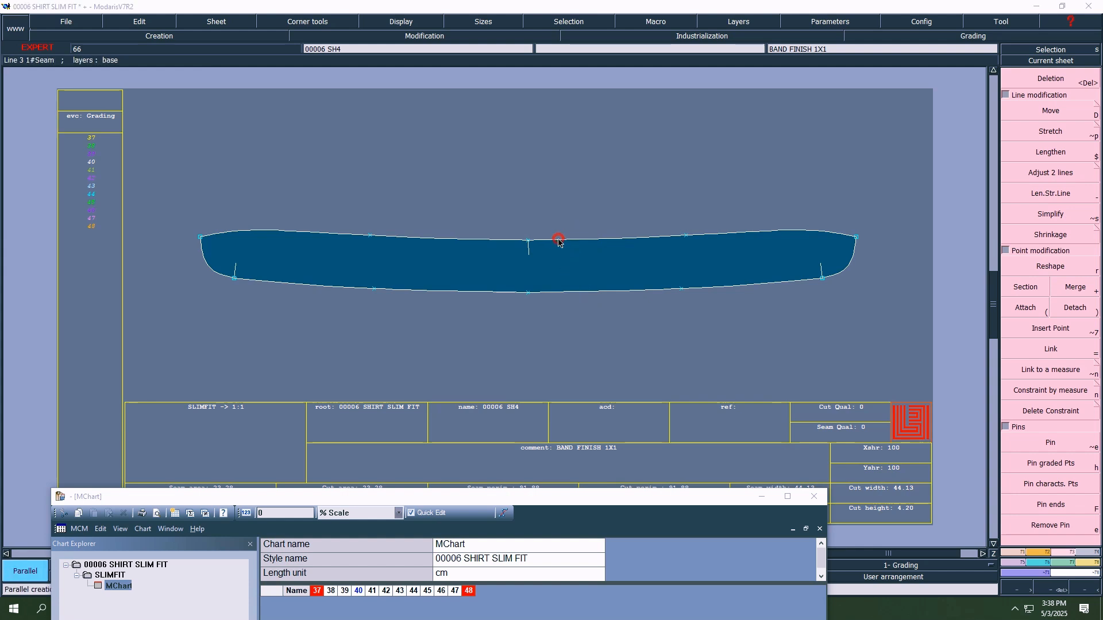
pyautogui.click(559, 241)
pyautogui.write('1.75')
pyautogui.press('Return')
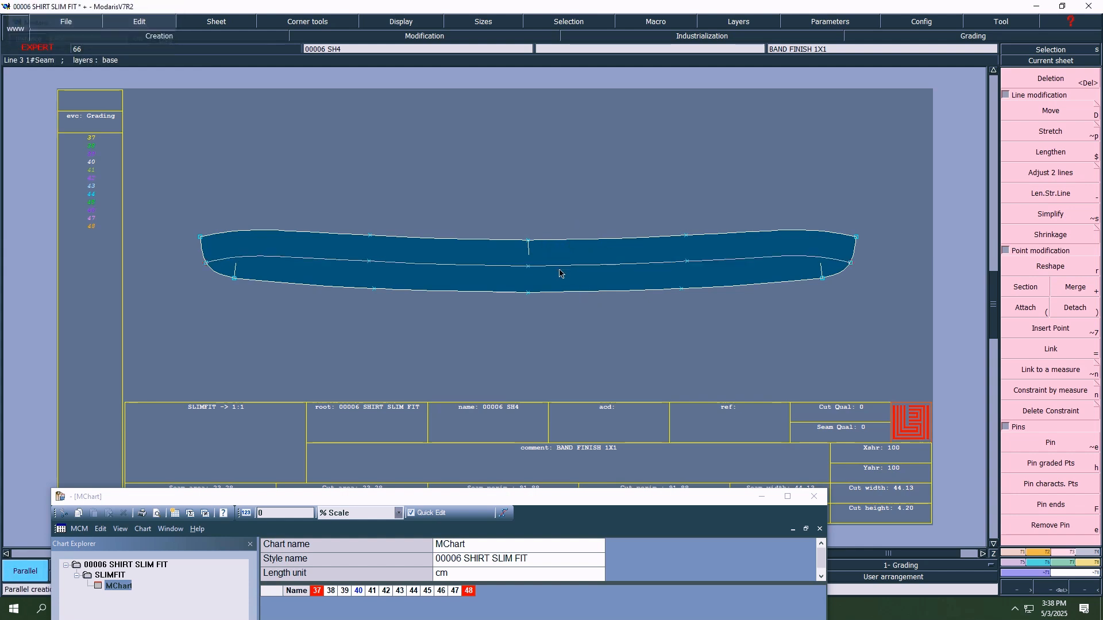
# - Adjust the parallel line to the band's curved ends with Adjust 2 lines
pyautogui.press('Return')
pyautogui.moveTo(143, 199); pyautogui.dragTo(969, 369)
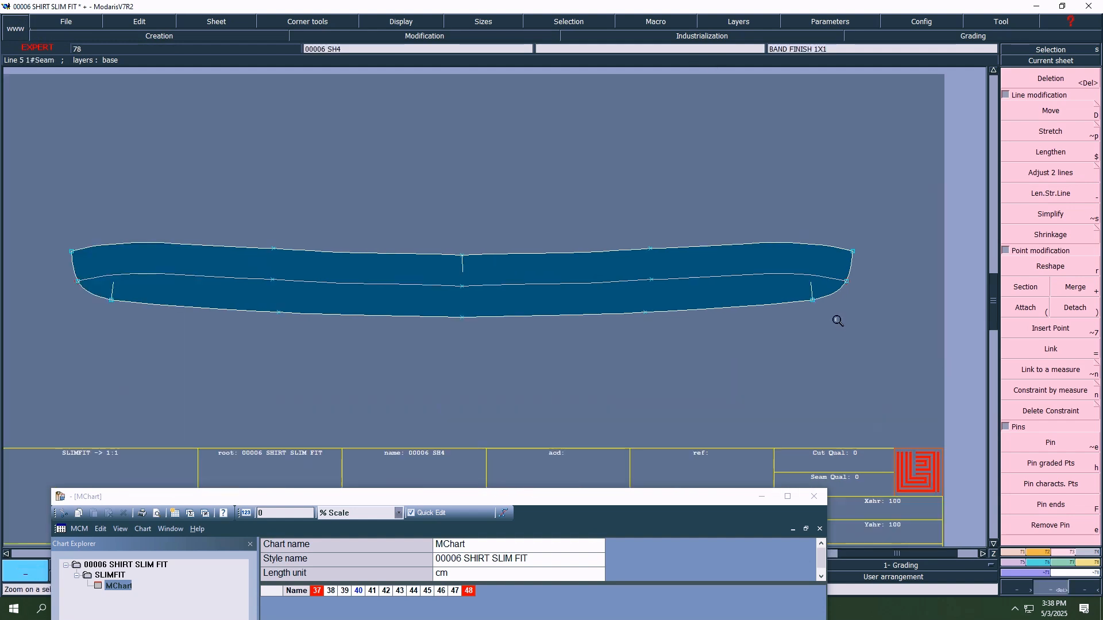
pyautogui.click(1050, 172)
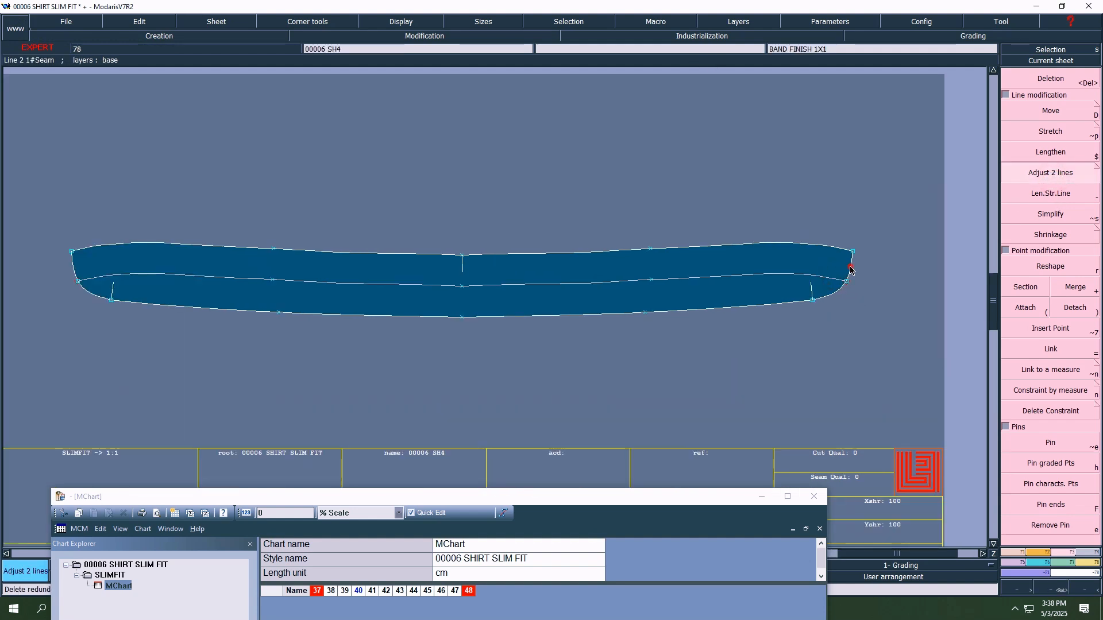
pyautogui.press('d')
pyautogui.click(78, 282)
# - Insert a point on the parallel line near the band's left end and section the line at that point
pyautogui.press('Return')
pyautogui.press('7')
pyautogui.click(131, 280)
pyautogui.click(1026, 287)
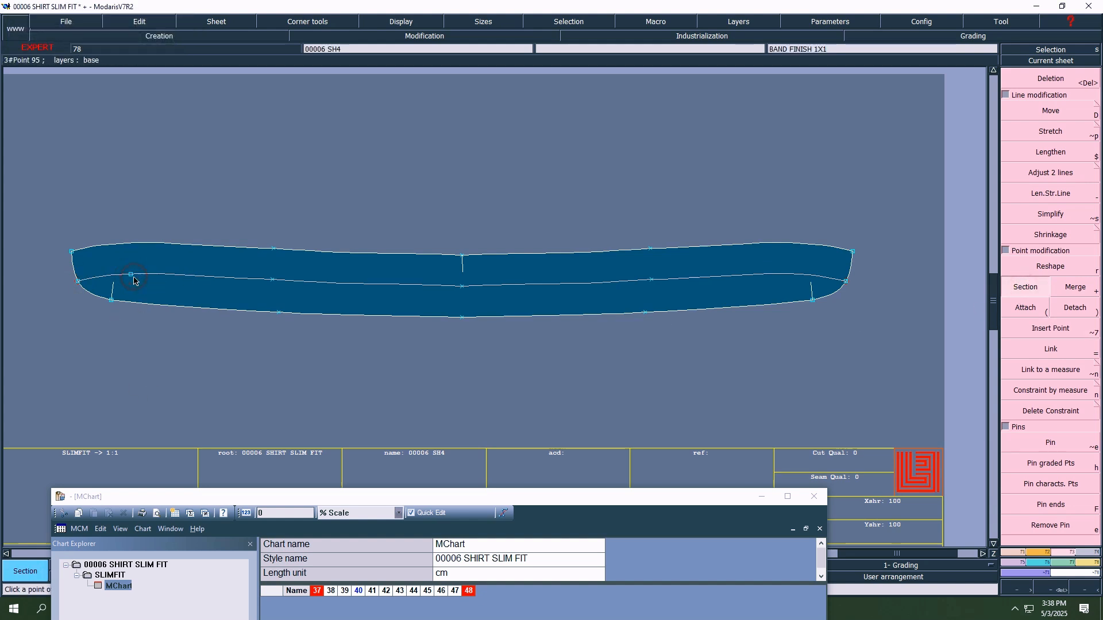
# - Add a dynamic length measure along the band's parallel line from the inserted point to the far end, and check the chart
pyautogui.press('l')
pyautogui.click(412, 285)
pyautogui.click(394, 324)
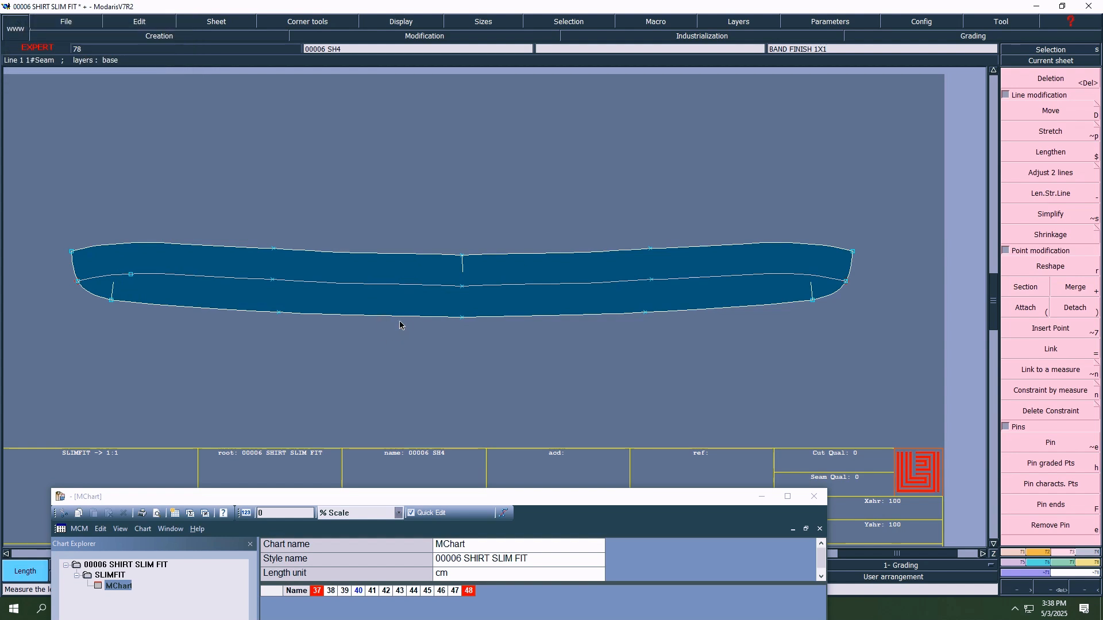
pyautogui.hotkey('alt', 'l')
pyautogui.click(413, 285)
pyautogui.click(387, 320)
pyautogui.moveTo(519, 498); pyautogui.dragTo(562, 326)
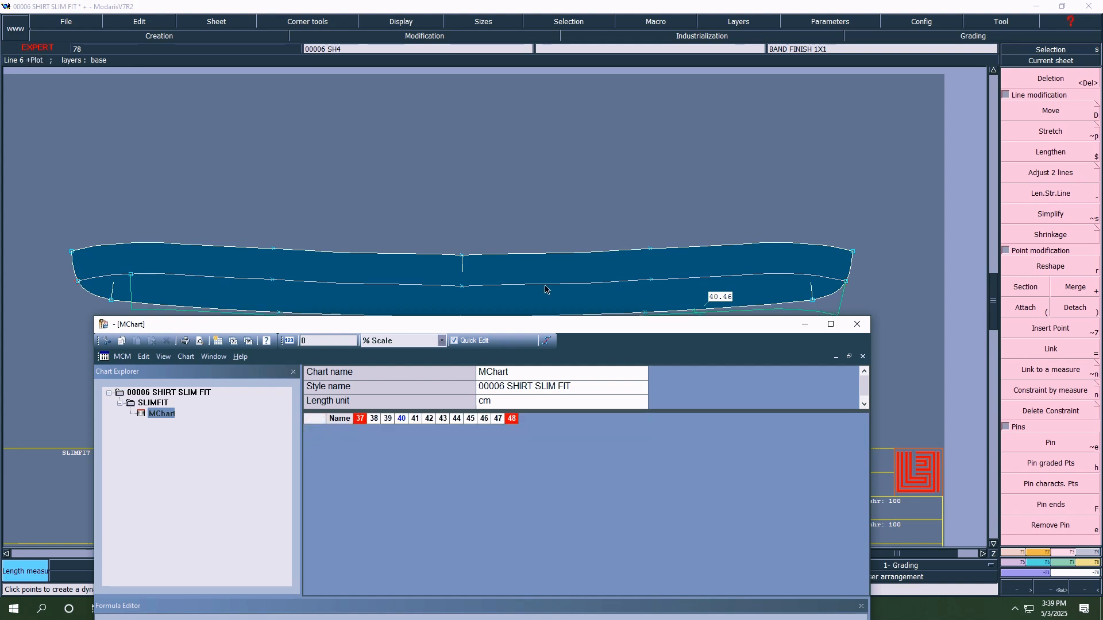
pyautogui.moveTo(744, 327); pyautogui.dragTo(725, 471)
pyautogui.click(702, 390)
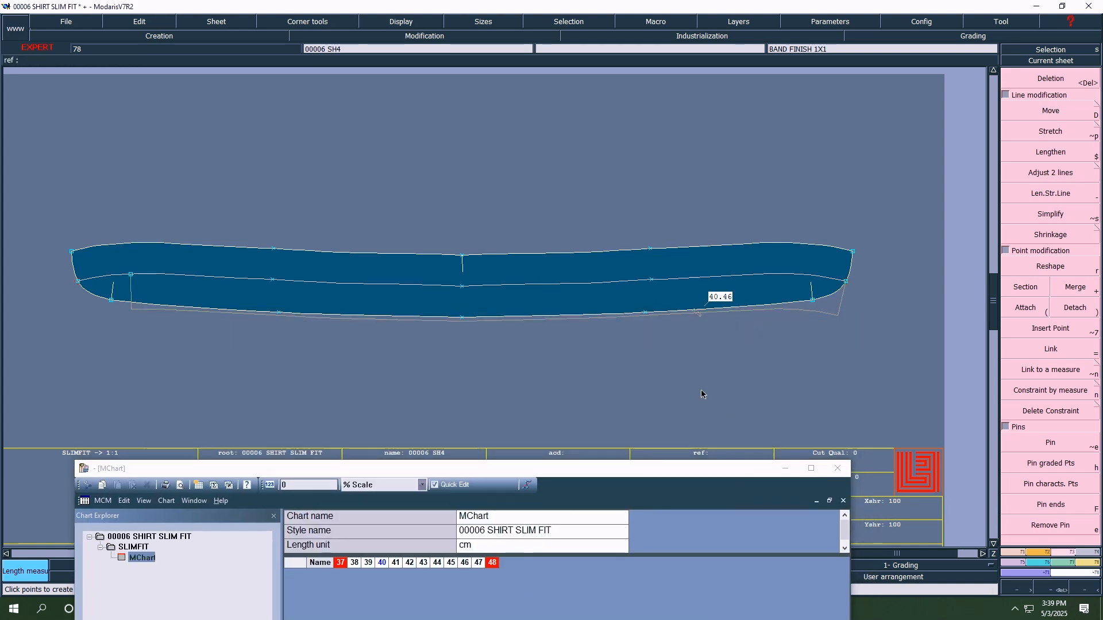
# - Open the FRNT piece and add a dynamic length measure of its chest line to the chart
pyautogui.press('j')
pyautogui.click(1071, 60)
pyautogui.click(576, 150)
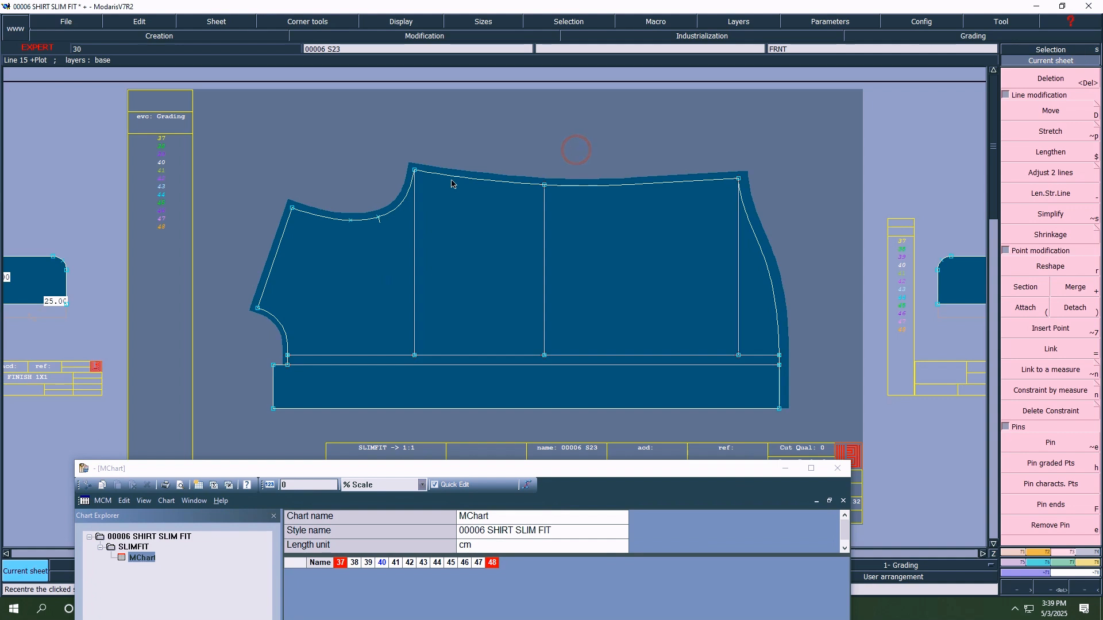
pyautogui.hotkey('ctrl', 'l')
pyautogui.click(414, 246)
# - Open the BACK 1X1 piece and add a dynamic length measure of its half chest line to the chart
pyautogui.press('j')
pyautogui.click(1065, 60)
pyautogui.click(410, 268)
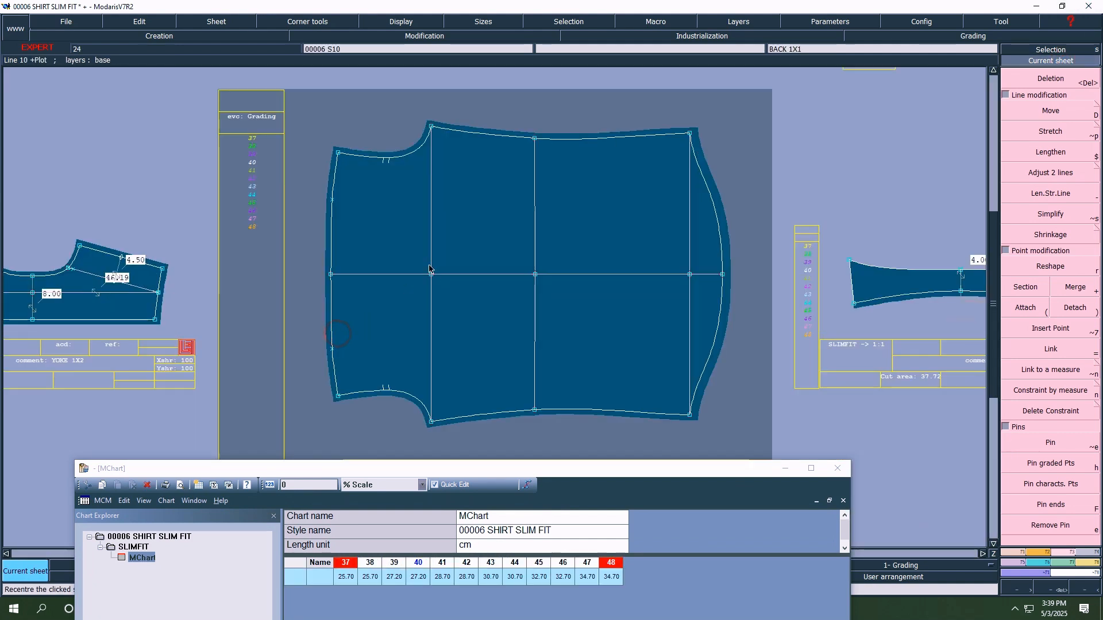
pyautogui.hotkey('ctrl', 'l')
pyautogui.click(434, 208)
# - Create a chart formula adding the front and back chest measures, and delete the two source rows
pyautogui.moveTo(571, 470); pyautogui.dragTo(608, 241)
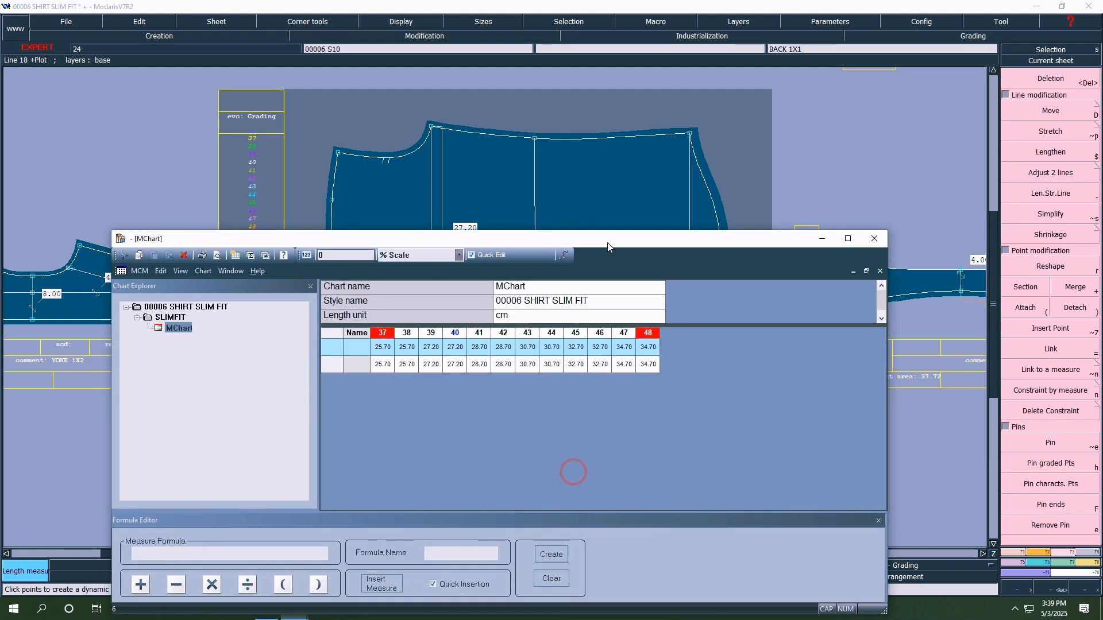
pyautogui.click(330, 345)
pyautogui.write('+')
pyautogui.click(330, 365)
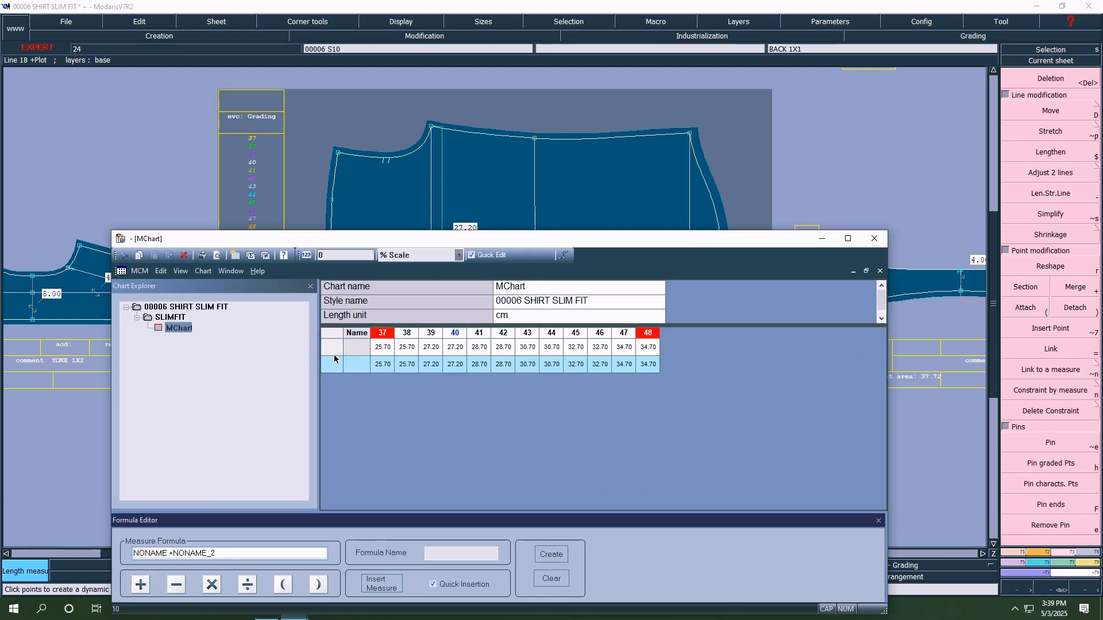
pyautogui.press('Return')
pyautogui.moveTo(333, 347); pyautogui.dragTo(331, 364)
pyautogui.press('Delete')
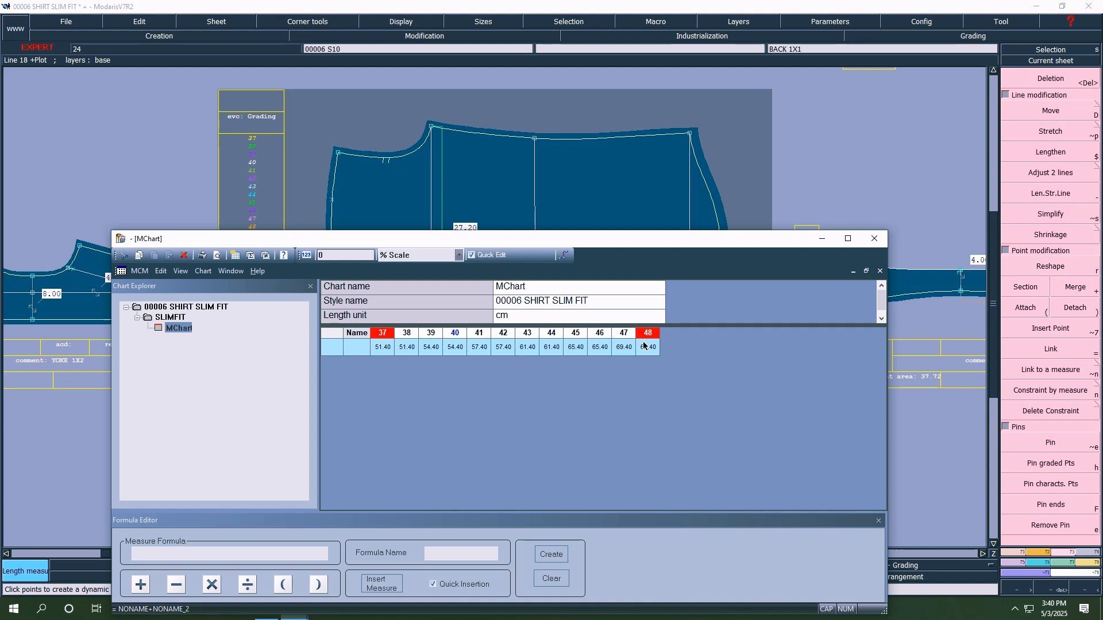
# - Delete the chest sum from the chart and add a dynamic length measure of the back piece's half waist line
pyautogui.click(329, 347)
pyautogui.press('Delete')
pyautogui.moveTo(447, 238); pyautogui.dragTo(428, 474)
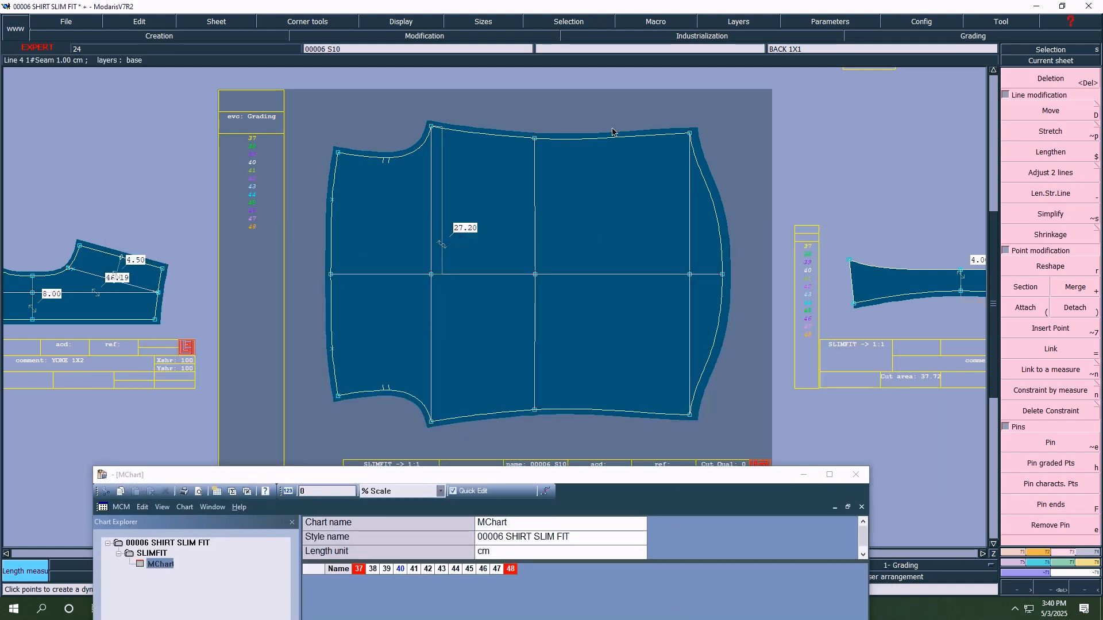
pyautogui.click(534, 197)
# - Open the FRNT piece and add a dynamic length measure of its waist line to the chart
pyautogui.press('j')
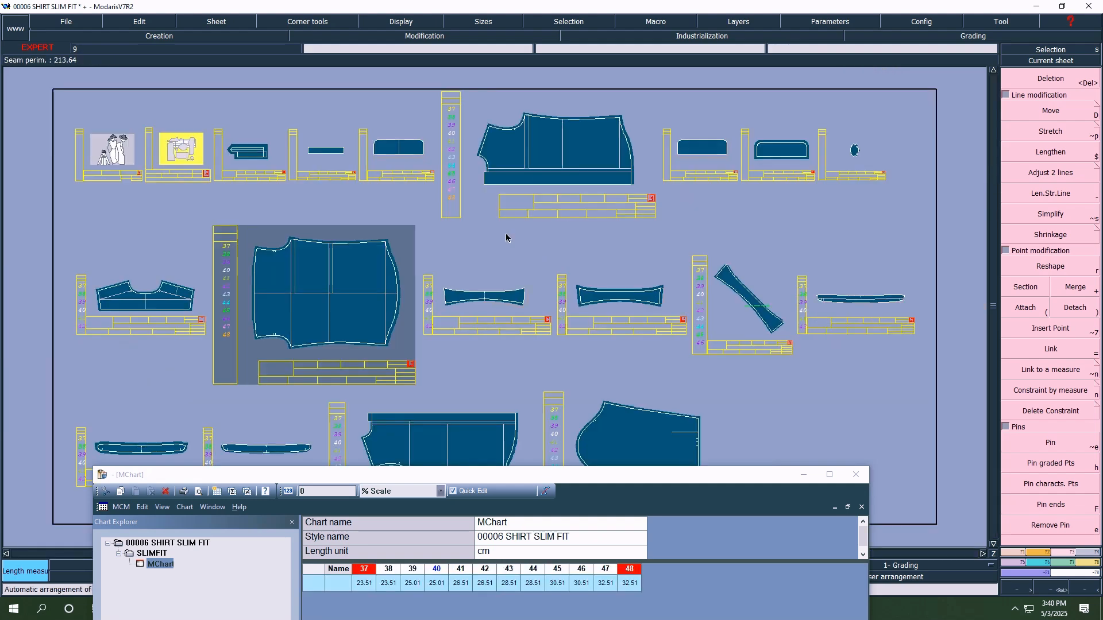
pyautogui.click(1055, 63)
pyautogui.click(594, 170)
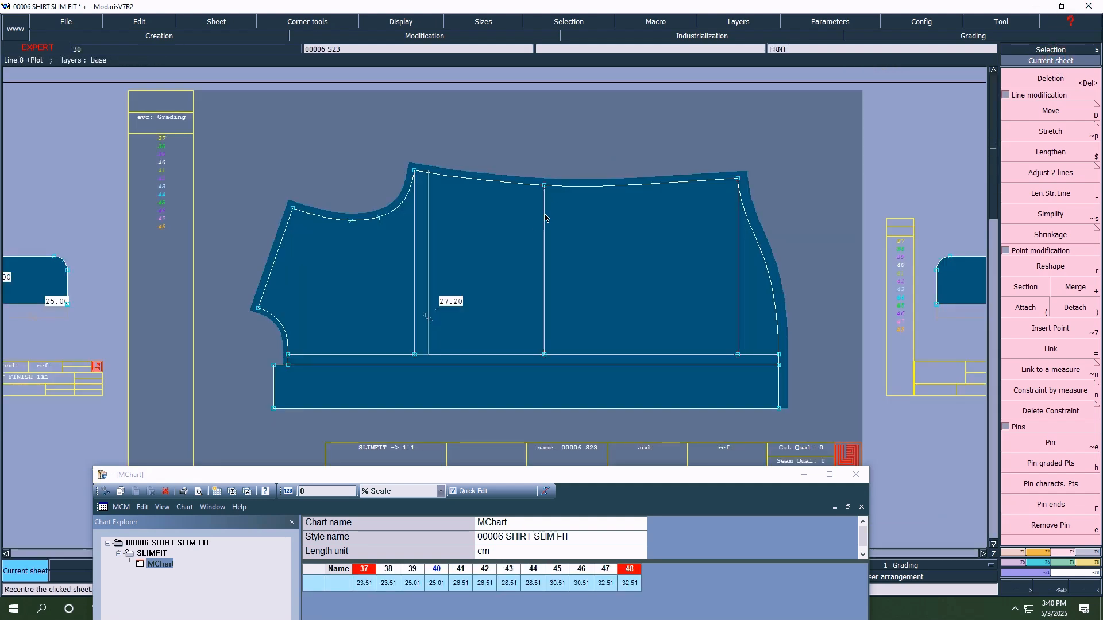
pyautogui.press('j')
pyautogui.click(544, 218)
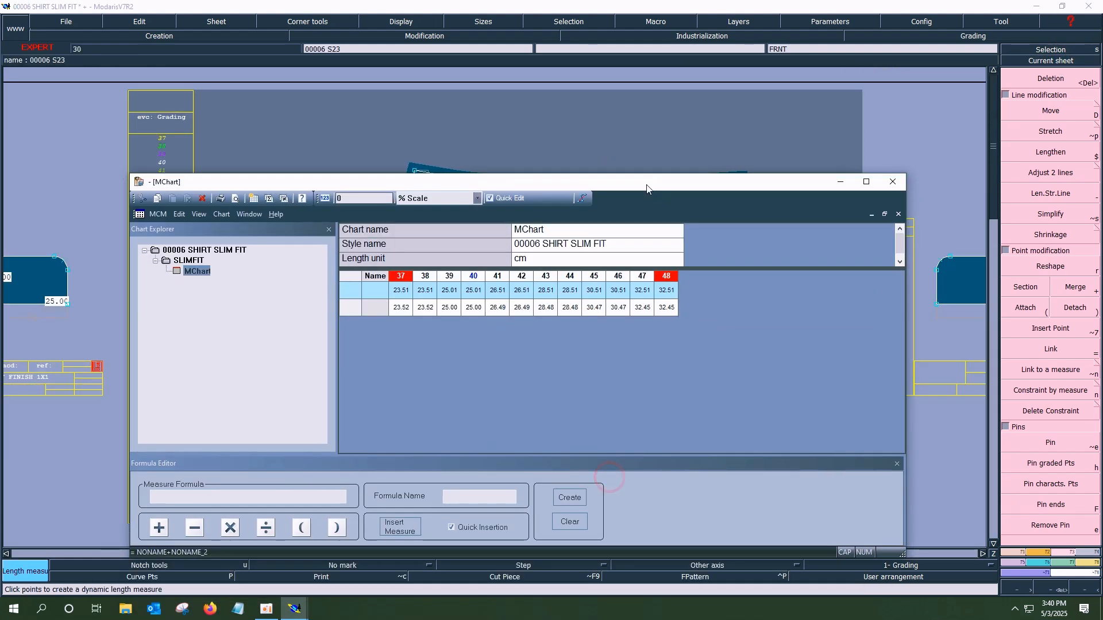
# - Sum the back and front waist measures in a chart formula and remove the two individual rows
pyautogui.click(352, 290)
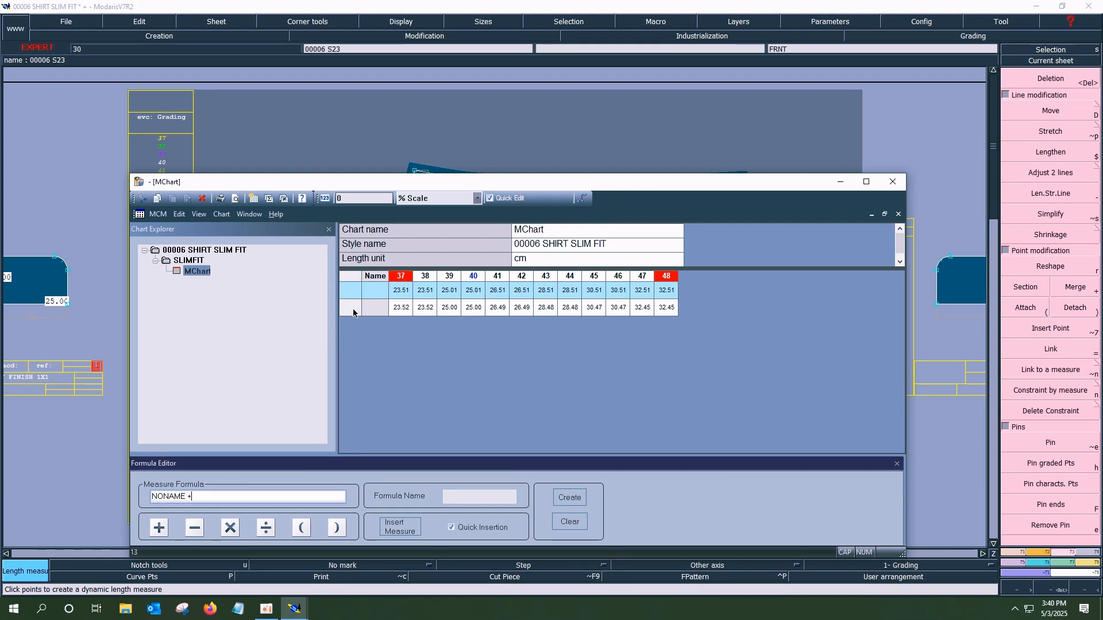
pyautogui.click(353, 308)
pyautogui.press('Return')
pyautogui.moveTo(348, 292); pyautogui.dragTo(347, 305)
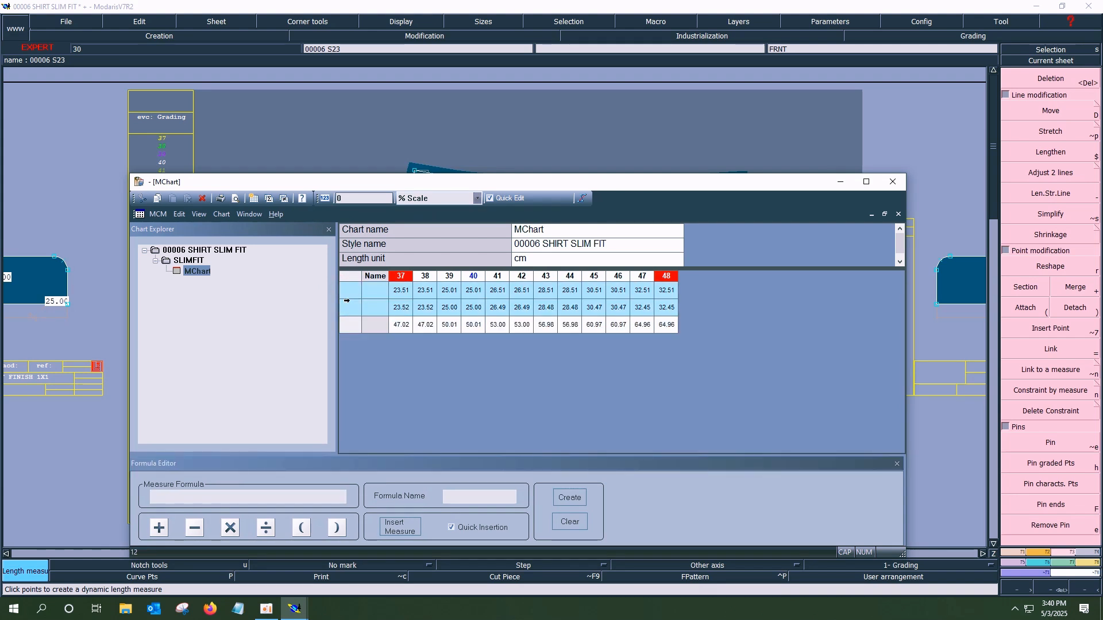
pyautogui.press('Delete')
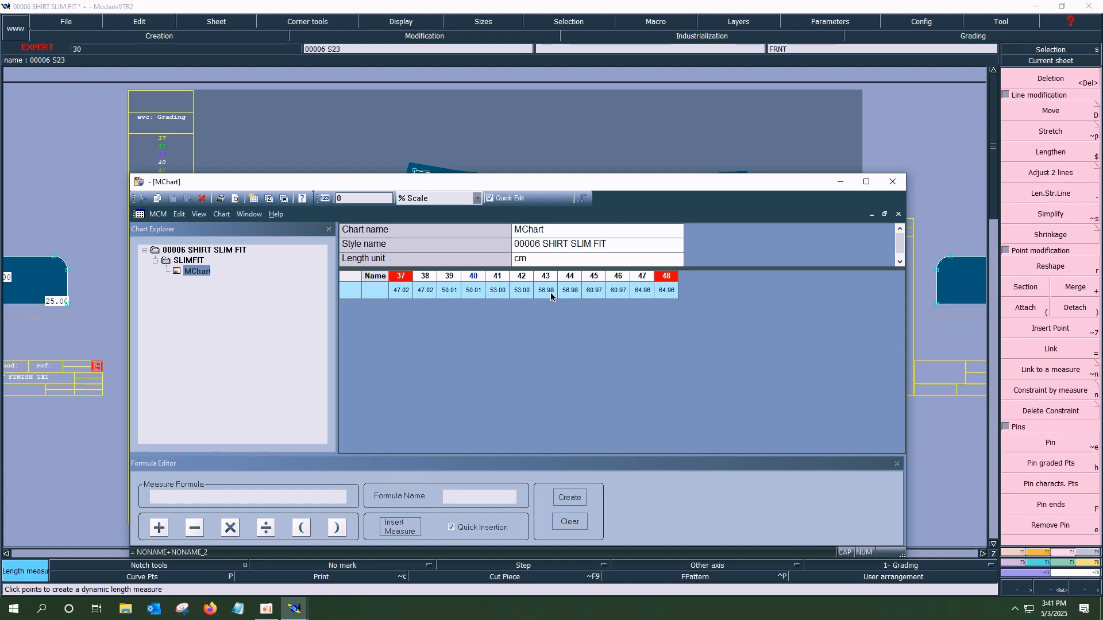
# - Delete the waist sum from the chart and add a dynamic length measure of the front piece's hem line
pyautogui.click(350, 293)
pyautogui.press('Delete')
pyautogui.moveTo(491, 182); pyautogui.dragTo(433, 430)
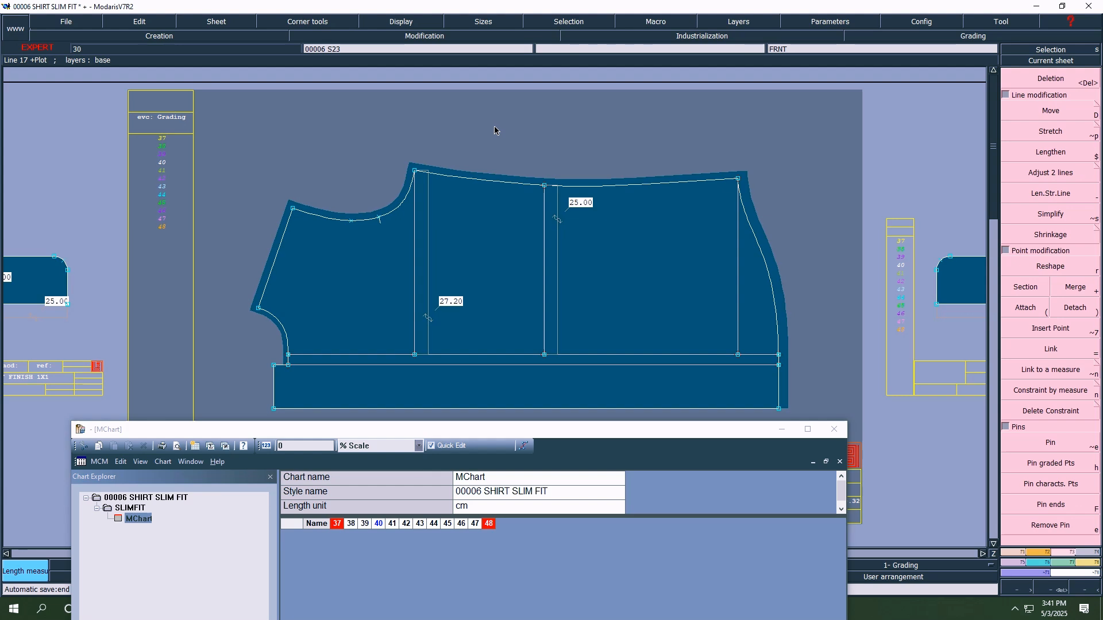
pyautogui.click(737, 273)
# - Open the BACK 1X1 piece and add a dynamic length measure of its half hem line to the chart
pyautogui.click(1060, 61)
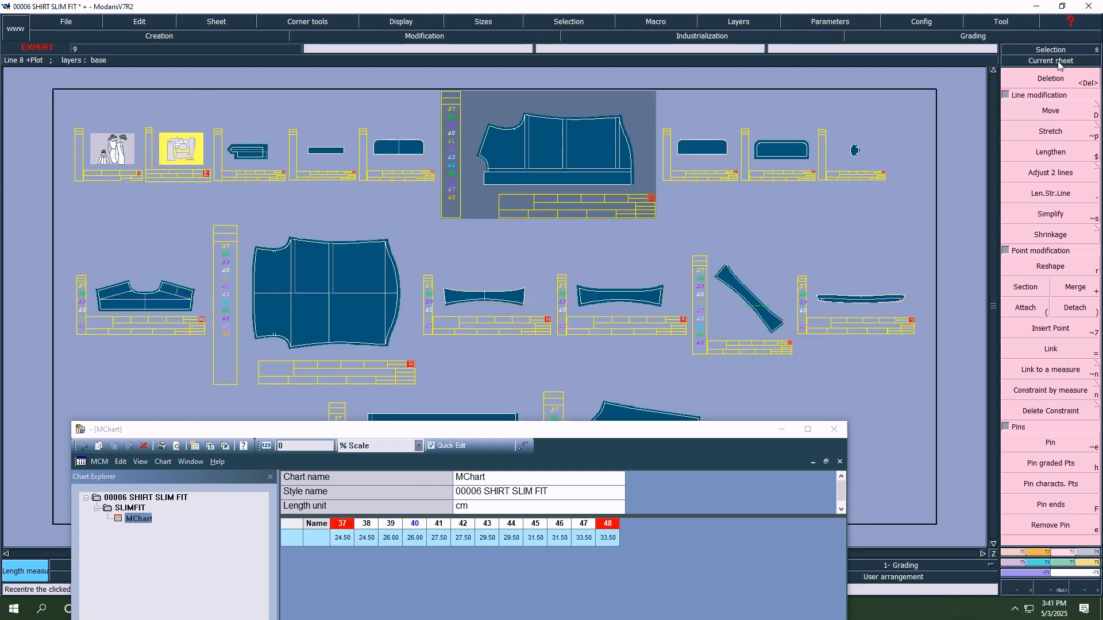
pyautogui.click(368, 270)
pyautogui.click(688, 227)
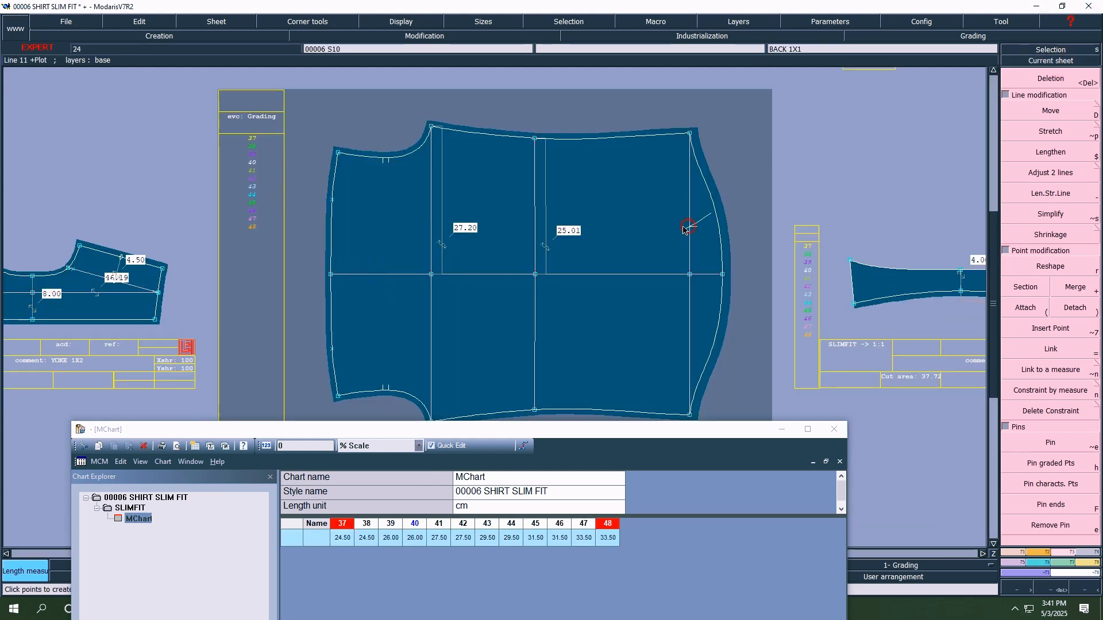
# - Create a chart formula adding the front and back hem measures, and delete the two source rows
pyautogui.moveTo(412, 430); pyautogui.dragTo(471, 208)
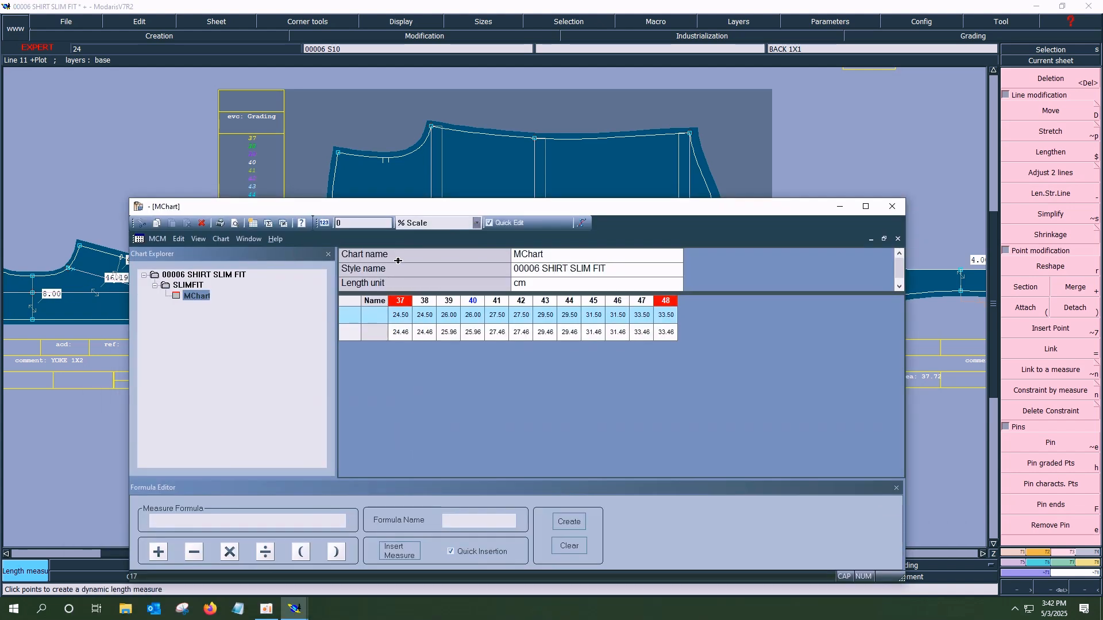
pyautogui.click(347, 316)
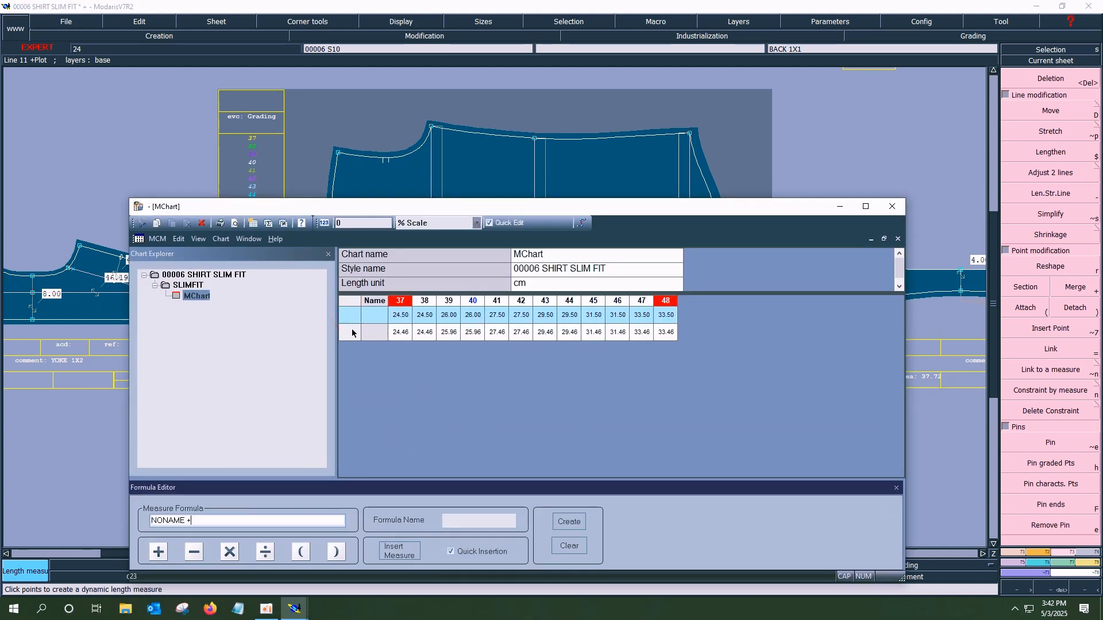
pyautogui.click(352, 332)
pyautogui.press('Return')
pyautogui.click(350, 315)
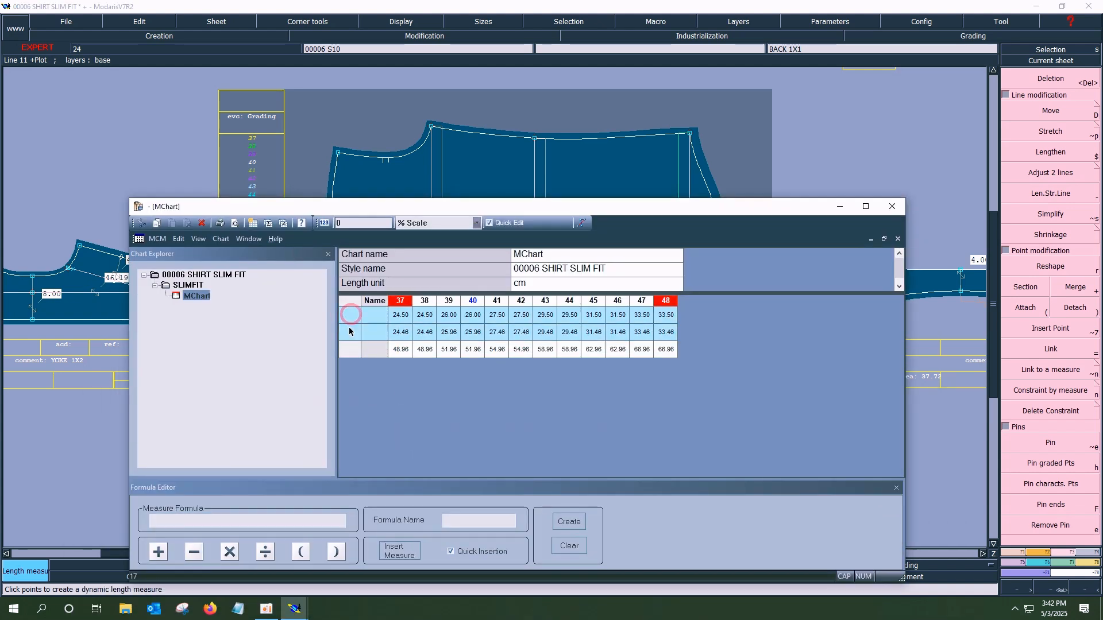
pyautogui.keyDown('shift'); pyautogui.click(350, 327); pyautogui.keyUp('shift')
pyautogui.press('Delete')
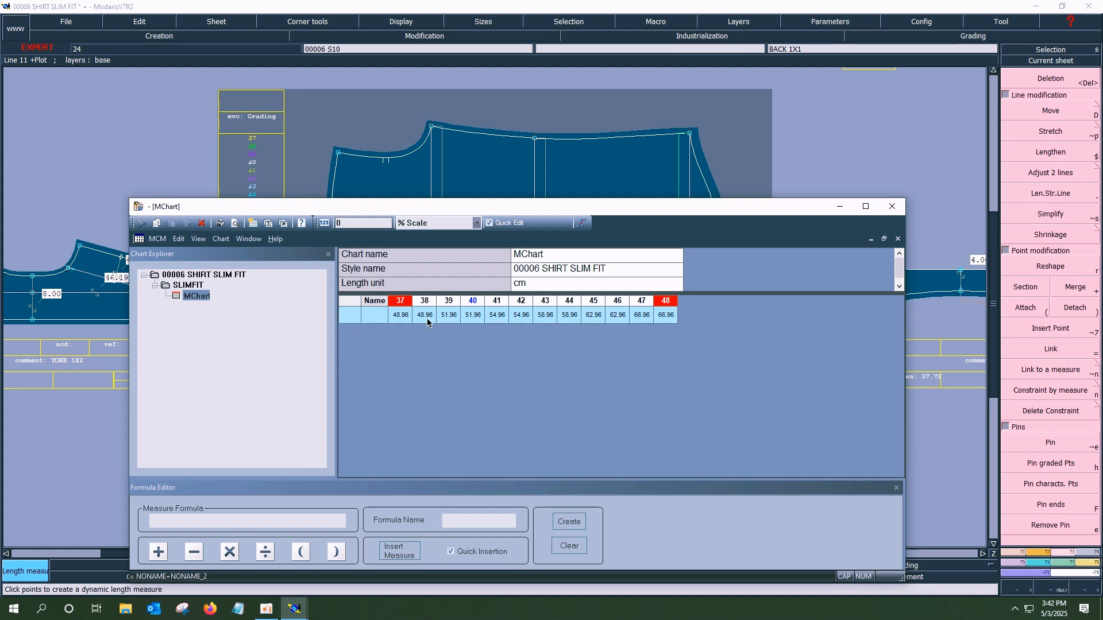
# - Pin the back piece's points and move the upper side-seam end of the hem line by 0 cm in X and 0.02 cm in Y
pyautogui.moveTo(534, 211); pyautogui.dragTo(499, 394)
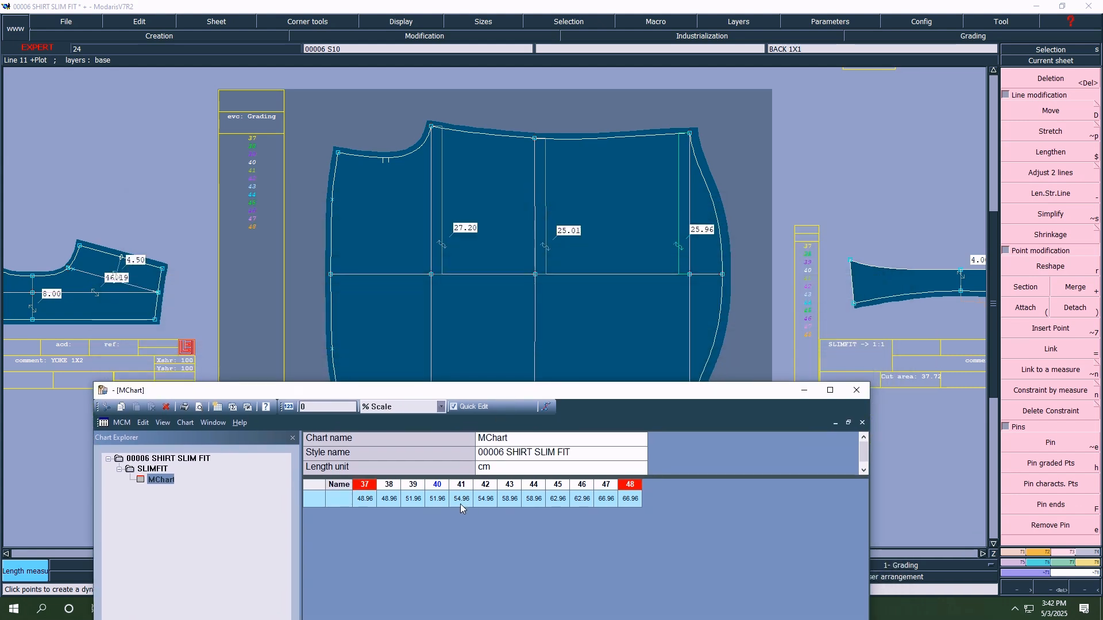
pyautogui.click(792, 173)
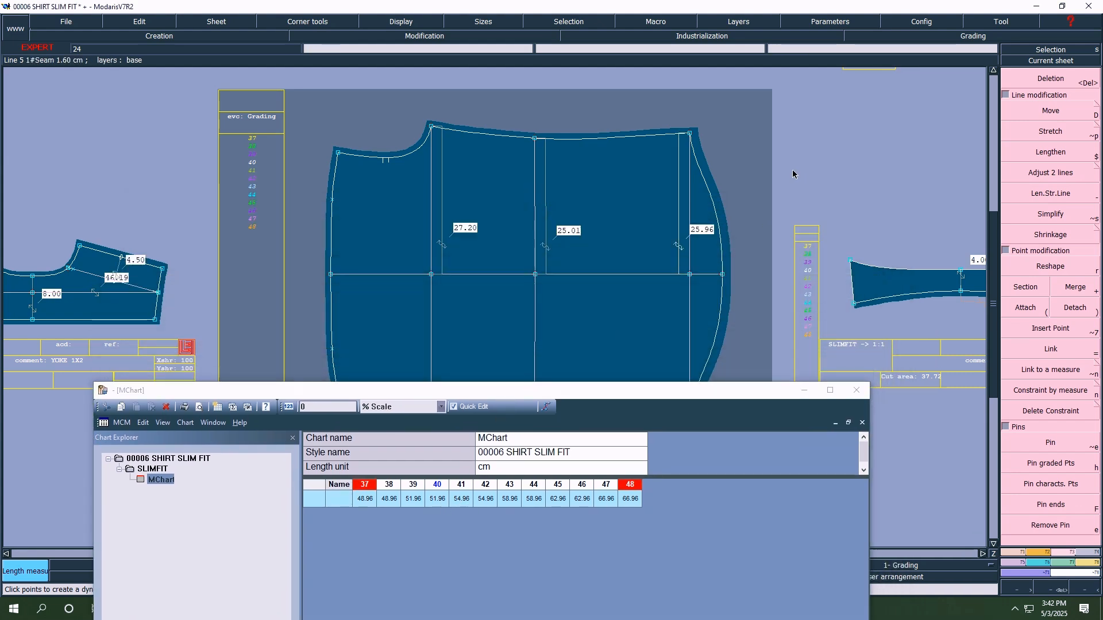
pyautogui.click(1063, 444)
pyautogui.hotkey('shift', 'd')
pyautogui.click(689, 133)
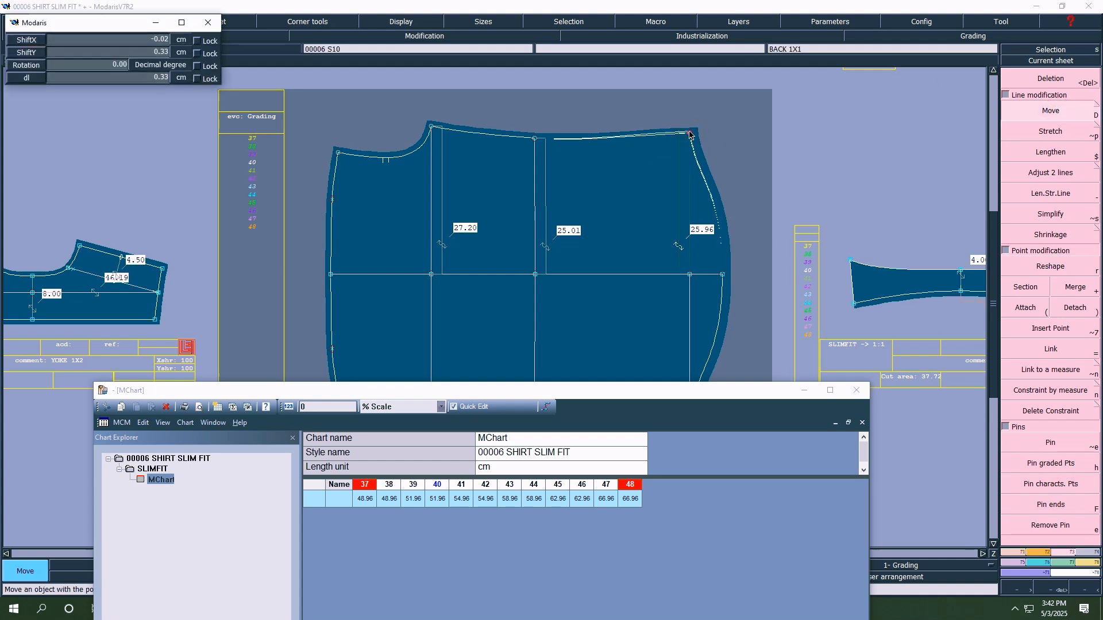
pyautogui.write('0.02')
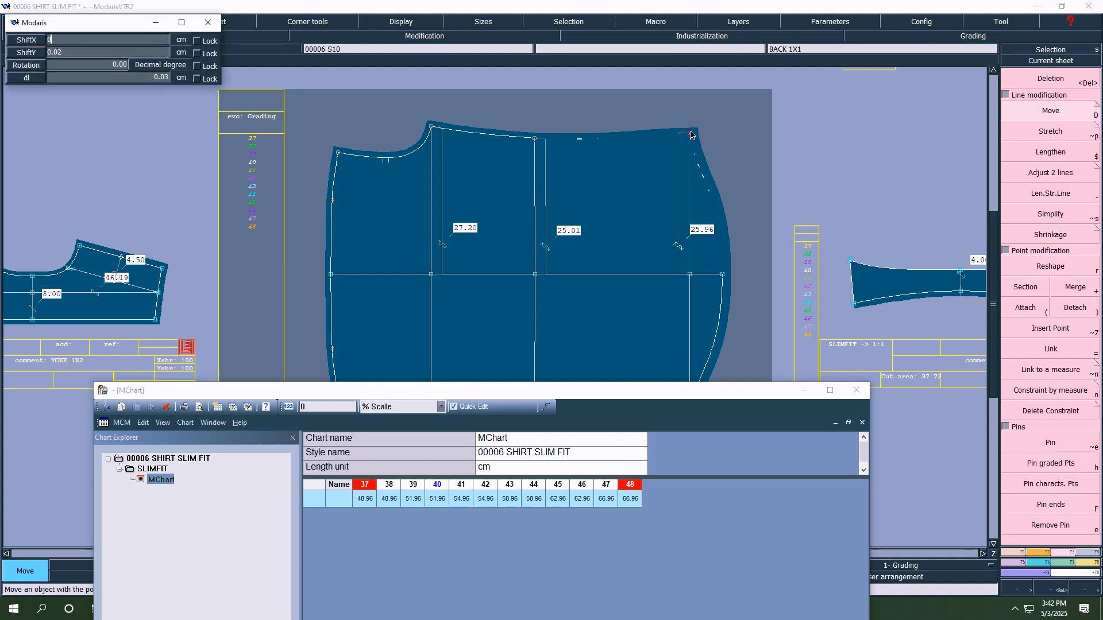
pyautogui.press('Return')
# - Move the lower side-seam end of the back piece's hem line by 0 cm in X and -0.02 cm in Y
pyautogui.moveTo(661, 391); pyautogui.dragTo(654, 493)
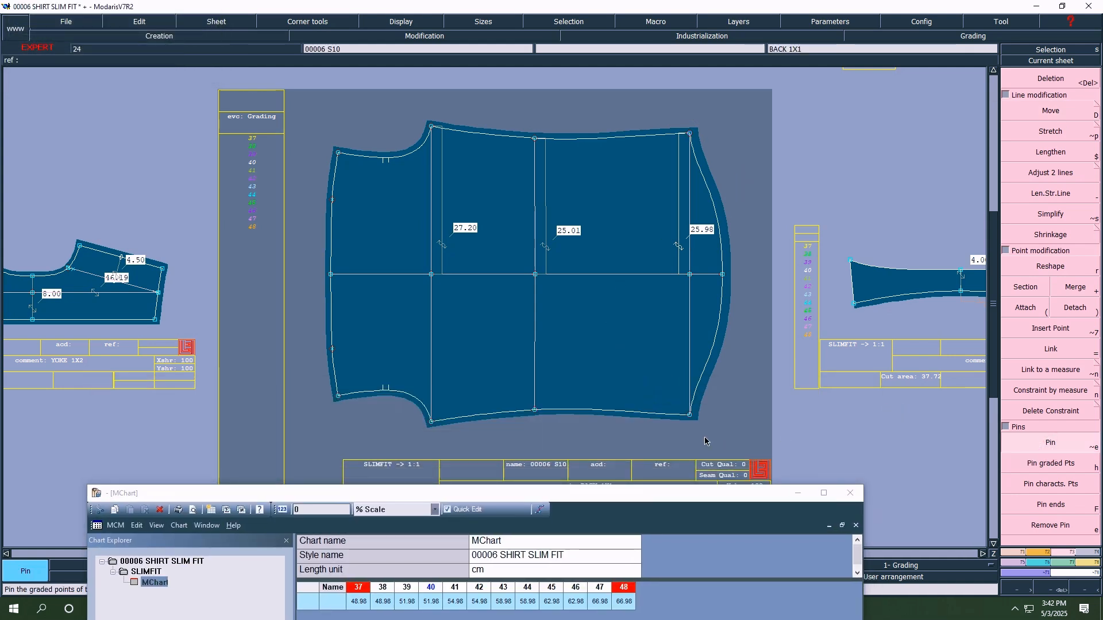
pyautogui.click(688, 414)
pyautogui.click(689, 415)
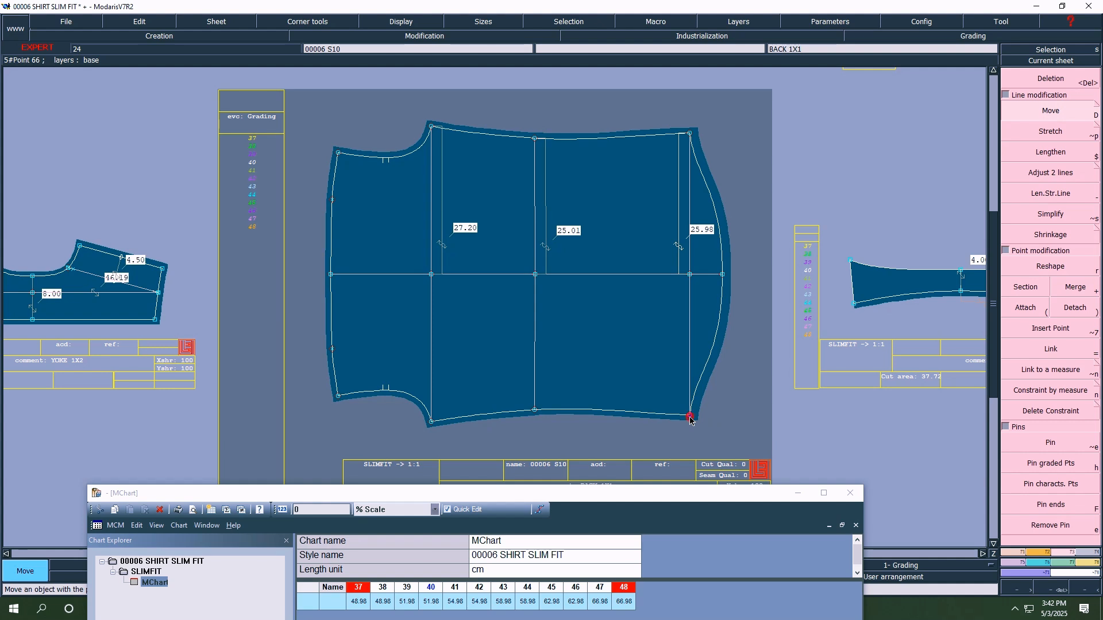
pyautogui.write('-0.02')
pyautogui.press('Up')
pyautogui.write('00')
pyautogui.press('Return')
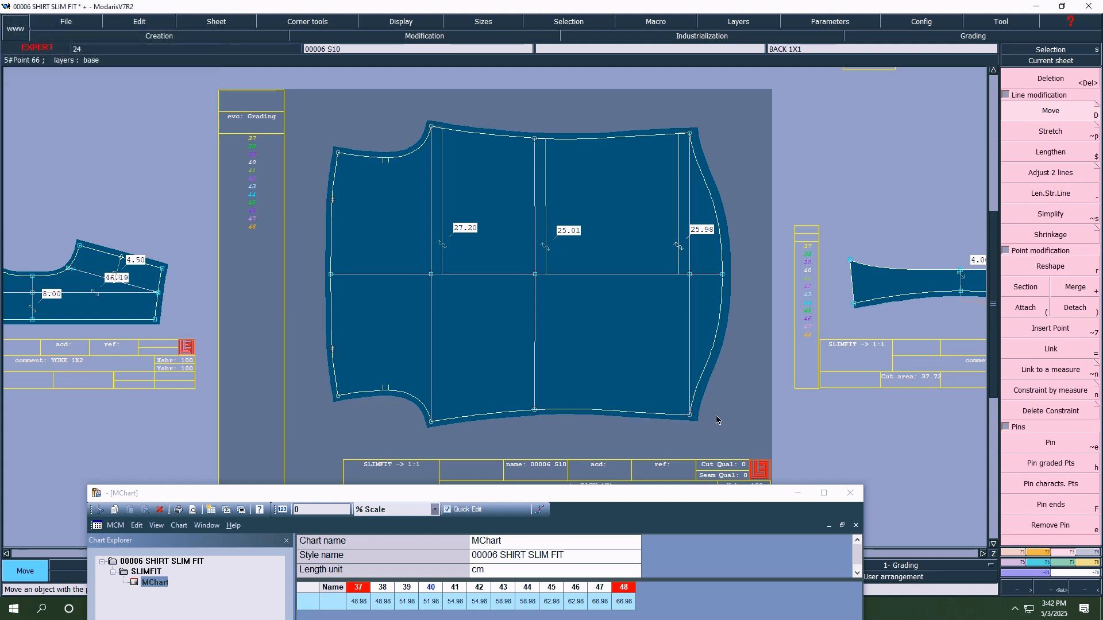
# - Open the FRNT piece 00006 S23, pin its points, and move the hem line's side-seam end by 0 cm in X and 0.02 cm in Y
pyautogui.press('j')
pyautogui.click(1050, 62)
pyautogui.click(515, 154)
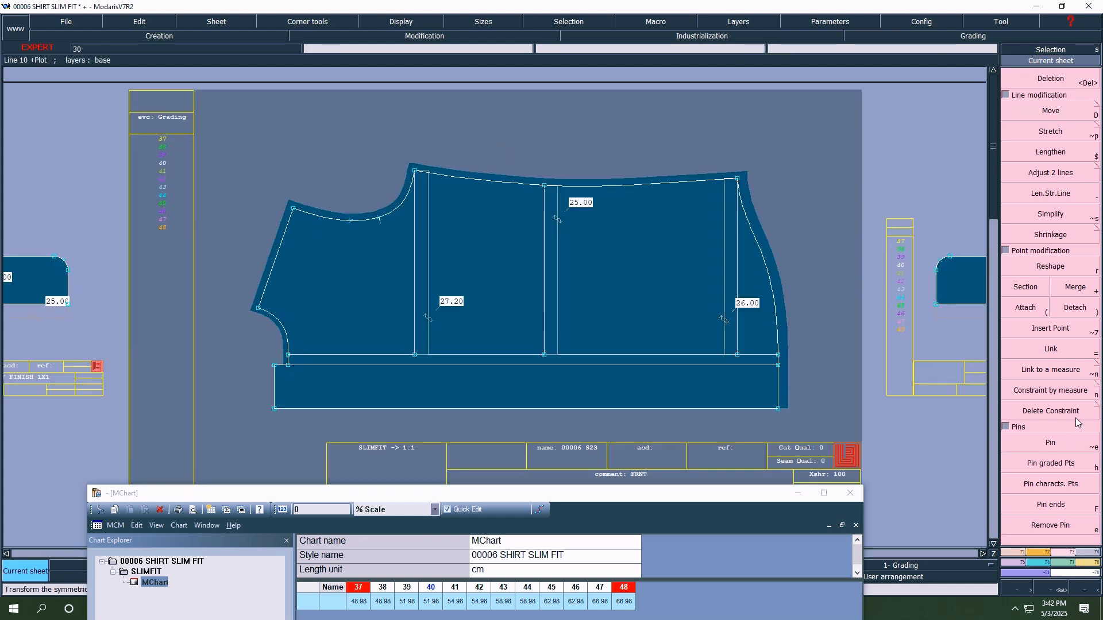
pyautogui.click(1050, 442)
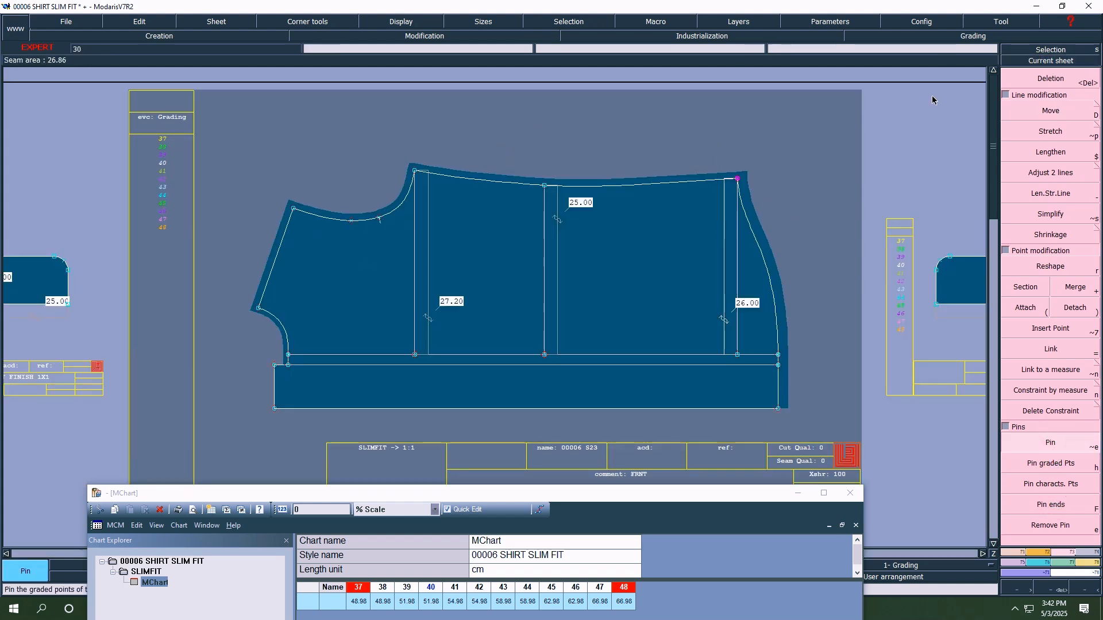
pyautogui.click(1050, 111)
pyautogui.click(738, 178)
pyautogui.press('Up')
pyautogui.press('Up')
pyautogui.write('0.02')
pyautogui.press('Up')
pyautogui.write('00')
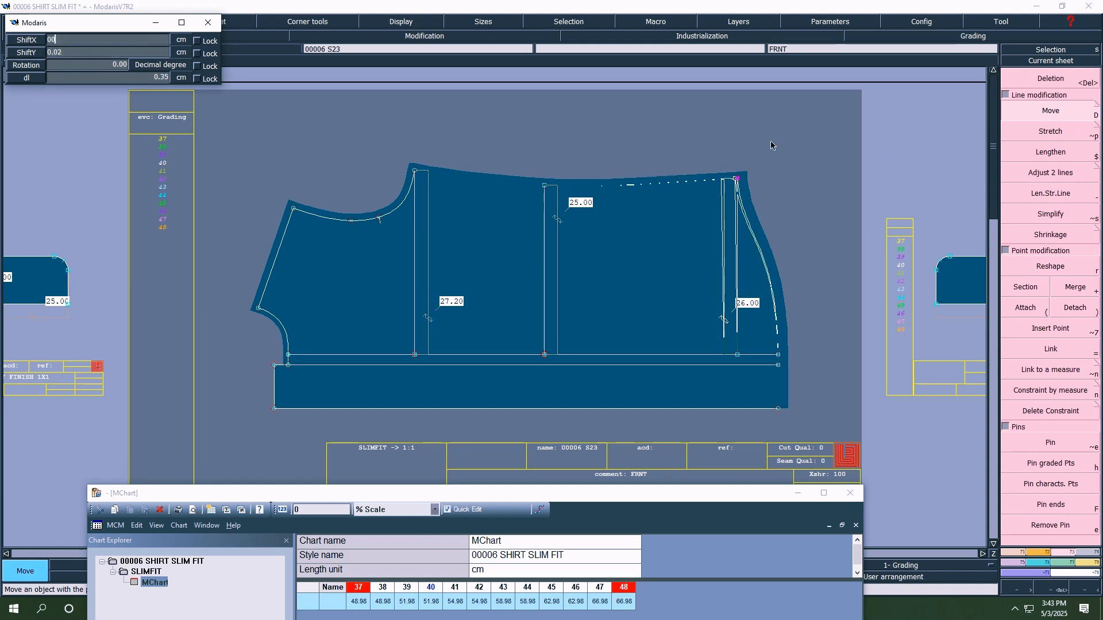
pyautogui.press('Return')
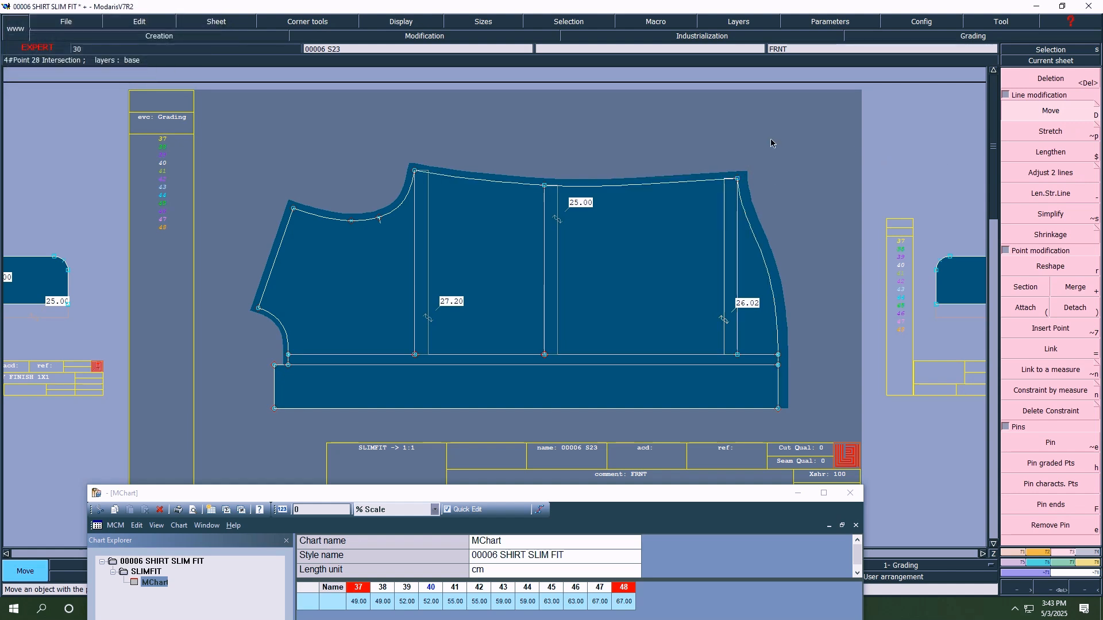
# - Open the other FRNT piece, 00006 S26, pin its points, move the hem line's side-seam end by X 0 and Y -0.02 cm, and check the chart
pyautogui.press('j')
pyautogui.press('i')
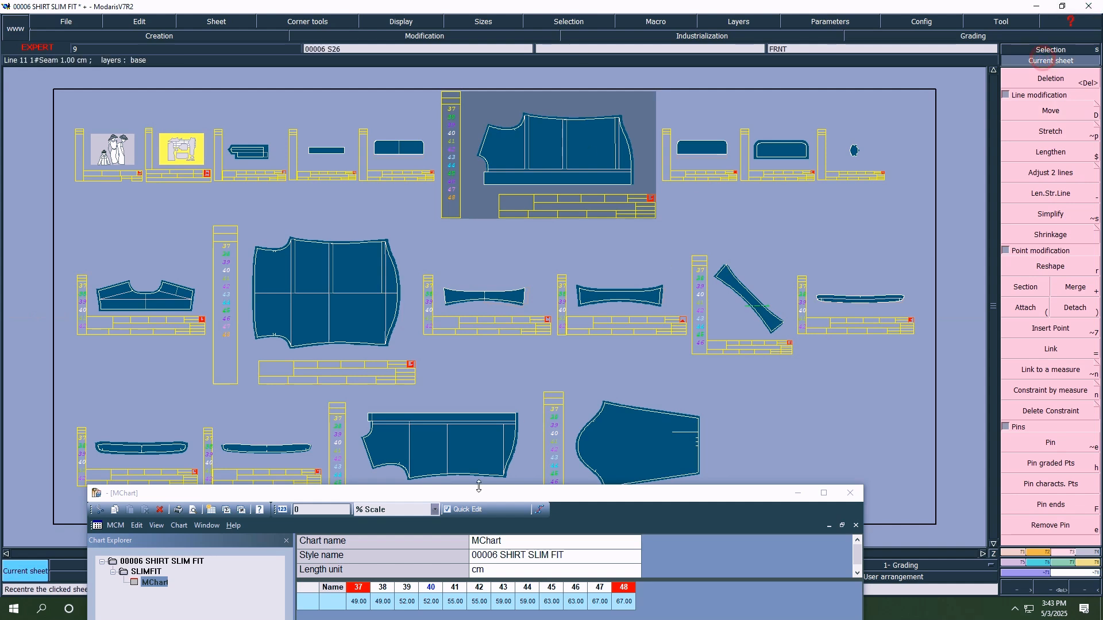
pyautogui.click(452, 446)
pyautogui.click(1050, 444)
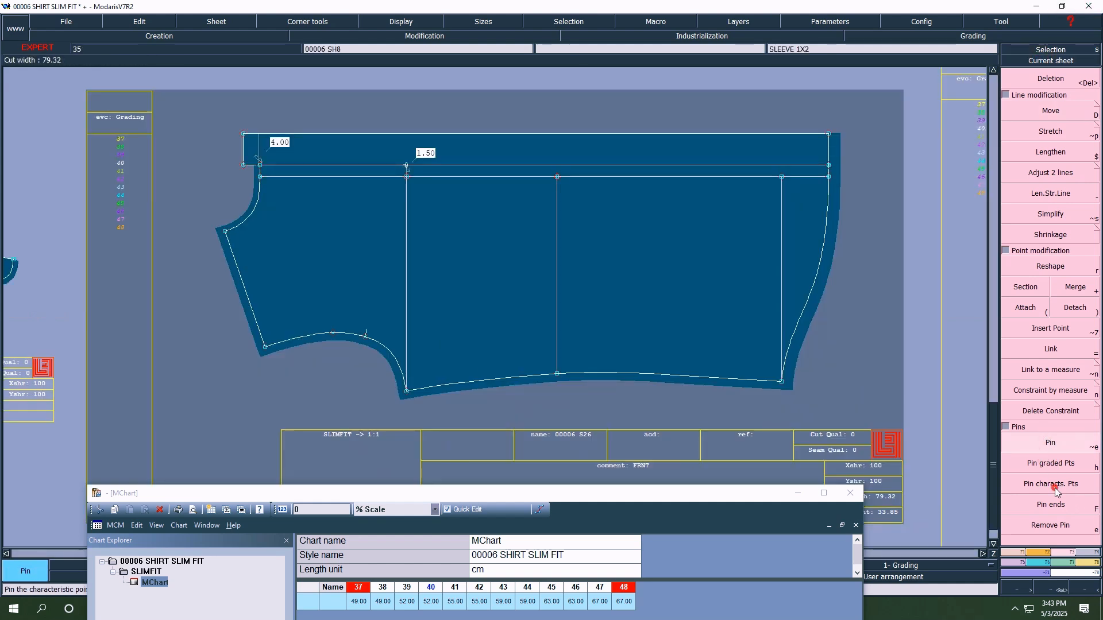
pyautogui.click(1050, 110)
pyautogui.click(781, 381)
pyautogui.write('-0')
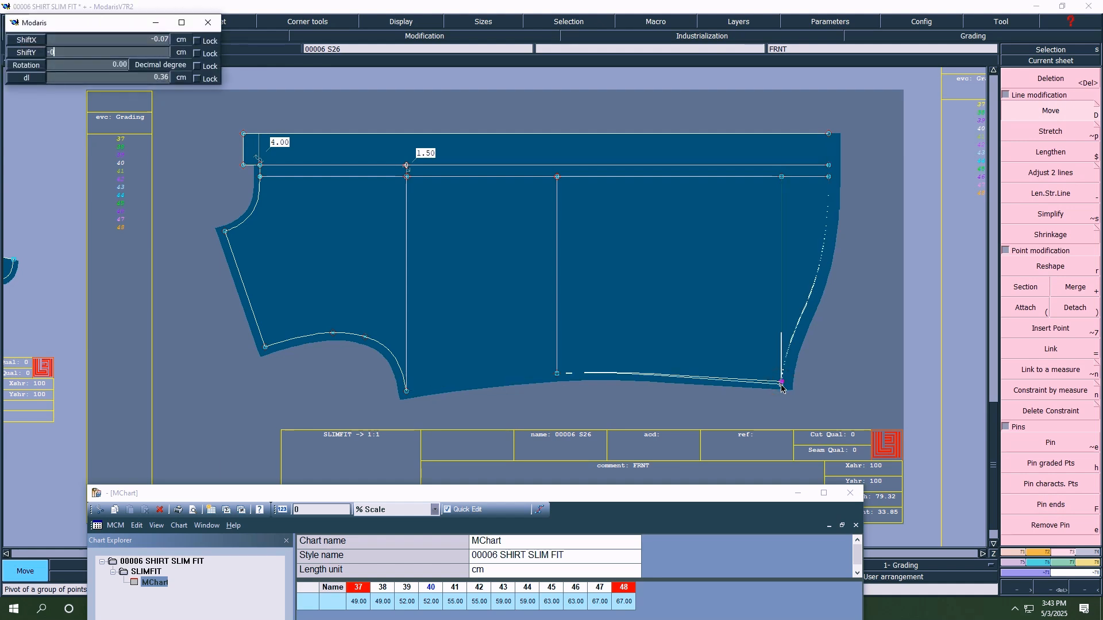
pyautogui.write('.05')
pyautogui.press('Up')
pyautogui.write('0')
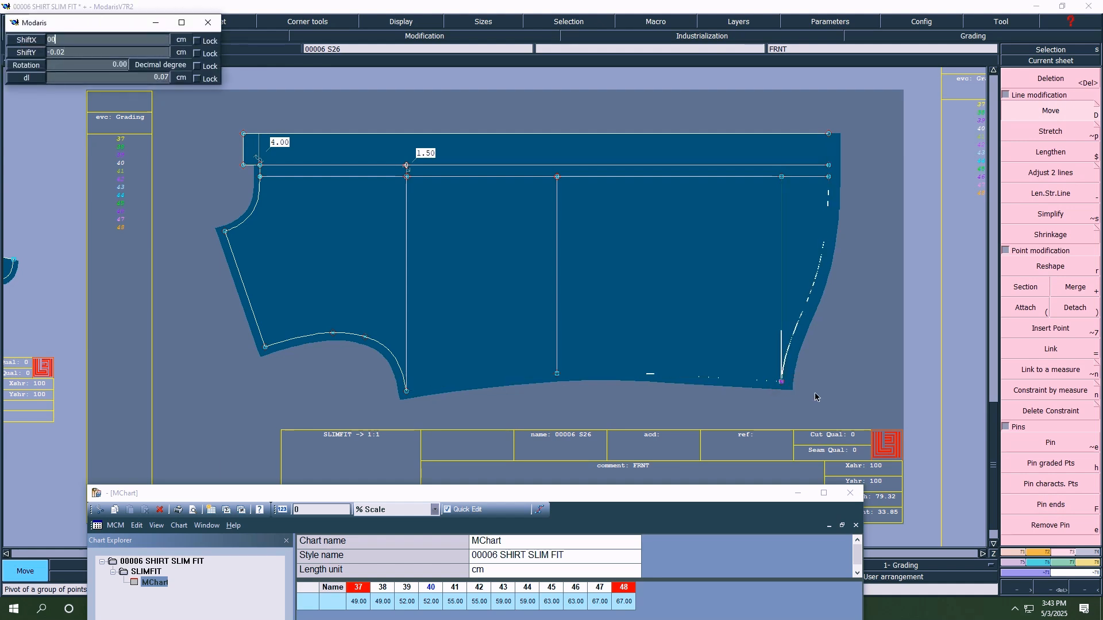
pyautogui.press('Return')
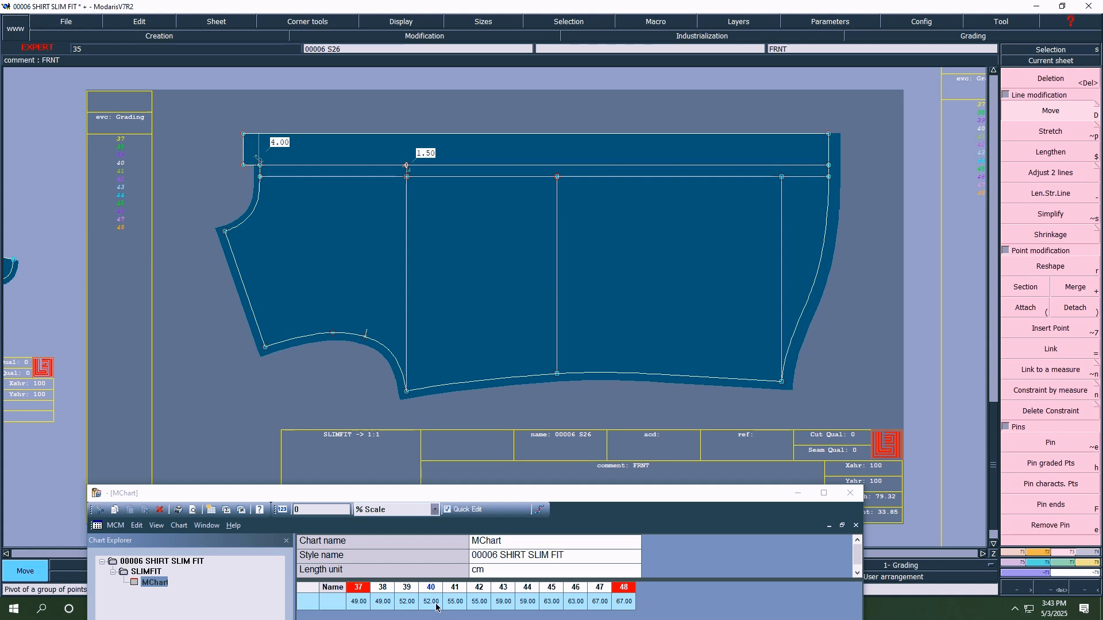
pyautogui.moveTo(478, 495); pyautogui.dragTo(508, 385)
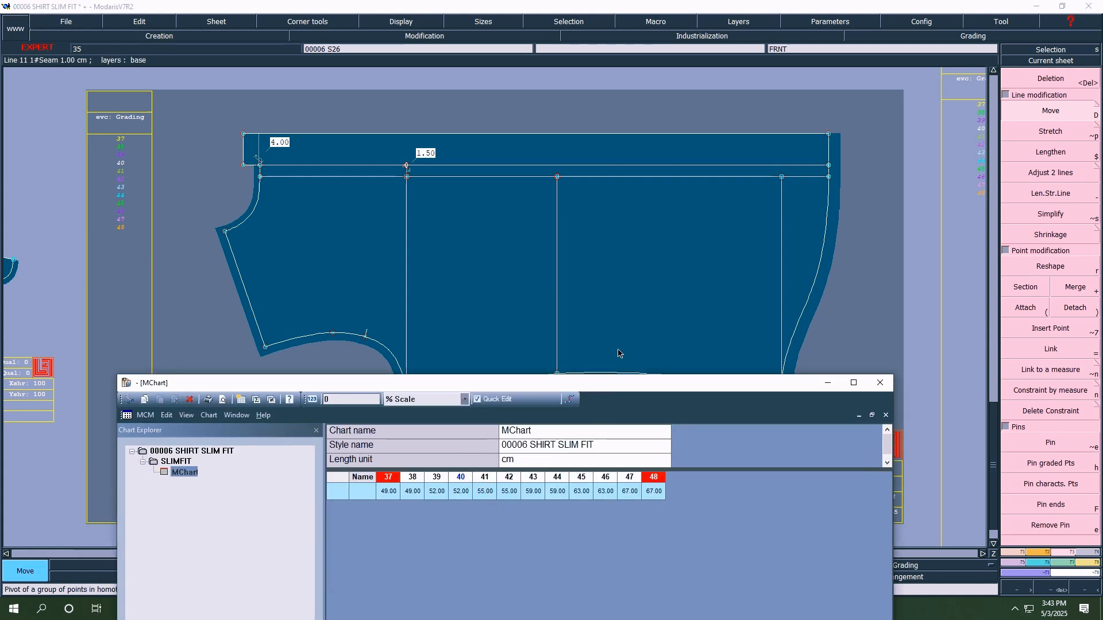
# - Set the access paths to the model's folder and save the 00006 SHIRT SLIM FIT model over its existing files
pyautogui.moveTo(653, 381); pyautogui.dragTo(588, 566)
pyautogui.click(586, 279)
pyautogui.hotkey('ctrl', 'a')
pyautogui.click(778, 27)
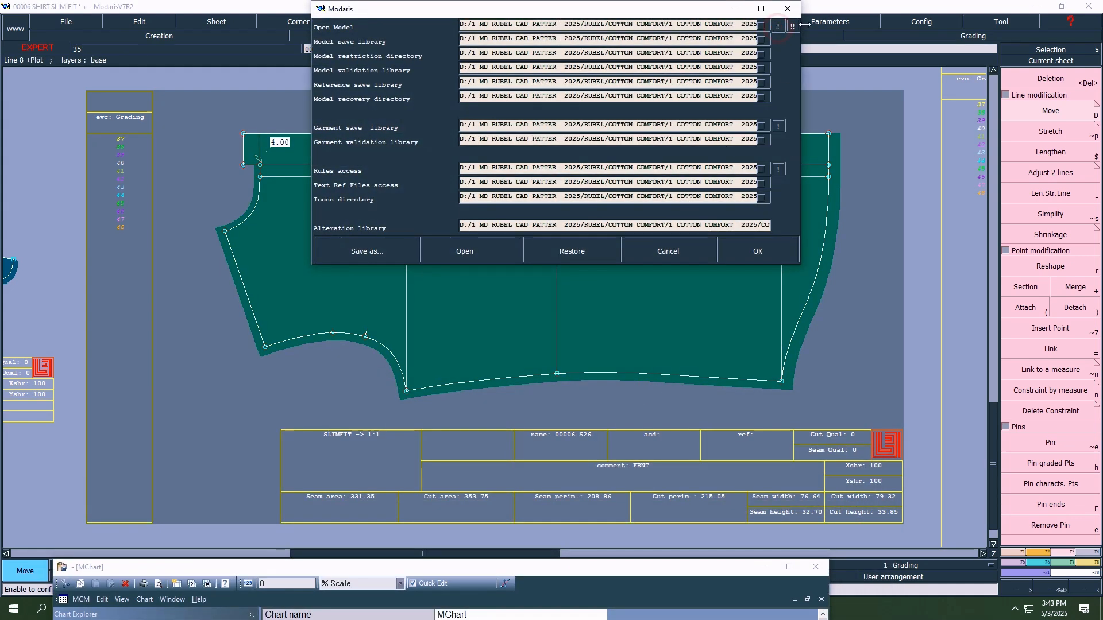
pyautogui.click(753, 249)
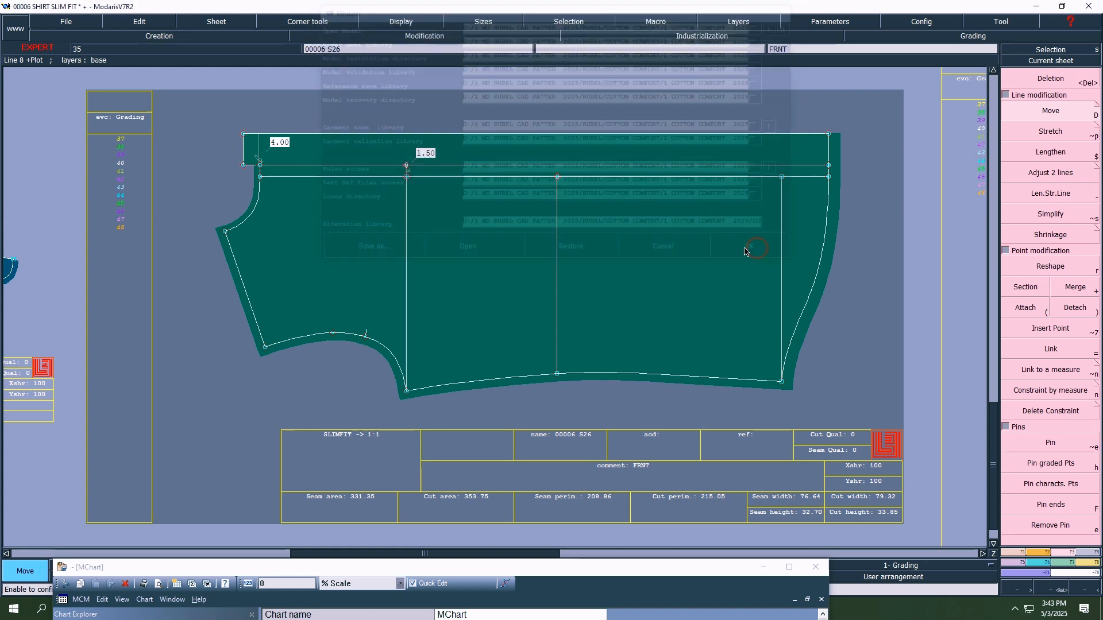
pyautogui.click(499, 371)
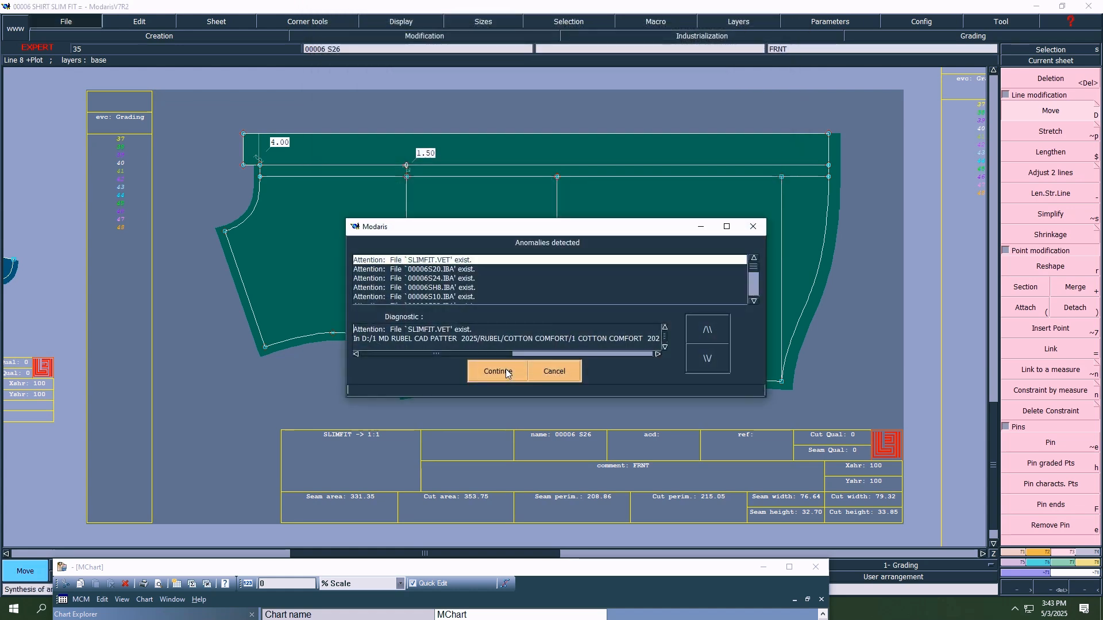
pyautogui.click(505, 372)
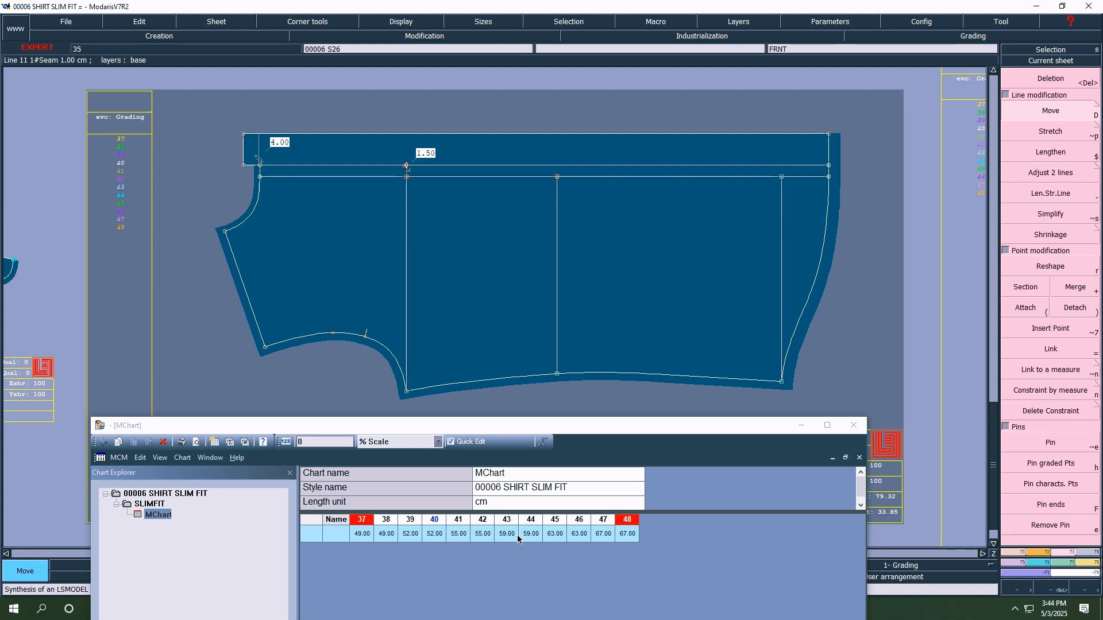
# - Delete the hem row from the measurement chart and show all the pattern sheets
pyautogui.click(315, 536)
pyautogui.press('Delete')
pyautogui.moveTo(447, 426); pyautogui.dragTo(439, 558)
pyautogui.press('8')
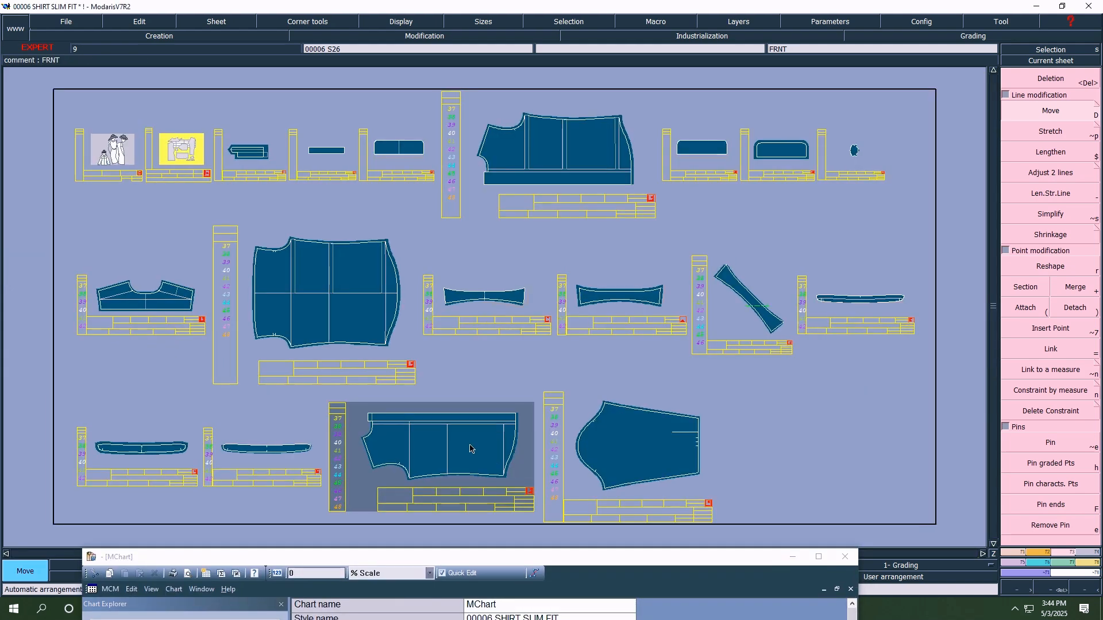
# - Open the BACK piece 00006 S10, measure the length along its centre line, and return to all the sheets
pyautogui.click(1066, 61)
pyautogui.click(326, 304)
pyautogui.press('l')
pyautogui.click(498, 276)
pyautogui.press('8')
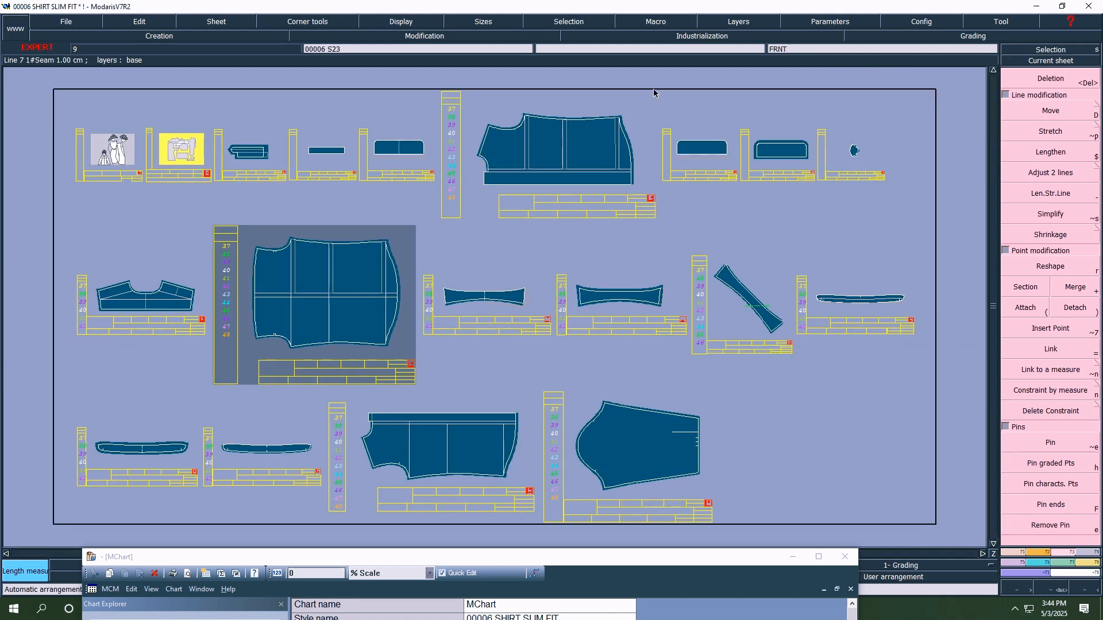
# - Open the YOKE piece 00006 S24 and delete its centre line between the neck and the lower edge
pyautogui.click(1051, 61)
pyautogui.click(172, 316)
pyautogui.moveTo(493, 285); pyautogui.dragTo(580, 339)
pyautogui.press('Delete')
pyautogui.click(526, 258)
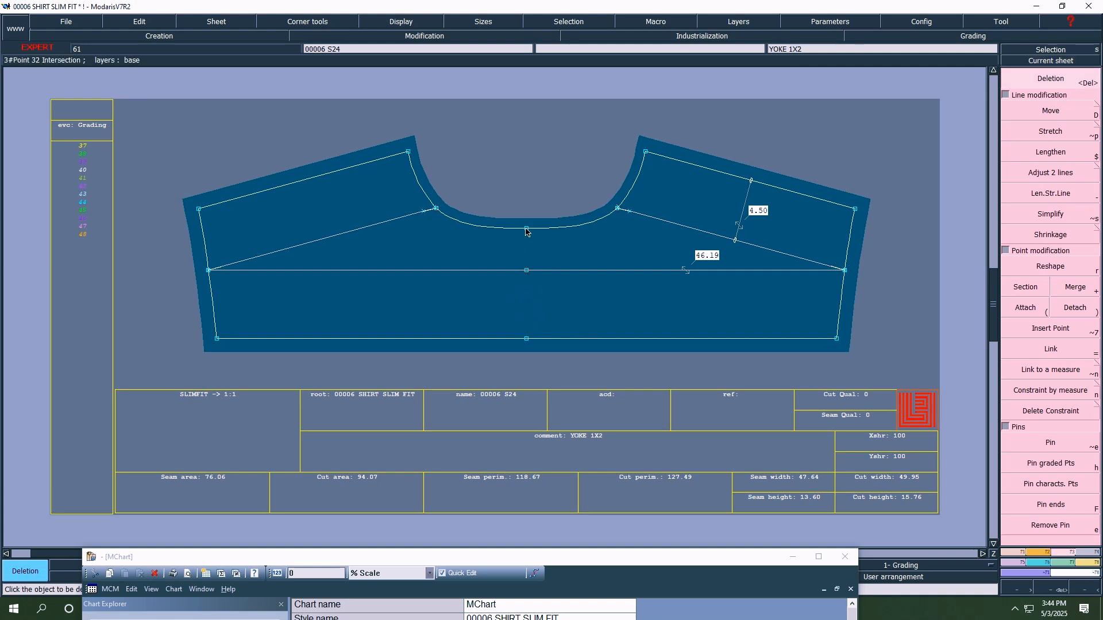
# - Add a notch at the yoke's centre neck point and orient it towards the lower edge's centre point
pyautogui.press('c')
pyautogui.click(526, 229)
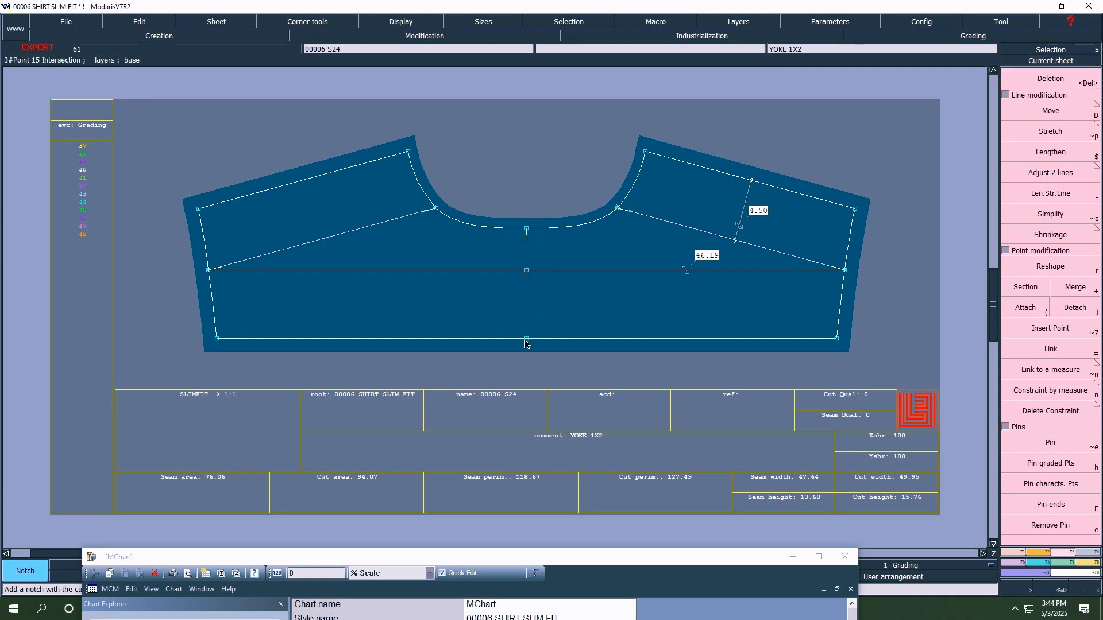
pyautogui.press('F2')
pyautogui.click(1050, 115)
pyautogui.click(526, 229)
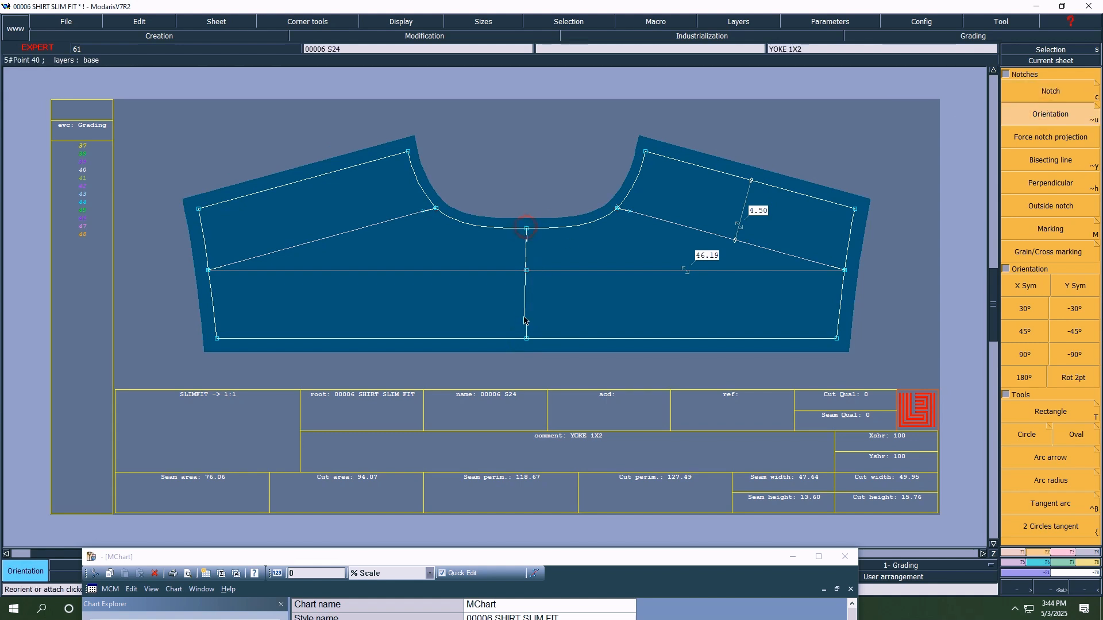
pyautogui.click(526, 340)
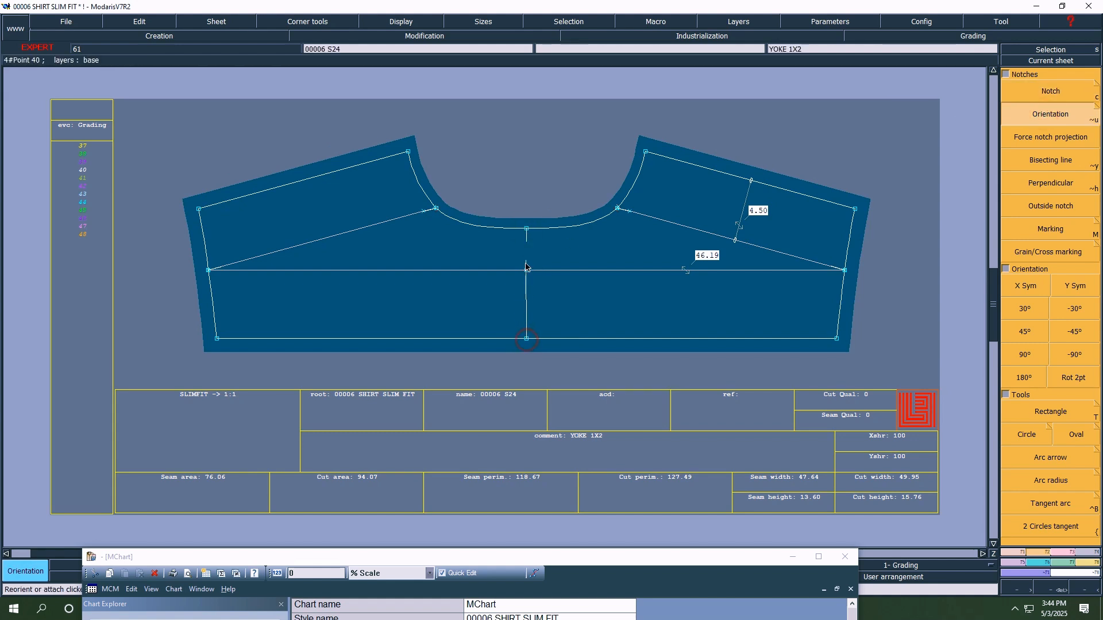
# - Draw a centre line on the yoke from the neck point to the lower edge and measure its length in the chart
pyautogui.press('b')
pyautogui.click(526, 229)
pyautogui.click(526, 339)
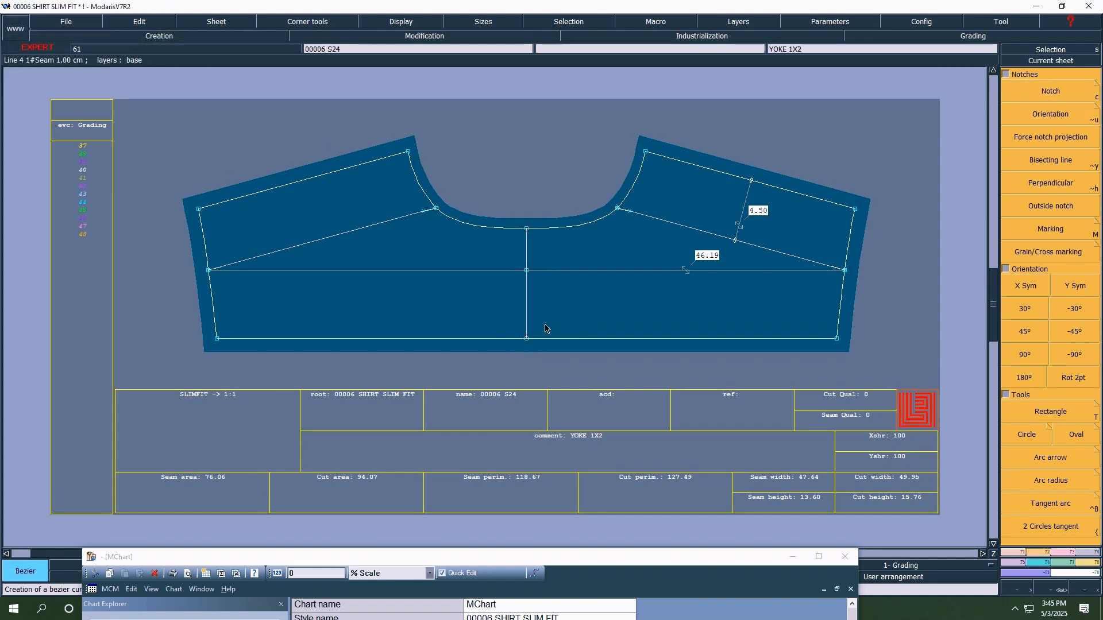
pyautogui.hotkey('alt', 'l')
pyautogui.click(527, 295)
pyautogui.moveTo(585, 560); pyautogui.dragTo(611, 206)
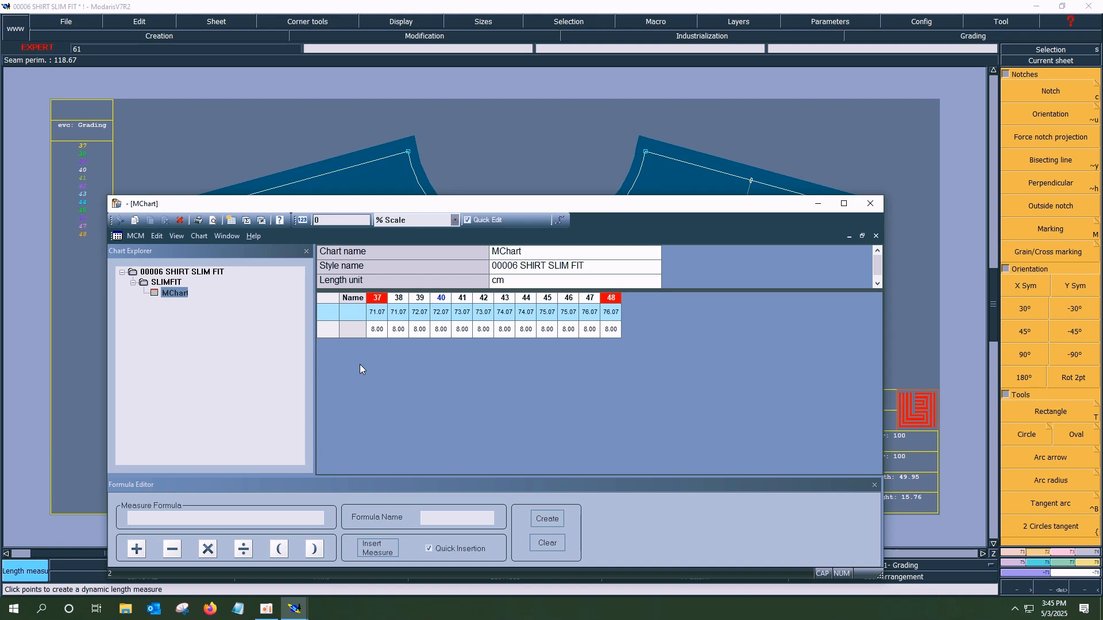
# - Sum the back and yoke lengths with a chart formula and delete the two source rows
pyautogui.click(337, 313)
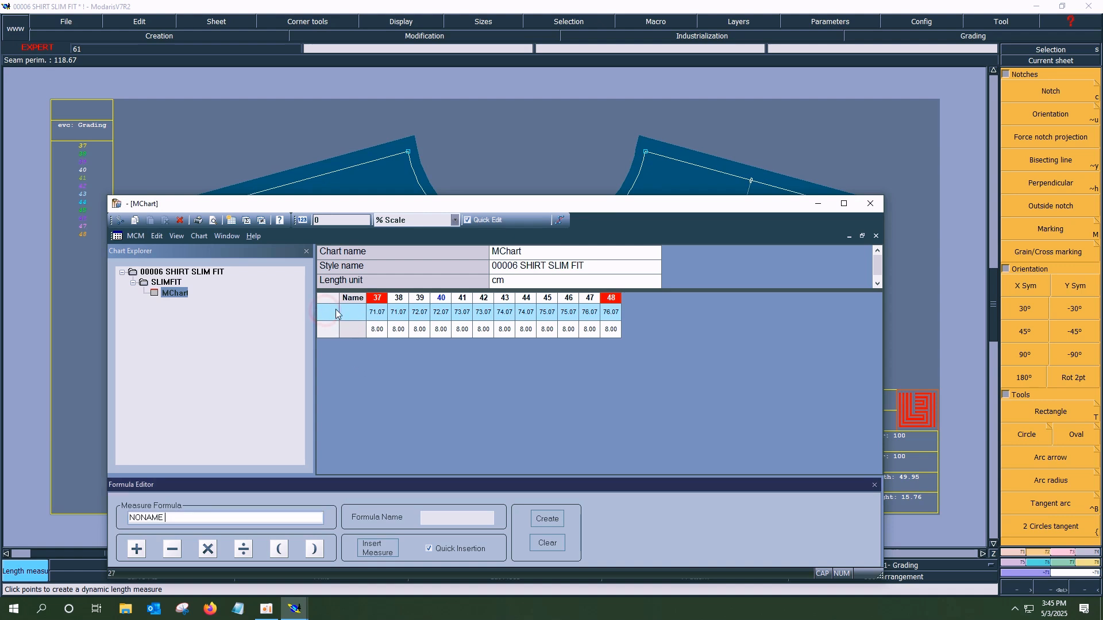
pyautogui.click(325, 331)
pyautogui.press('Return')
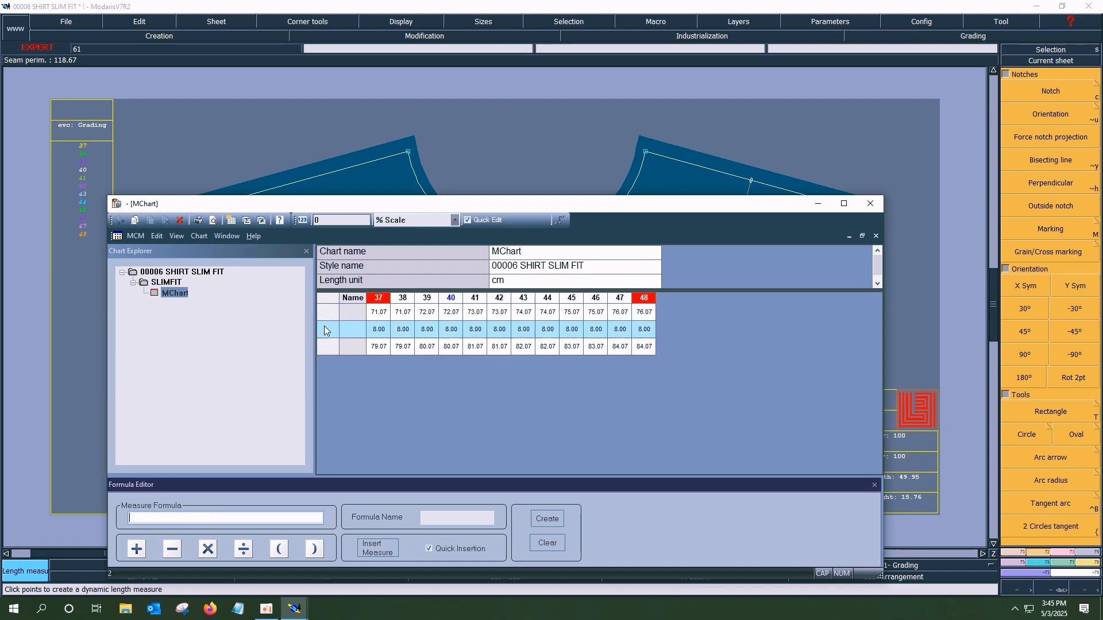
pyautogui.moveTo(330, 311); pyautogui.dragTo(325, 328)
pyautogui.press('Delete')
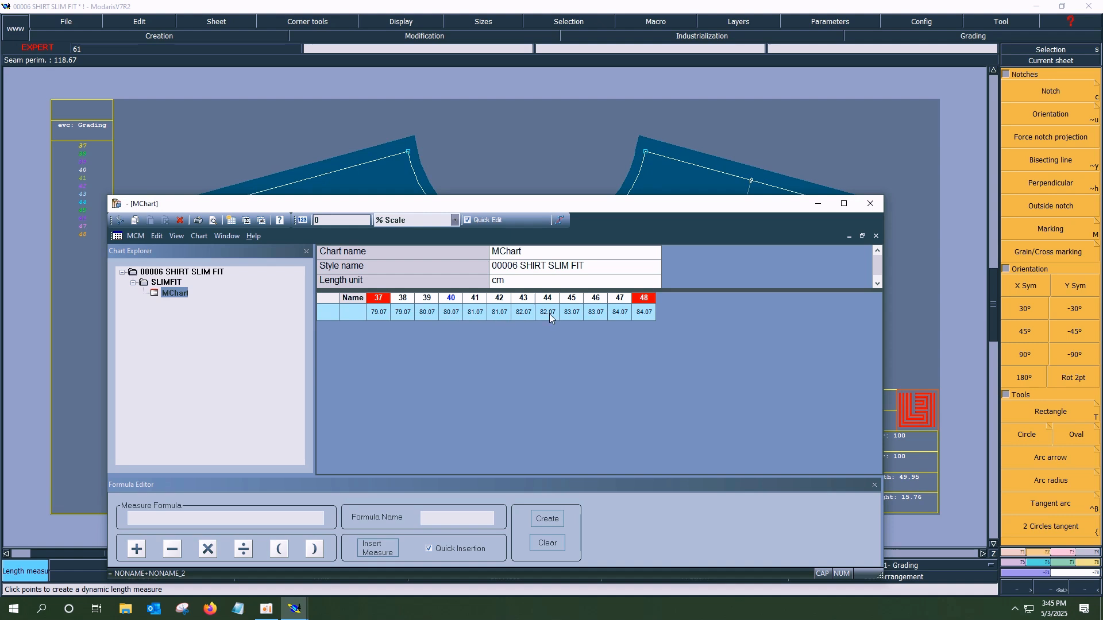
# - Delete the total length row from the chart and return to the view of all the sheets
pyautogui.click(331, 313)
pyautogui.press('Delete')
pyautogui.moveTo(481, 204); pyautogui.dragTo(485, 431)
pyautogui.click(567, 165)
pyautogui.press('j')
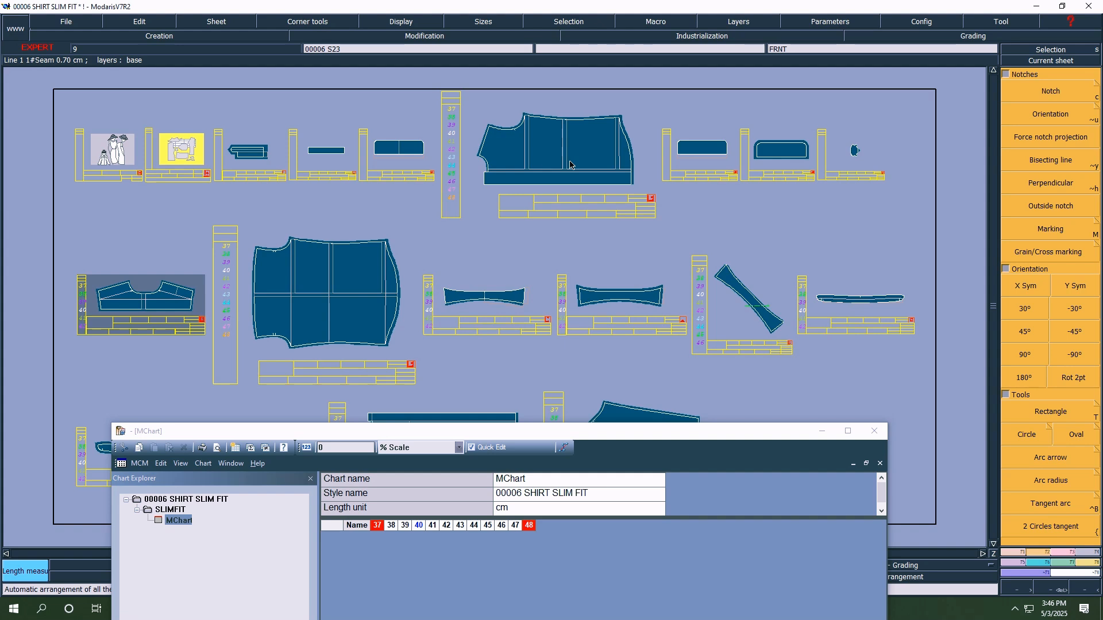
# - Reopen the YOKE piece and measure its lower edge from the centre point to the armhole end across the sizes
pyautogui.click(1048, 62)
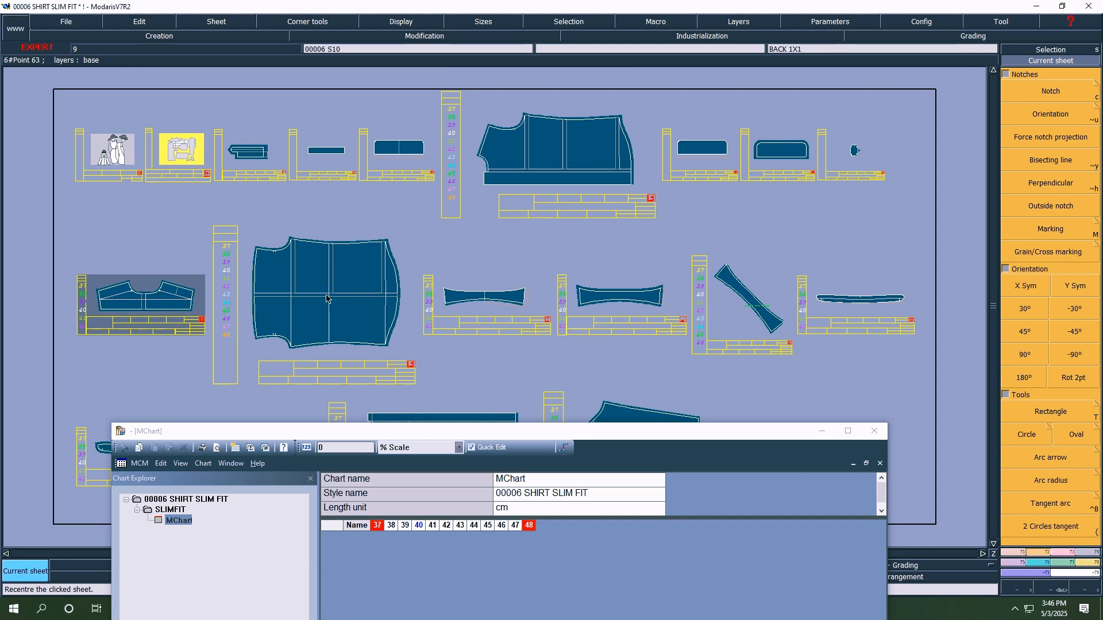
pyautogui.click(173, 316)
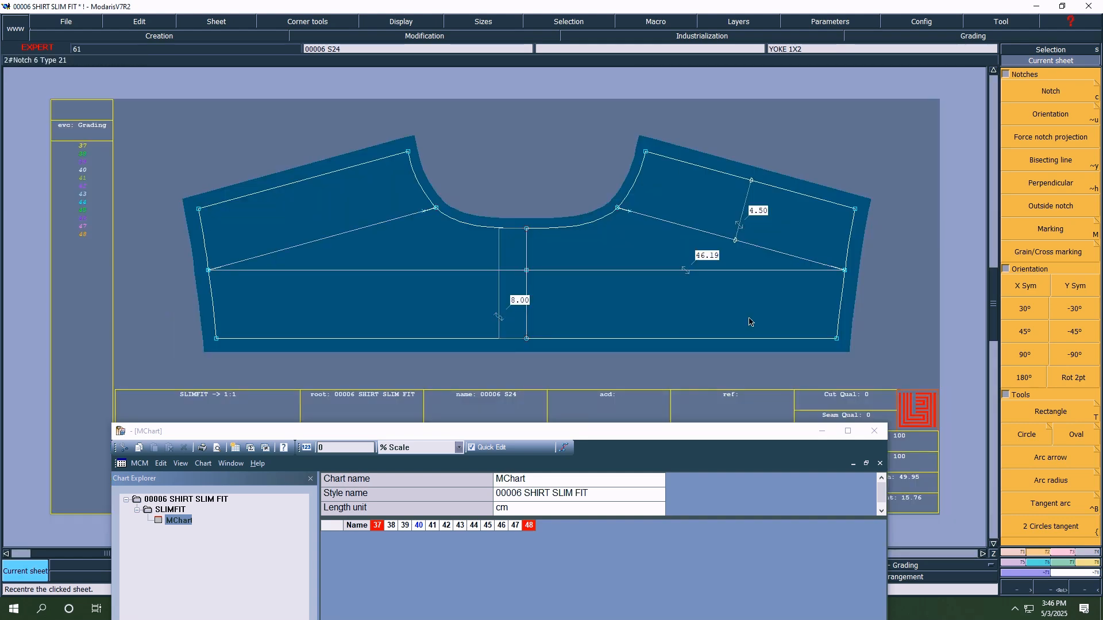
pyautogui.rightClick(671, 340)
pyautogui.click(671, 340)
pyautogui.click(669, 367)
pyautogui.moveTo(616, 430); pyautogui.dragTo(672, 299)
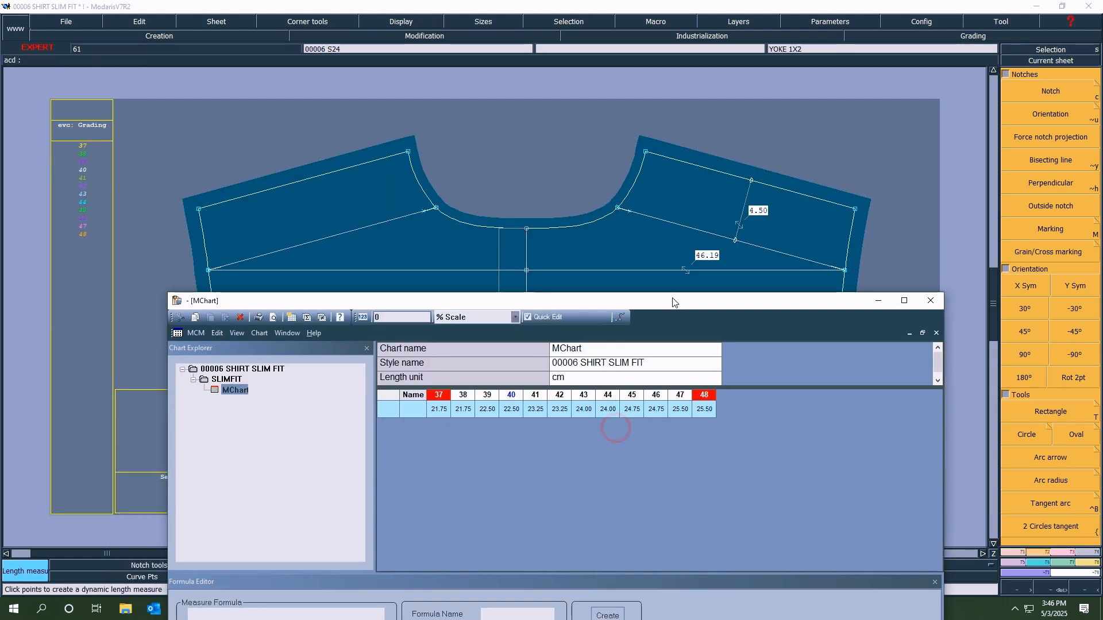
# - Double the yoke's half-width with a chart formula to read the full width, and clear both rows from the chart
pyautogui.click(389, 410)
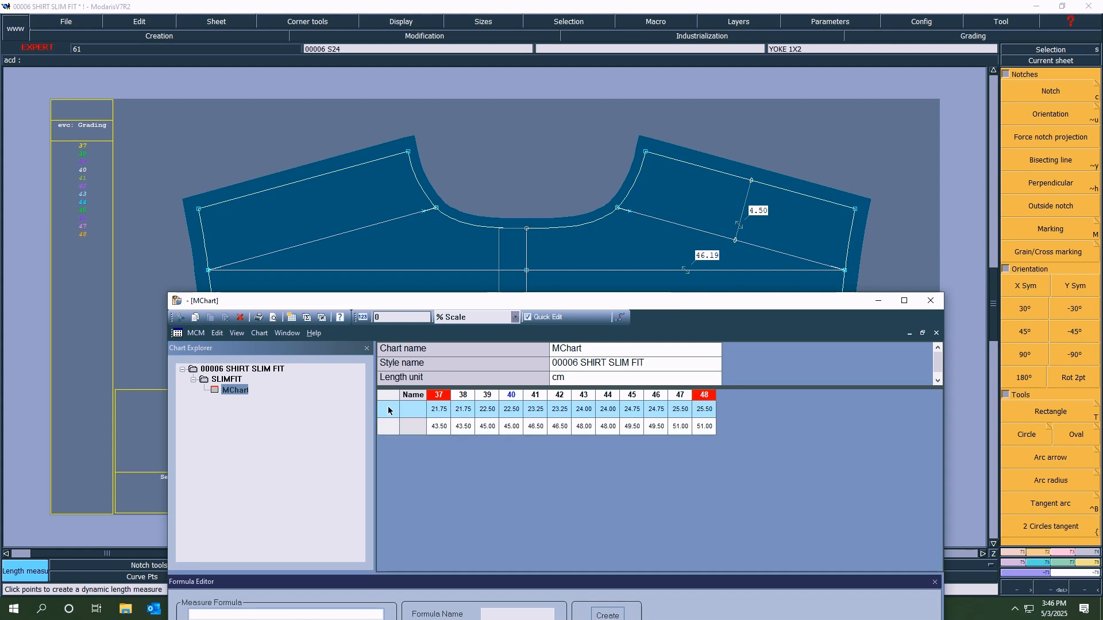
pyautogui.press('Delete')
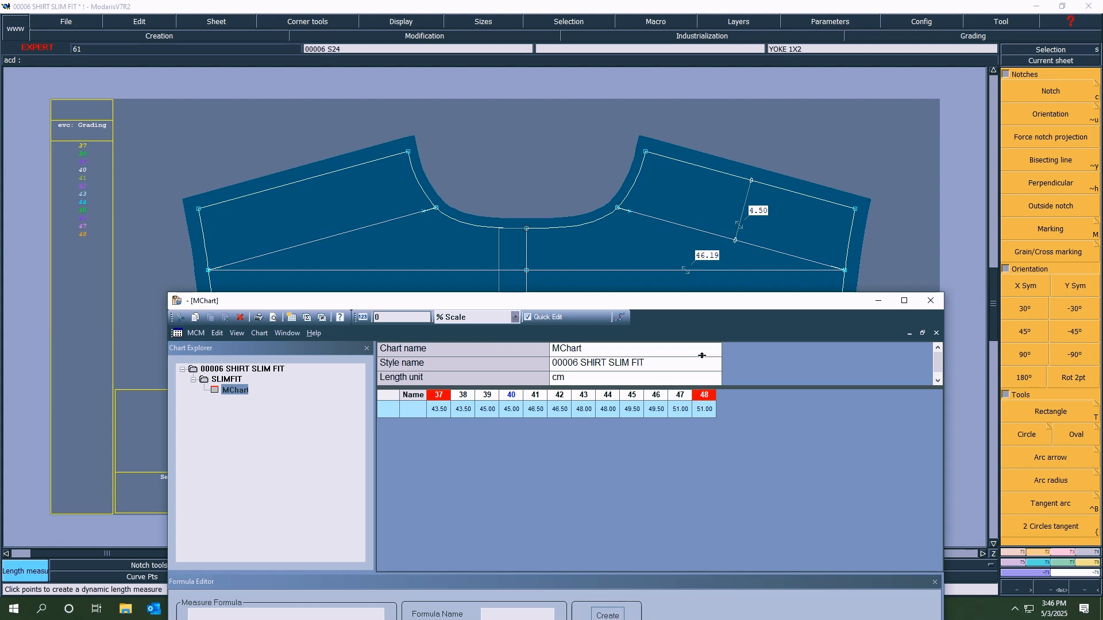
pyautogui.click(387, 408)
pyautogui.press('Delete')
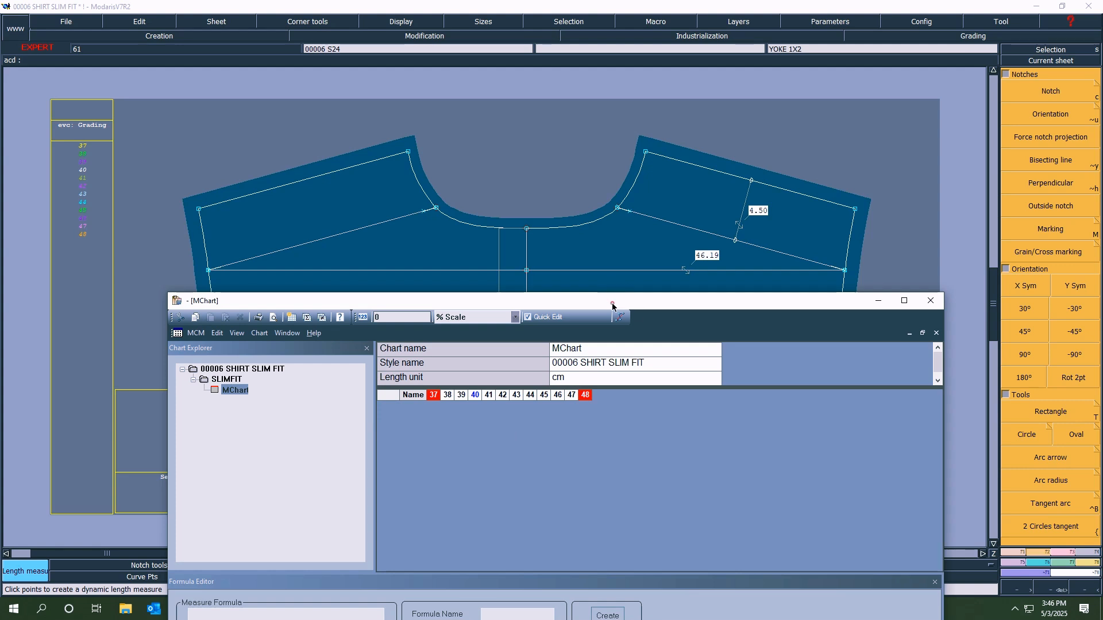
pyautogui.moveTo(613, 306); pyautogui.dragTo(586, 465)
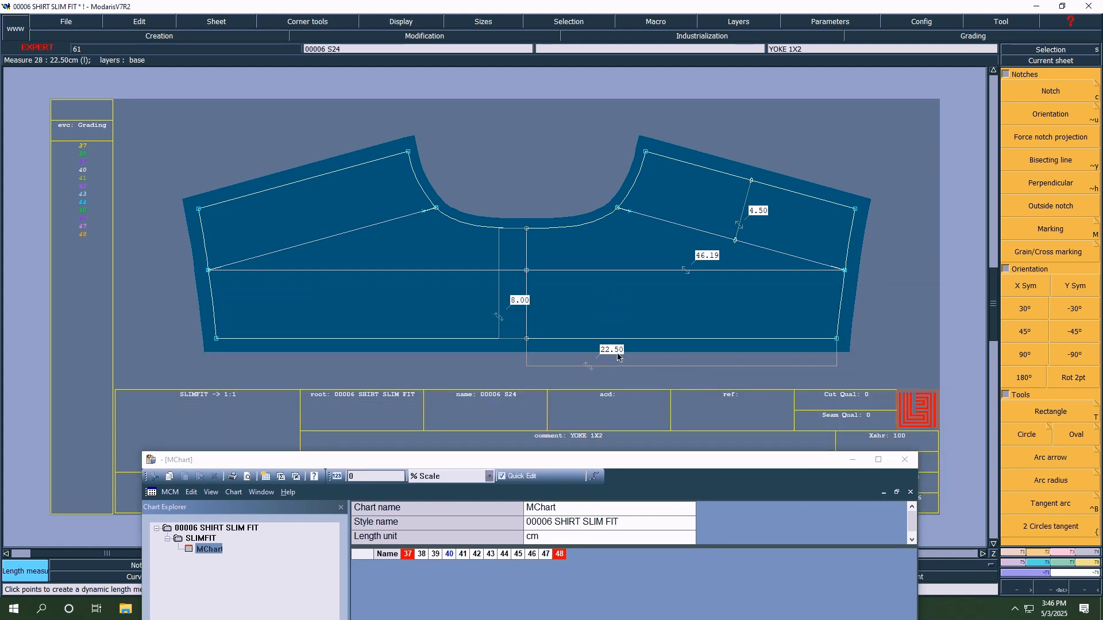
# - Open the FRNT piece 00006 S23 and extend its armhole line beyond the shoulder by 4.5 cm with Len.Str.Line
pyautogui.press('j')
pyautogui.click(1050, 62)
pyautogui.click(527, 139)
pyautogui.press('-')
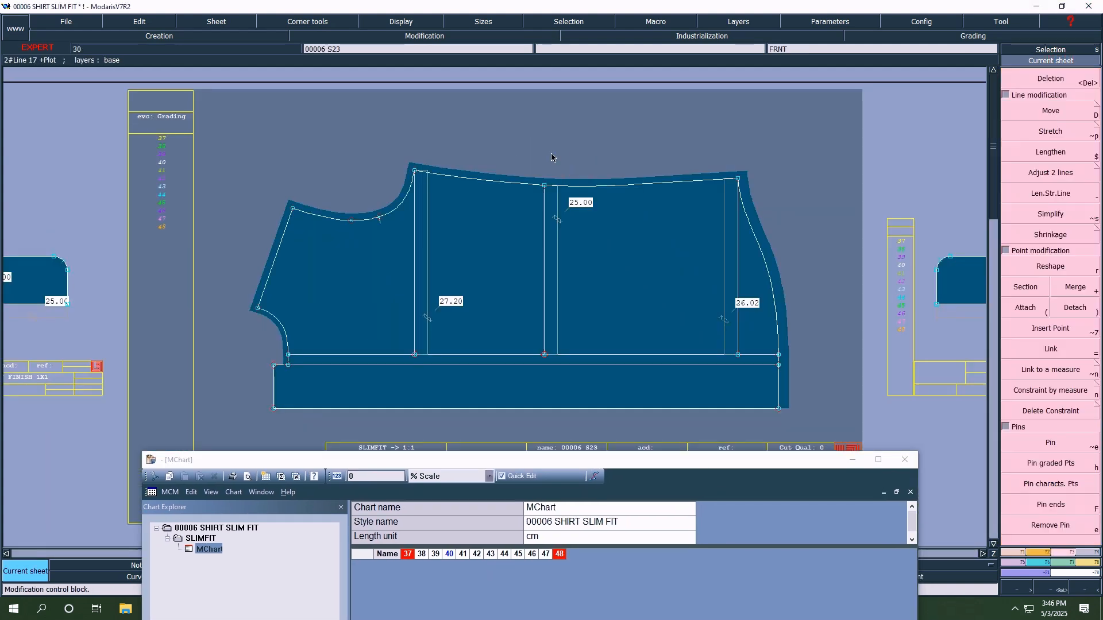
pyautogui.click(324, 220)
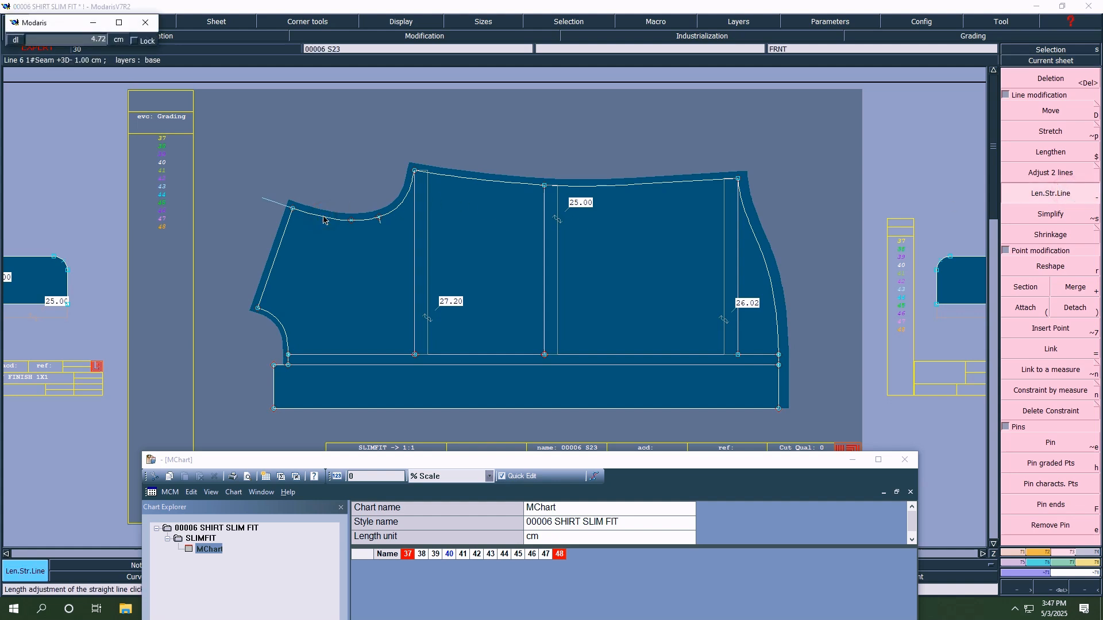
pyautogui.write('4.5')
pyautogui.press('Return')
pyautogui.click(326, 211)
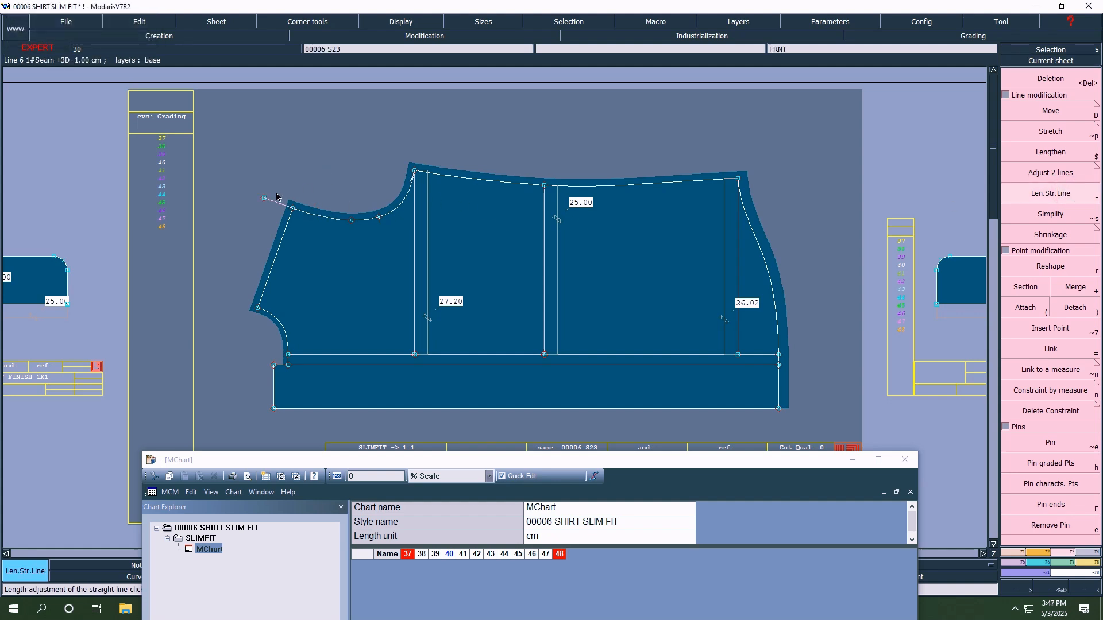
# - Measure the straight armhole from the extended line's end to the underarm point across the sizes, and clear its chart row
pyautogui.press('m')
pyautogui.click(264, 198)
pyautogui.click(414, 170)
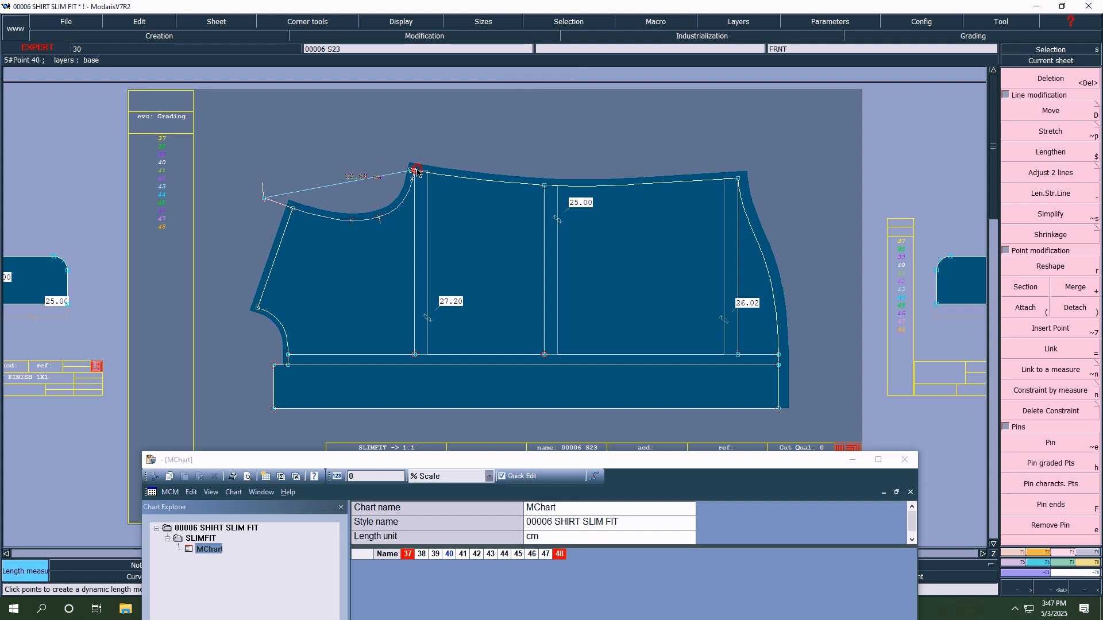
pyautogui.moveTo(489, 461); pyautogui.dragTo(579, 126)
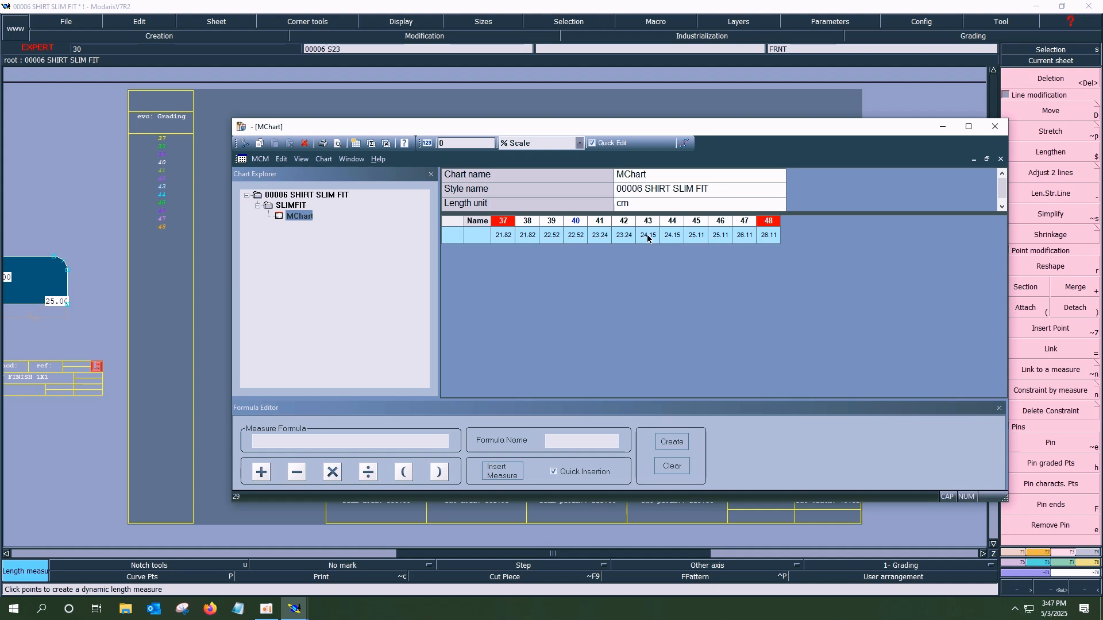
pyautogui.click(451, 237)
pyautogui.press('Delete')
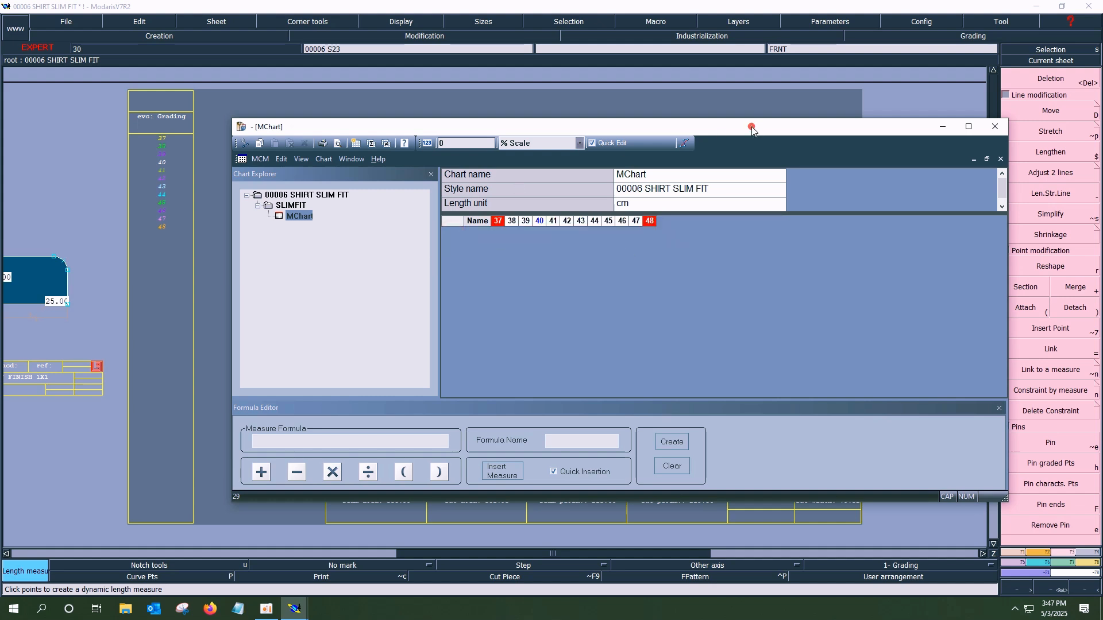
pyautogui.moveTo(751, 128); pyautogui.dragTo(654, 428)
# - Display the graded sizes of the FRNT piece 00006 S23 to check it, and return to the view of all the sheets
pyautogui.press('F10')
pyautogui.press('F11')
pyautogui.press('F12')
pyautogui.press('8')
pyautogui.click(1072, 62)
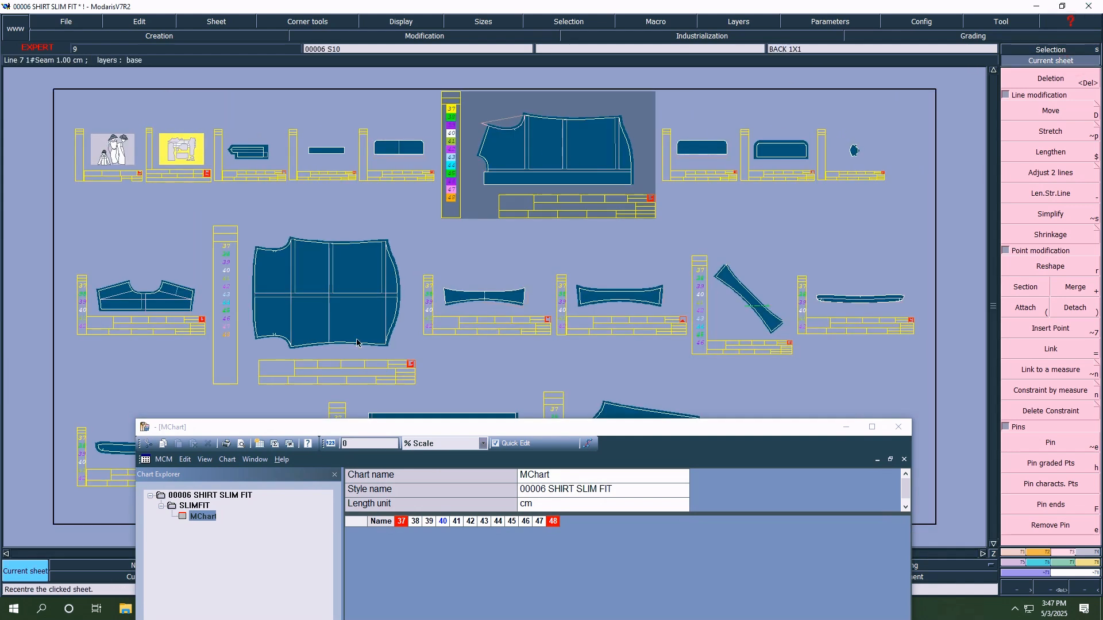
pyautogui.click(493, 180)
pyautogui.press('F11')
pyautogui.press('F12')
pyautogui.press('8')
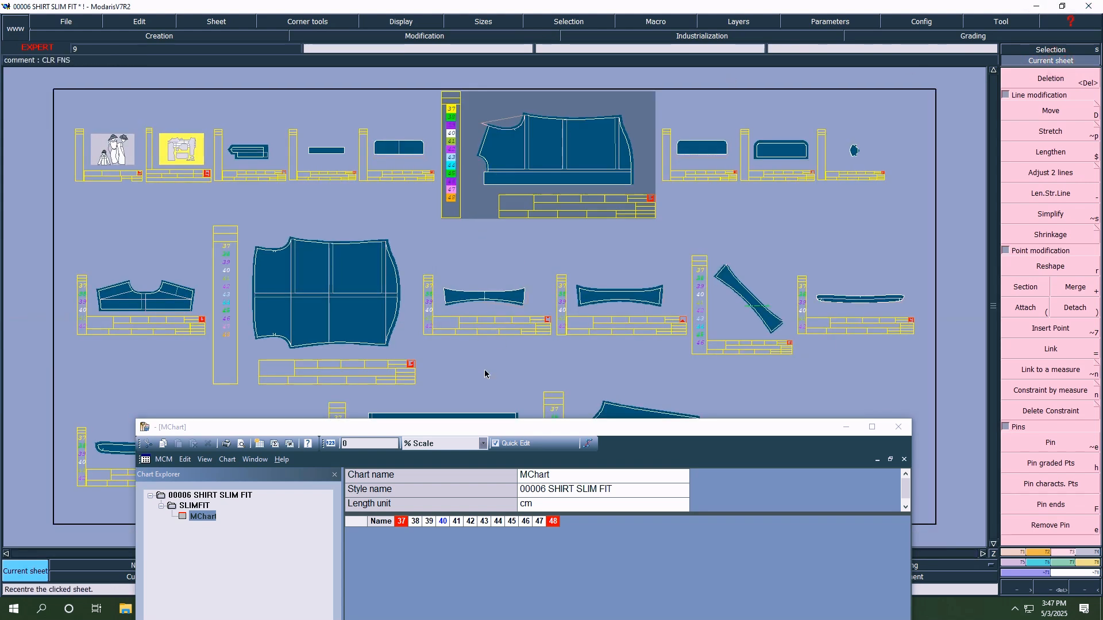
# - Open the SLEEVE piece 00006 SH8 and draw a straight line between its two underarm points
pyautogui.moveTo(485, 427); pyautogui.dragTo(450, 487)
pyautogui.click(680, 414)
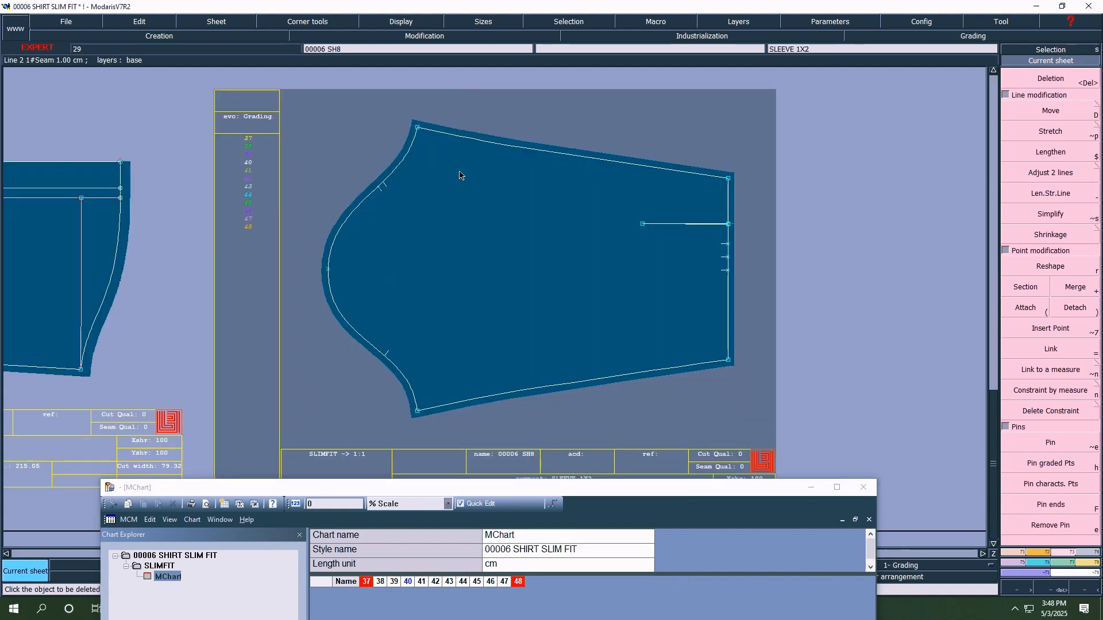
pyautogui.press('F11')
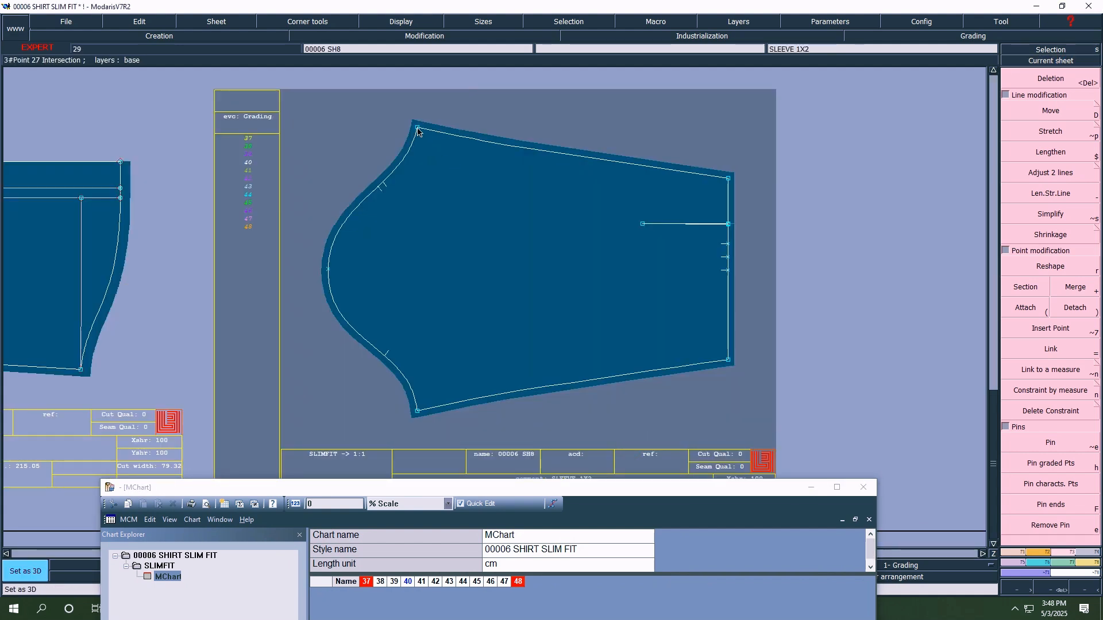
pyautogui.press('b')
pyautogui.click(417, 128)
pyautogui.rightClick(418, 411)
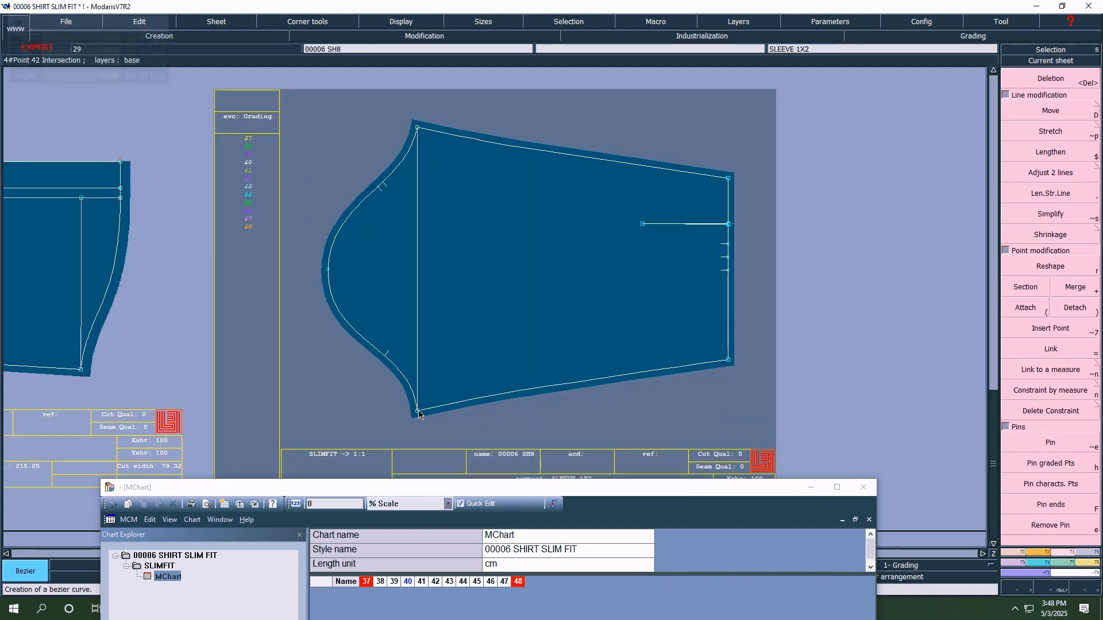
# - Divide the SLEEVE piece's vertical underarm line between its two end points with Sequence division and insert the point at its middle
pyautogui.press('F1')
pyautogui.click(1051, 479)
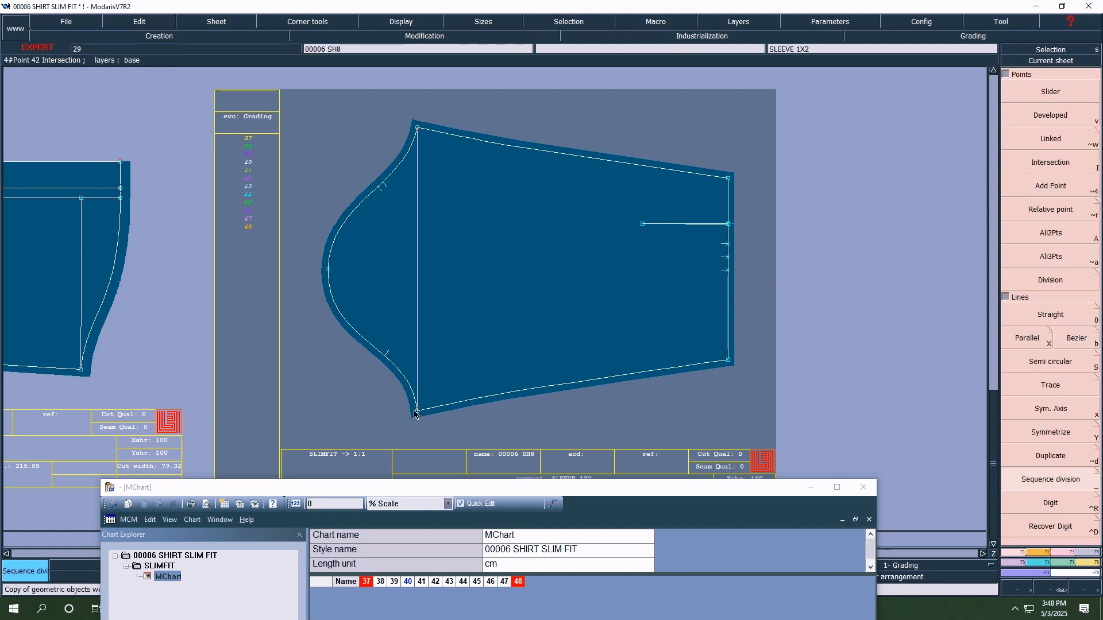
pyautogui.click(417, 411)
pyautogui.click(418, 127)
pyautogui.press('Return')
pyautogui.press('4')
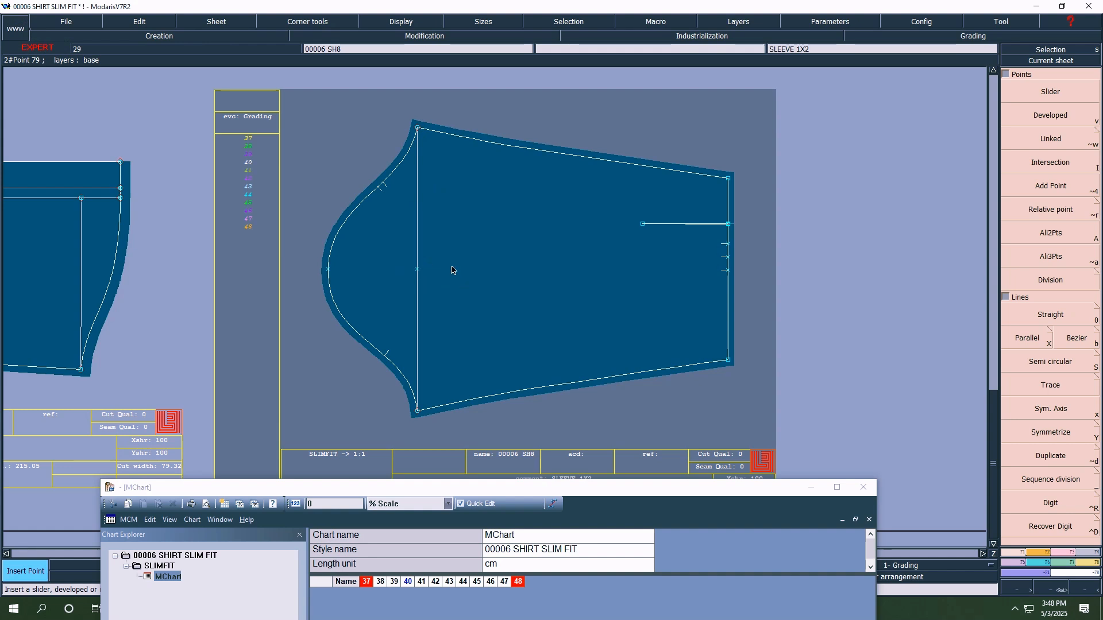
# - Measure the sleeve's underarm line across the sizes, halve it with the chart formula /2, and clear the row
pyautogui.press('l')
pyautogui.click(418, 225)
pyautogui.moveTo(542, 487); pyautogui.dragTo(610, 190)
pyautogui.click(370, 292)
pyautogui.write('/2')
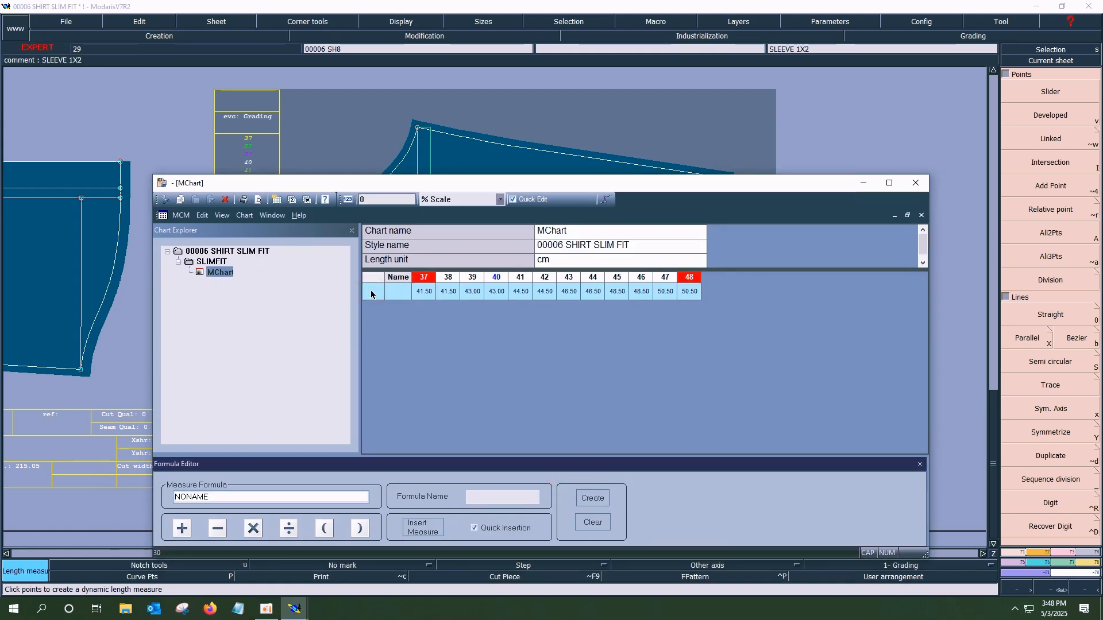
pyautogui.press('Return')
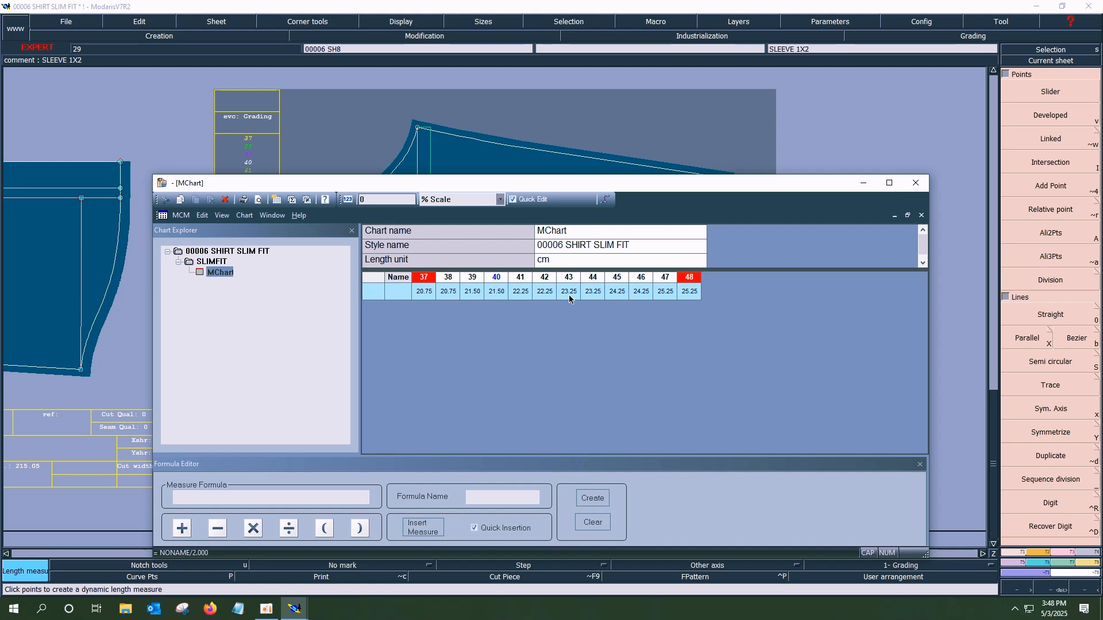
pyautogui.moveTo(535, 189); pyautogui.dragTo(500, 483)
pyautogui.press('j')
pyautogui.press('Home')
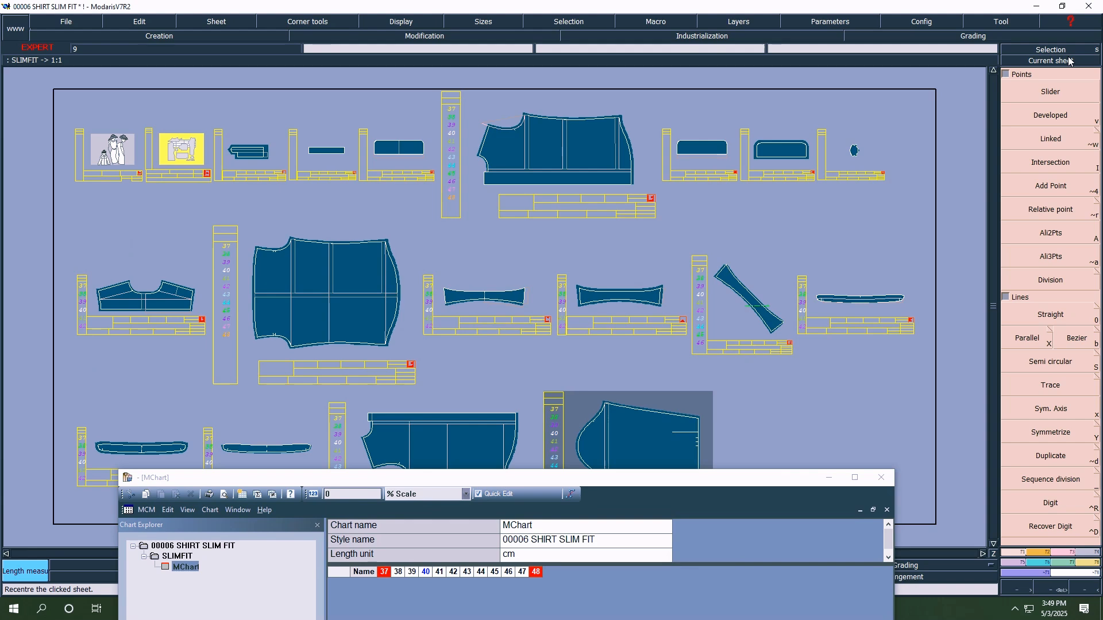
# - Measure the YOKE piece 00006 S24 along its horizontal line from centre to armhole, double it with the formula *2, and clear the row
pyautogui.click(1070, 60)
pyautogui.click(146, 296)
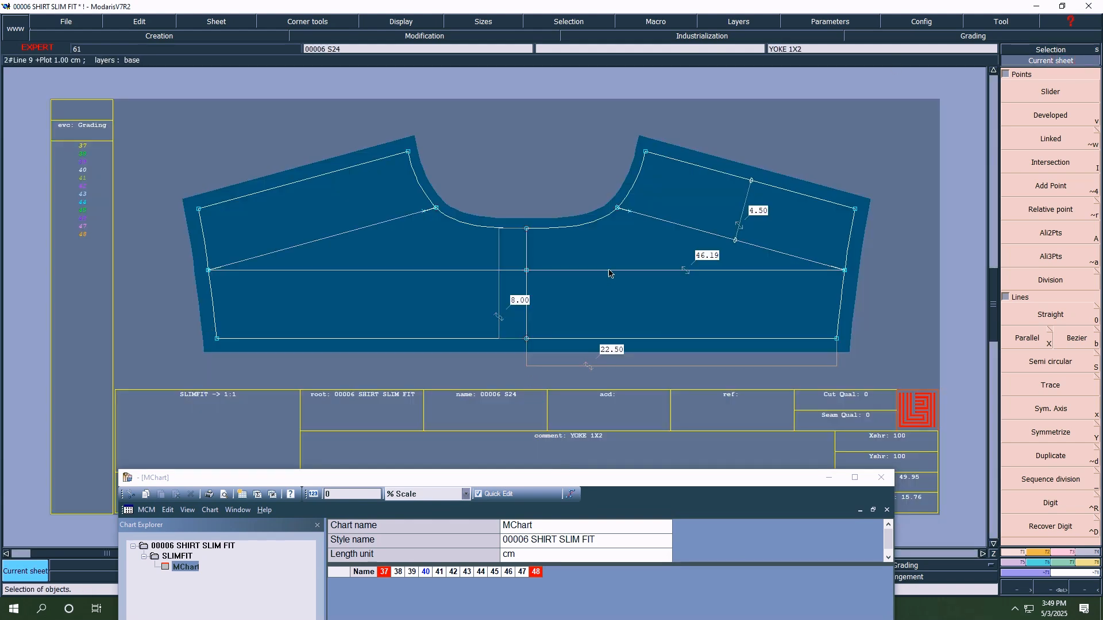
pyautogui.press('l')
pyautogui.click(610, 271)
pyautogui.moveTo(649, 478); pyautogui.dragTo(671, 213)
pyautogui.click(363, 321)
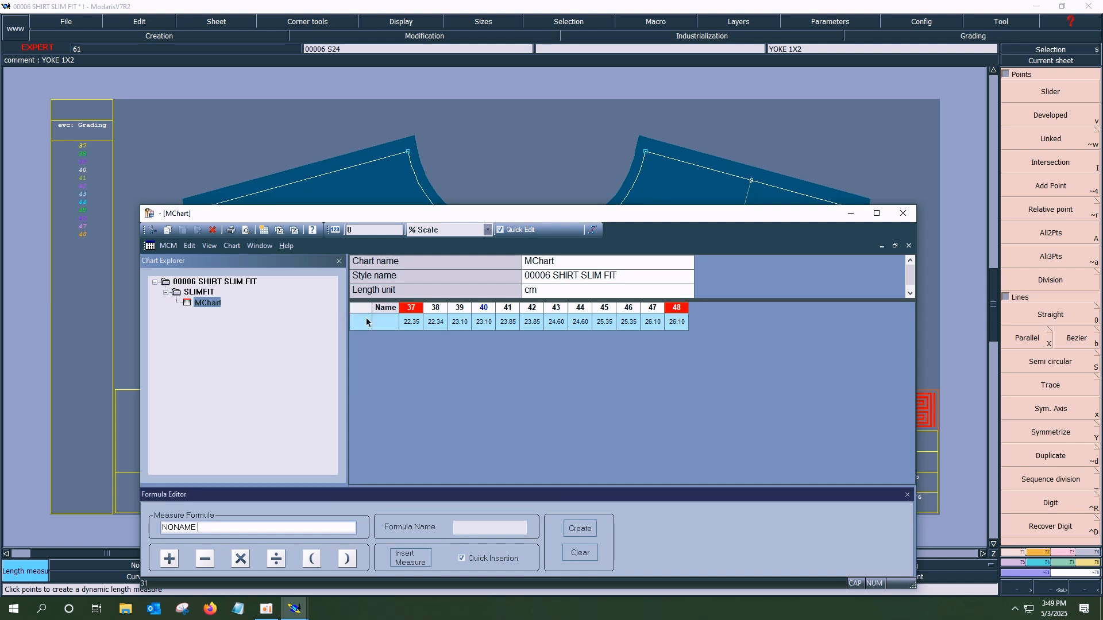
pyautogui.write('*2')
pyautogui.press('Return')
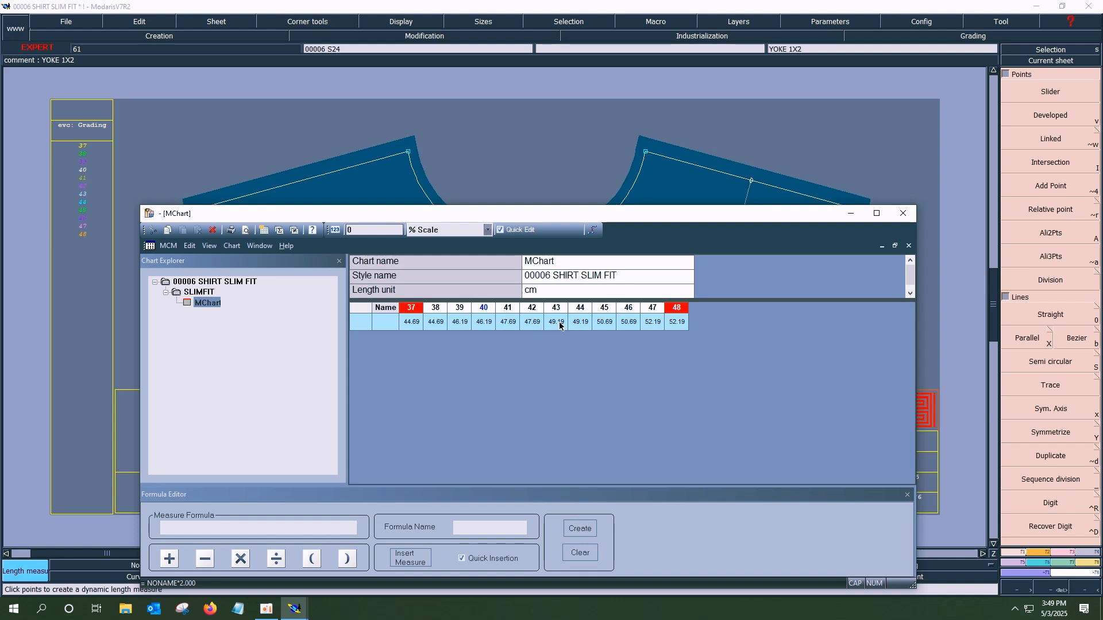
pyautogui.click(361, 321)
pyautogui.press('Delete')
pyautogui.moveTo(501, 213); pyautogui.dragTo(435, 458)
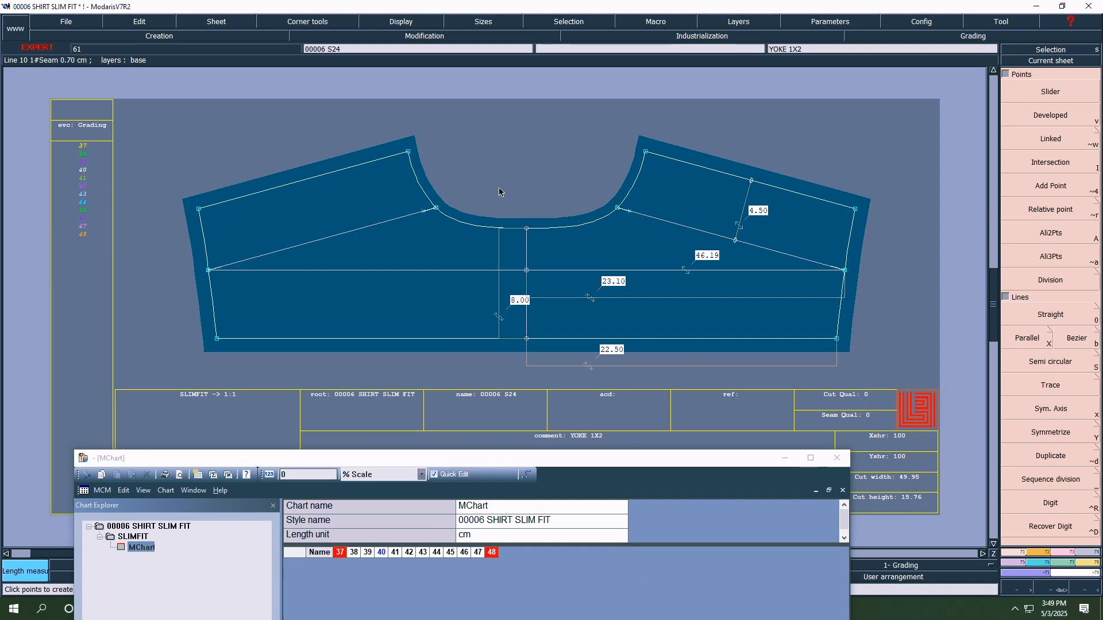
pyautogui.press('8')
# - Open the SLEEVE piece 00006 SH8 and draw a straight horizontal line from the cap's top point to beyond the cuff edge
pyautogui.click(1073, 63)
pyautogui.click(620, 423)
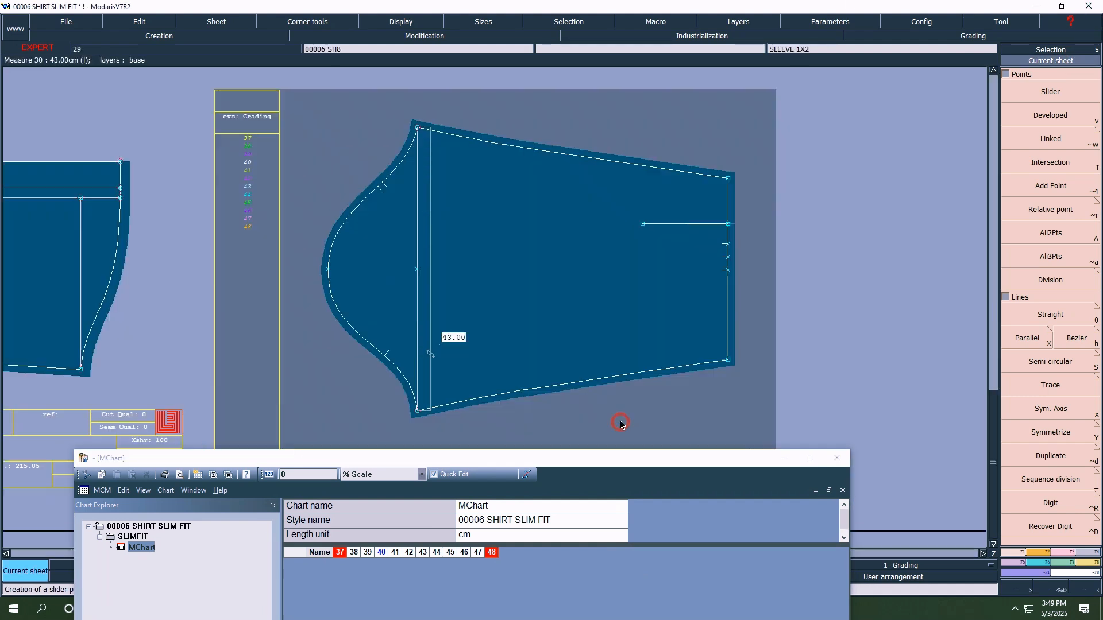
pyautogui.press('b')
pyautogui.click(328, 270)
pyautogui.keyDown('ctrl'); pyautogui.click(800, 280); pyautogui.keyUp('ctrl')
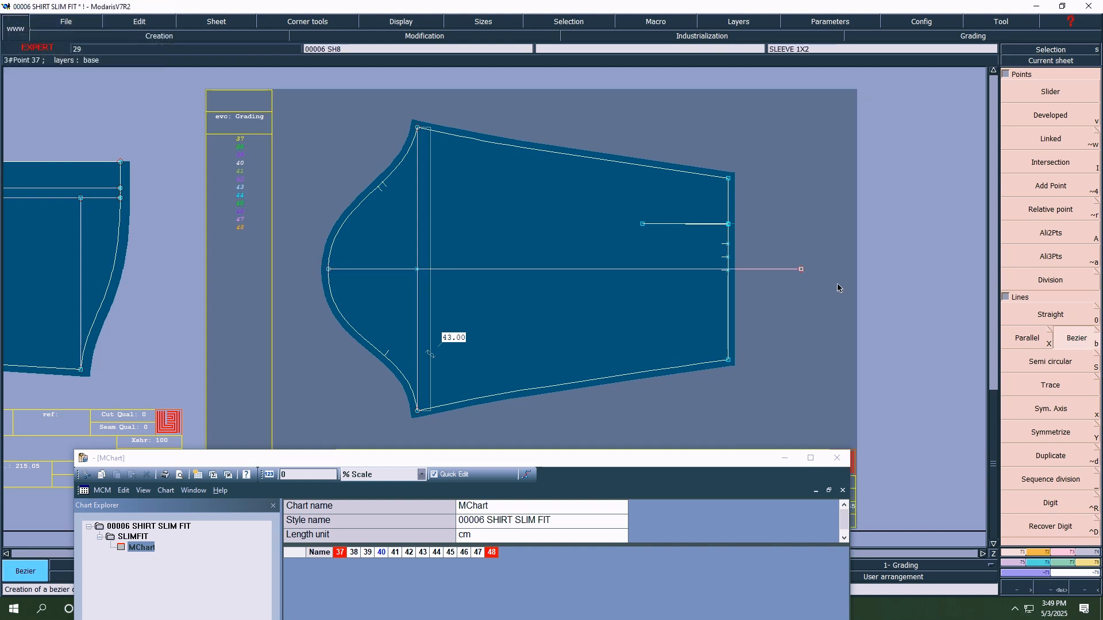
pyautogui.press('Return')
# - Add an intersection point where the sleeve's centre line crosses the cuff edge, and delete the line's end beyond it
pyautogui.moveTo(640, 242); pyautogui.dragTo(774, 305)
pyautogui.click(774, 305)
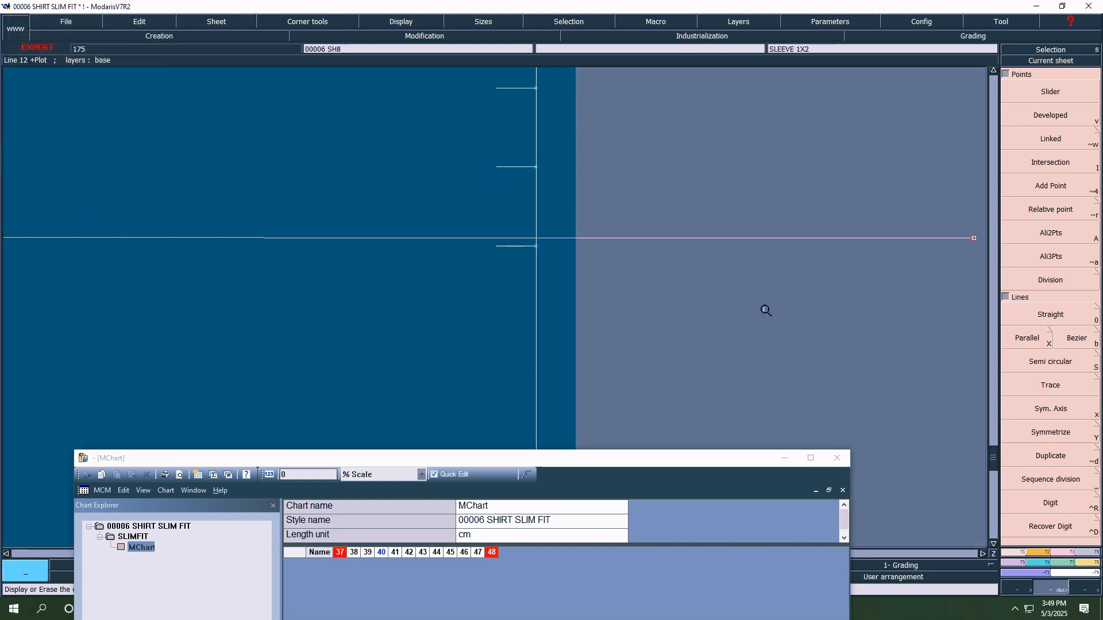
pyautogui.click(1047, 166)
pyautogui.click(536, 238)
pyautogui.press('Delete')
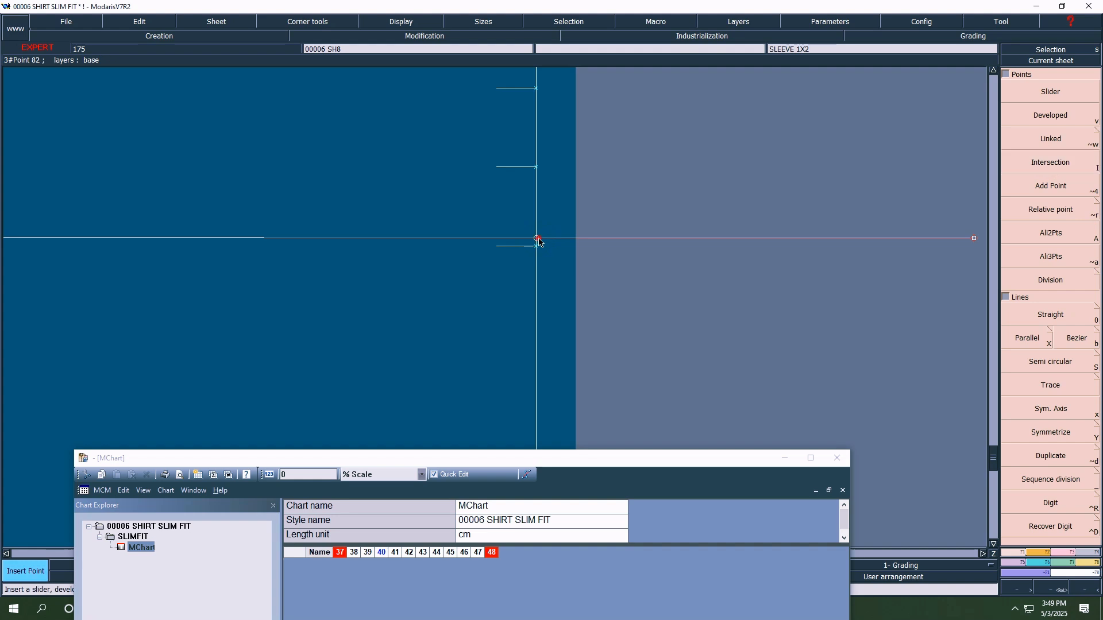
pyautogui.click(974, 238)
pyautogui.press('j')
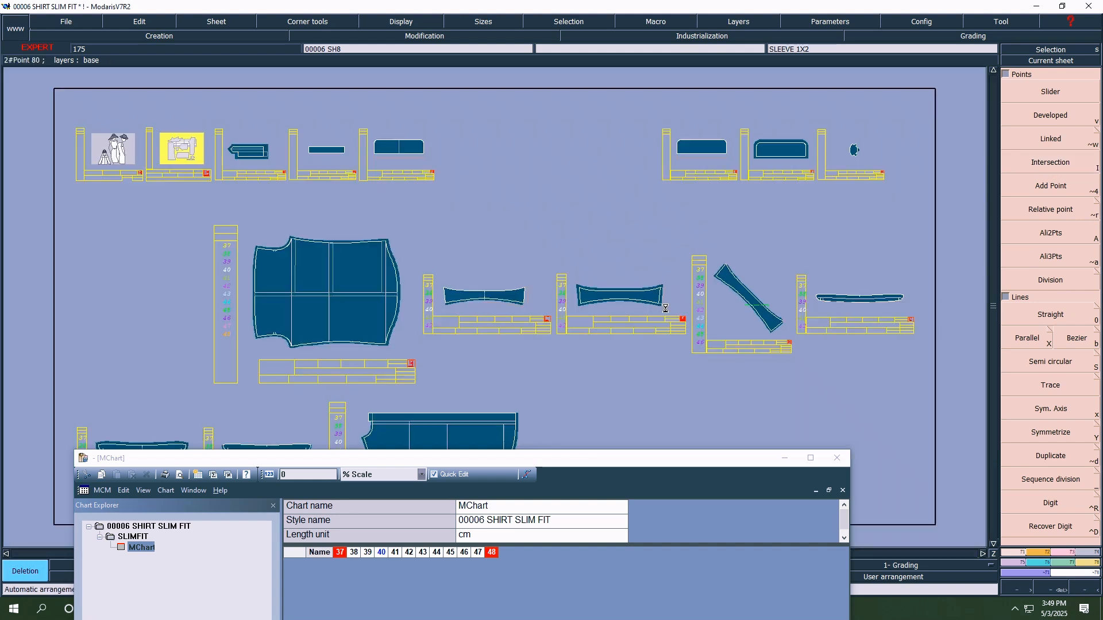
# - Open the CUFF LILING piece 00006 SHI, measure its height at the centre across the sizes, and clear the chart row
pyautogui.click(1046, 62)
pyautogui.click(720, 153)
pyautogui.press('Home')
pyautogui.press('F10')
pyautogui.press('F12')
pyautogui.press('l')
pyautogui.click(512, 182)
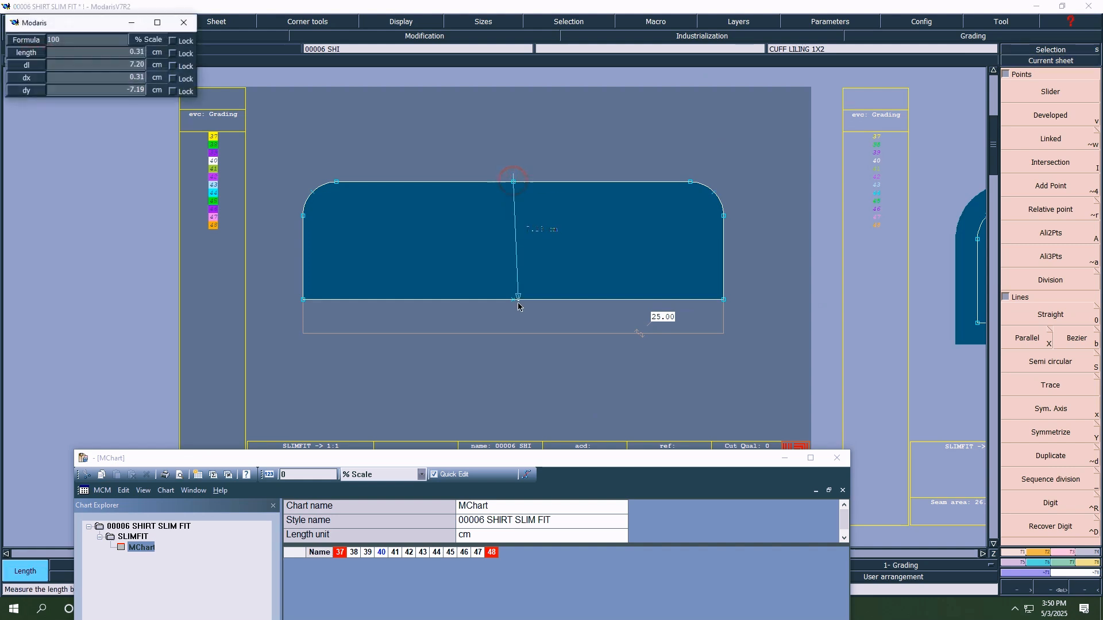
pyautogui.click(512, 300)
pyautogui.click(513, 299)
pyautogui.click(513, 182)
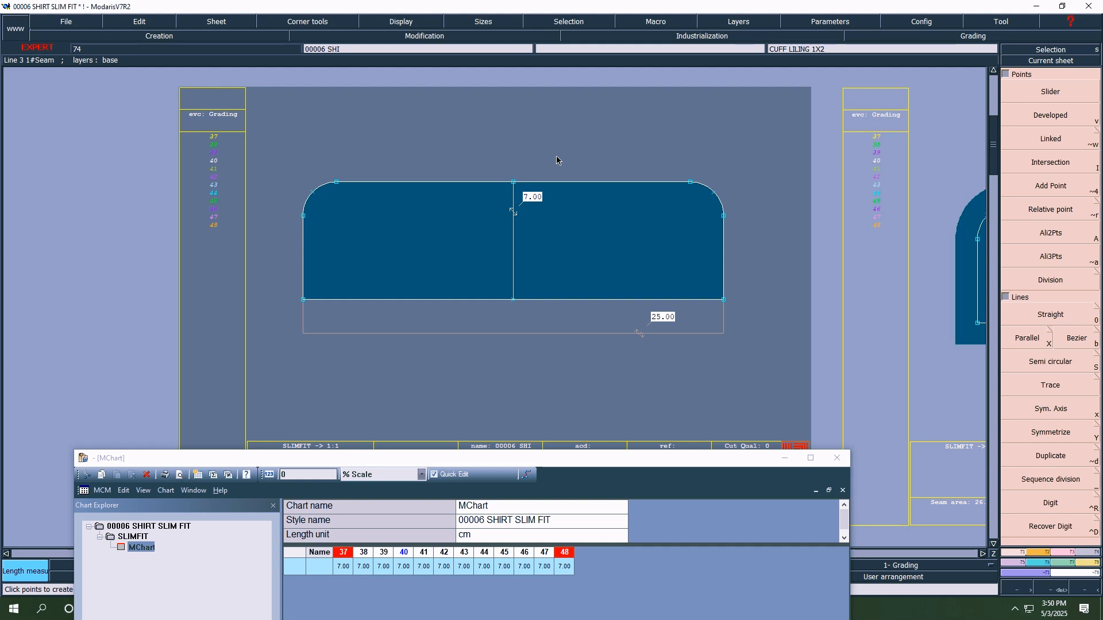
pyautogui.click(293, 570)
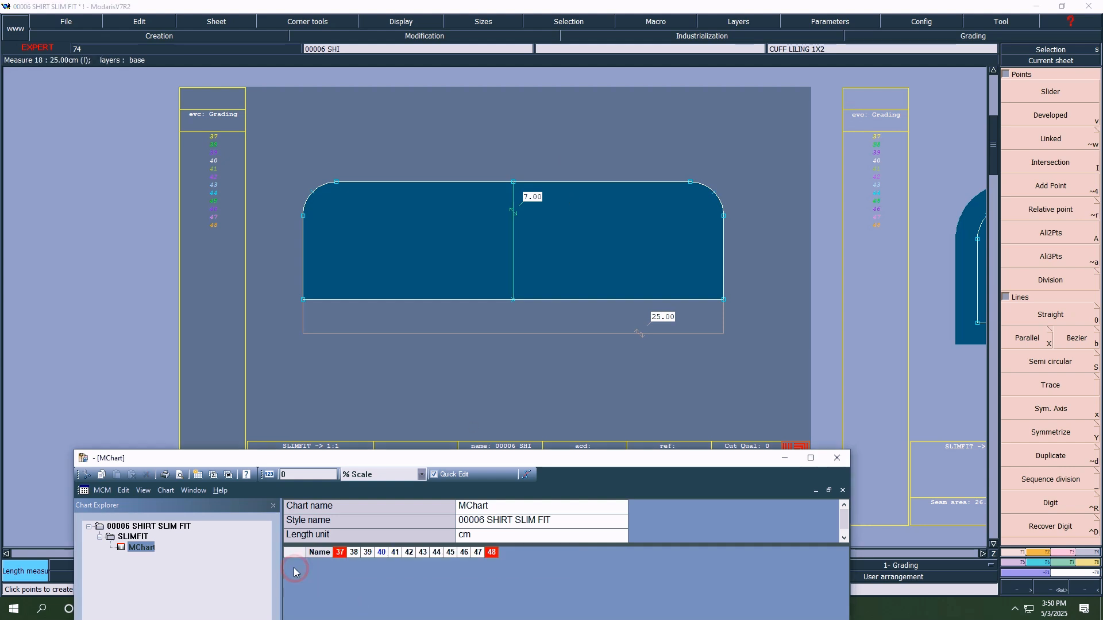
pyautogui.press('8')
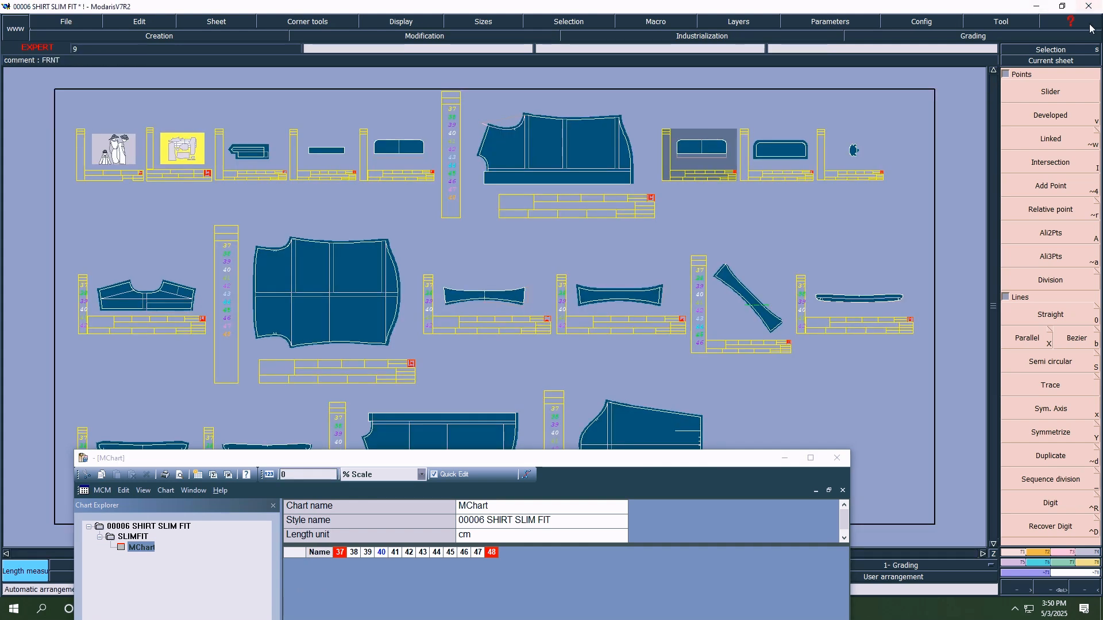
# - Open the SLEEVE piece 00006 SH8 and extend its centre line beyond the cap by 7 cm with Len.Str.Line
pyautogui.click(1074, 62)
pyautogui.click(625, 423)
pyautogui.press('Home')
pyautogui.press('F3')
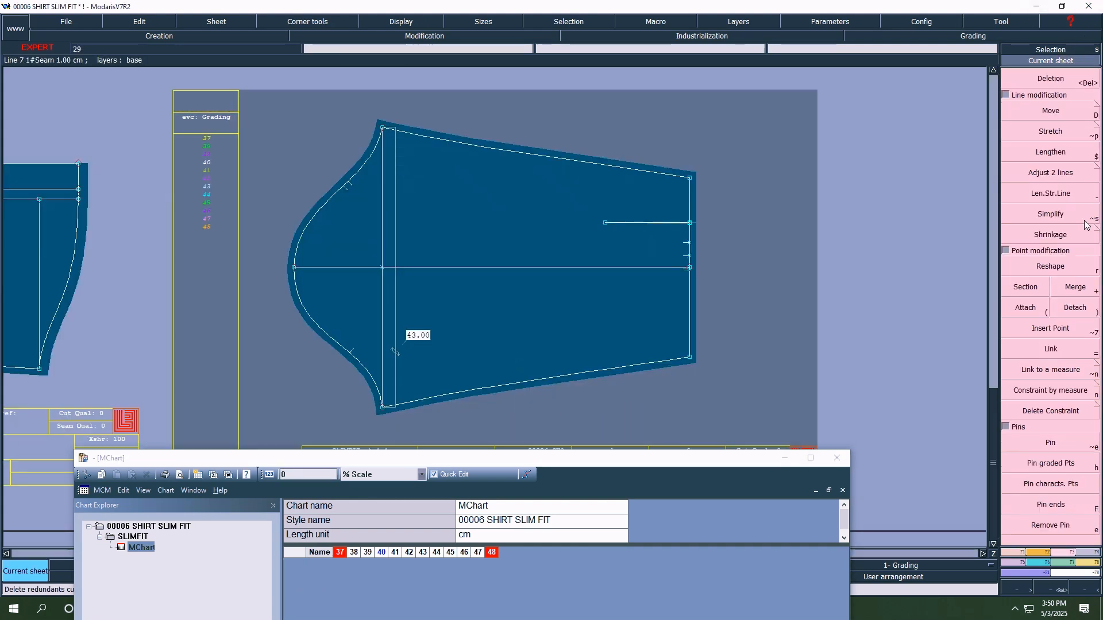
pyautogui.click(1060, 193)
pyautogui.click(351, 268)
pyautogui.write('7')
pyautogui.press('Return')
pyautogui.click(283, 340)
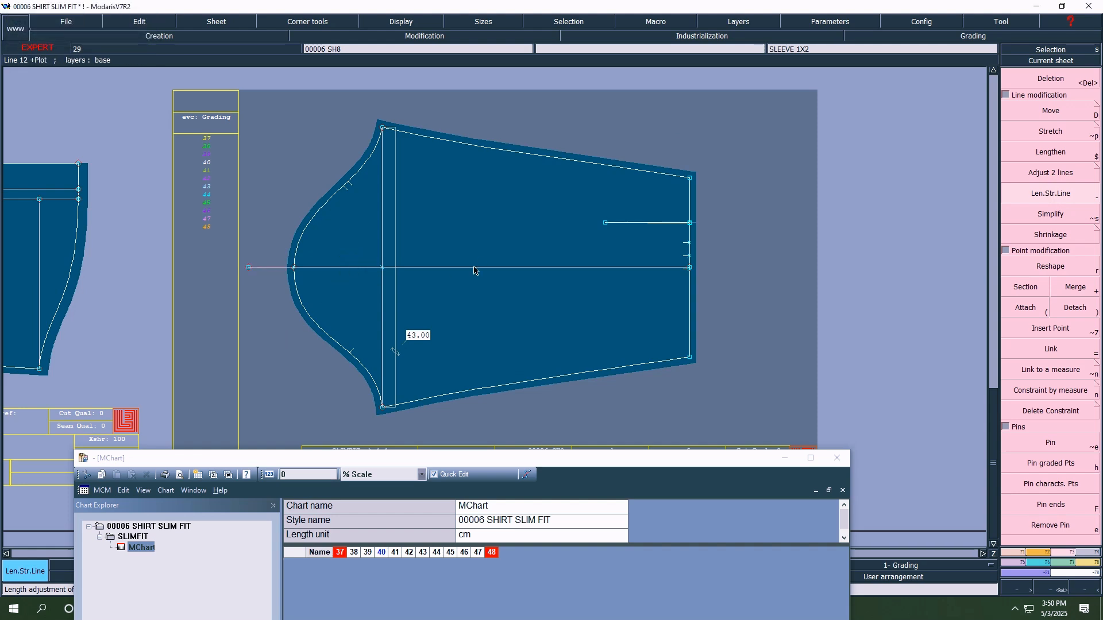
# - Measure the sleeve's extended centre line across the sizes, and clear its chart row
pyautogui.hotkey('alt', 'l')
pyautogui.click(475, 267)
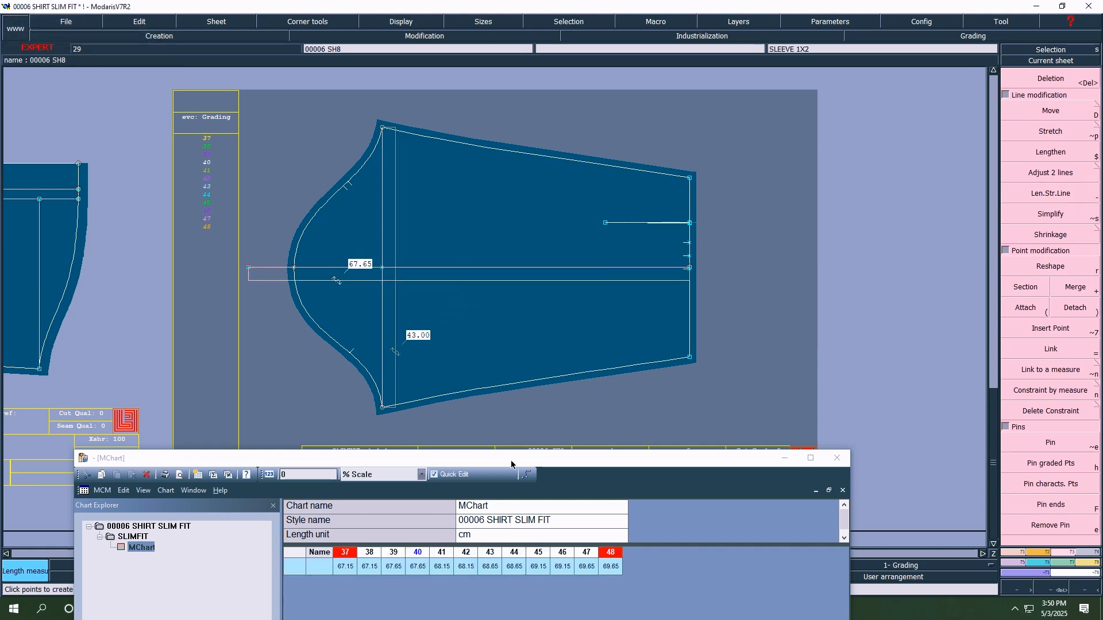
pyautogui.moveTo(521, 461); pyautogui.dragTo(576, 242)
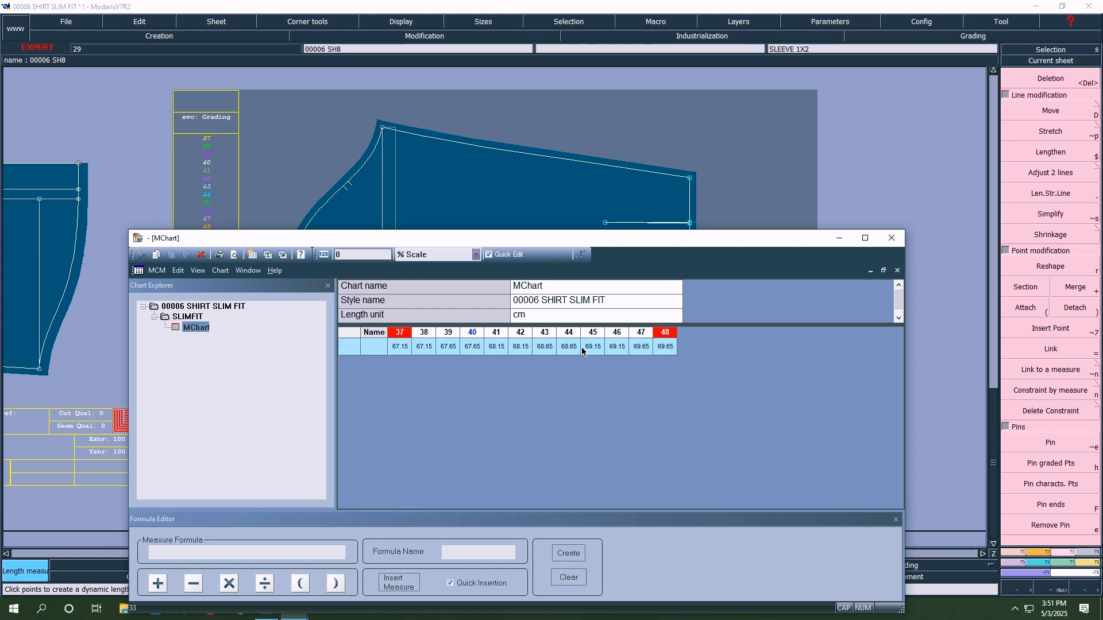
pyautogui.click(349, 346)
pyautogui.press('Delete')
pyautogui.moveTo(441, 241); pyautogui.dragTo(468, 464)
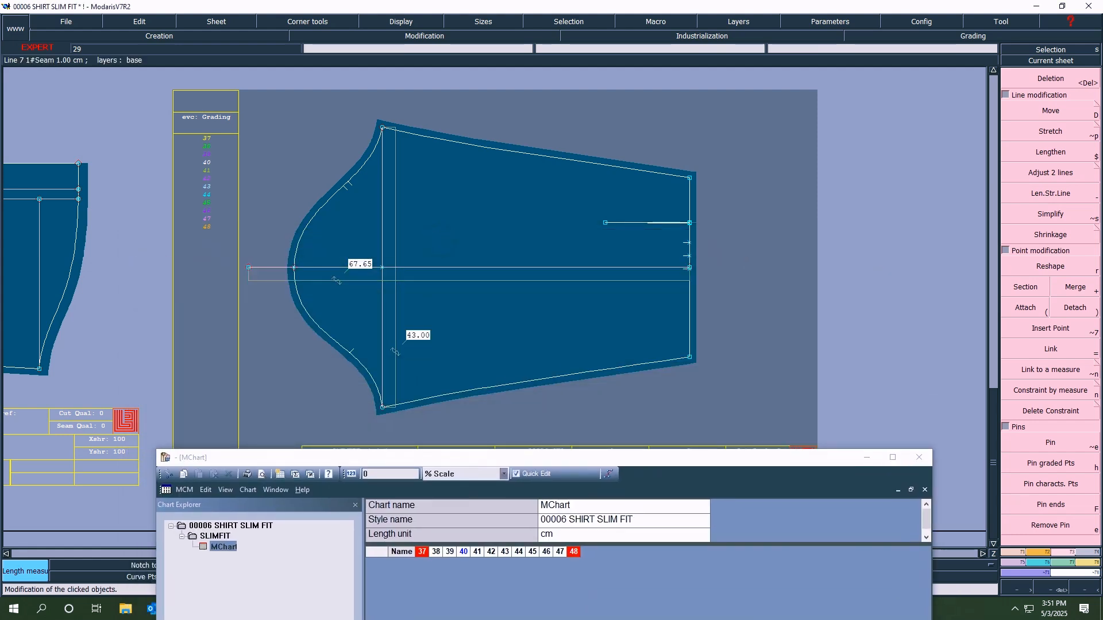
# - Trim the sleeve's centre line back to the cap curve with Adjust 2 lines, and return to the view of all the sheets
pyautogui.click(1051, 172)
pyautogui.click(316, 268)
pyautogui.click(300, 244)
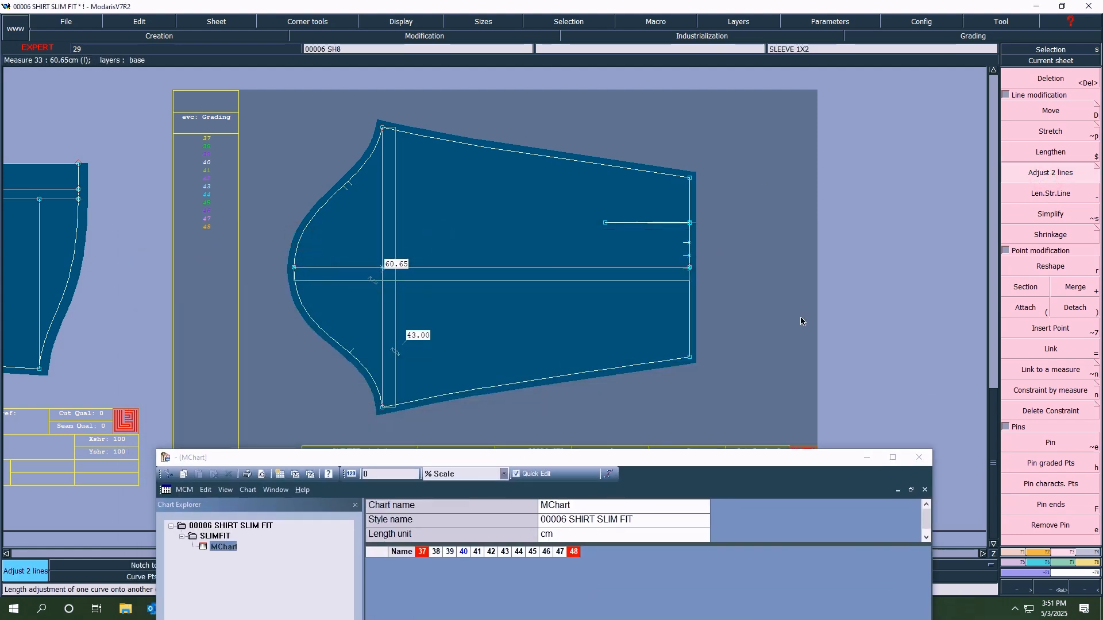
pyautogui.press('j')
# - Open the CLR FNS piece 00006 S20 and measure its height along the centre line across the sizes
pyautogui.click(1063, 61)
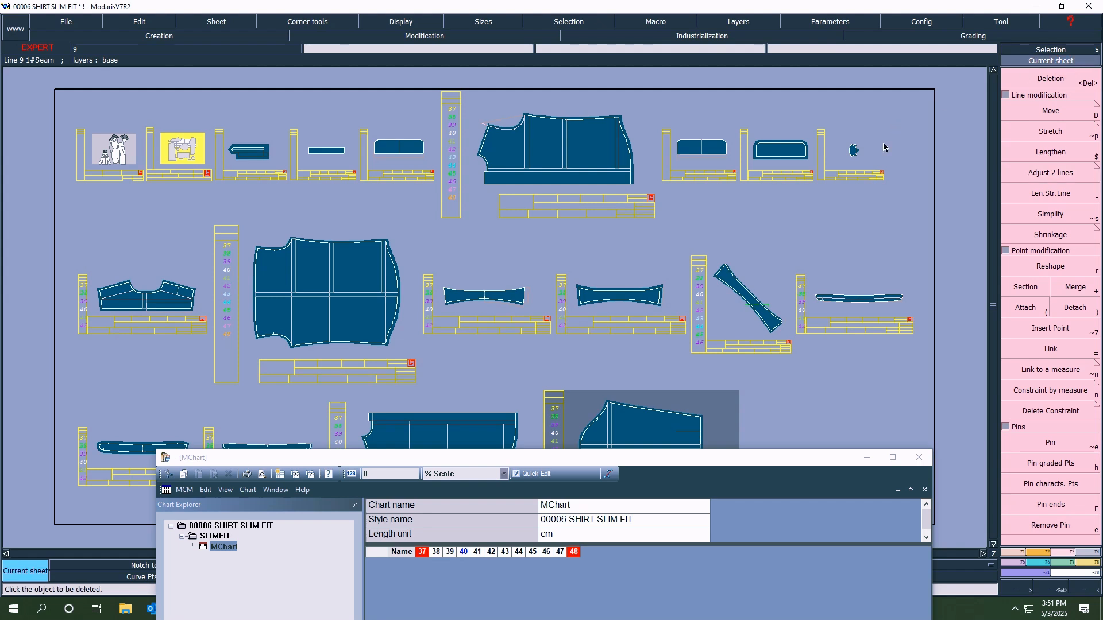
pyautogui.click(1036, 62)
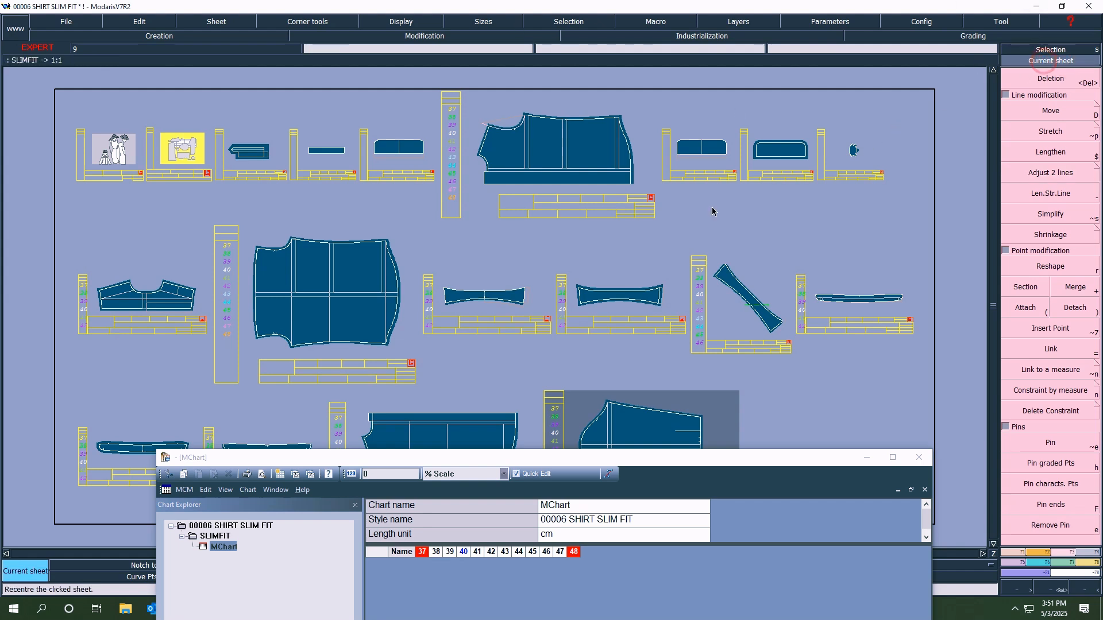
pyautogui.click(478, 303)
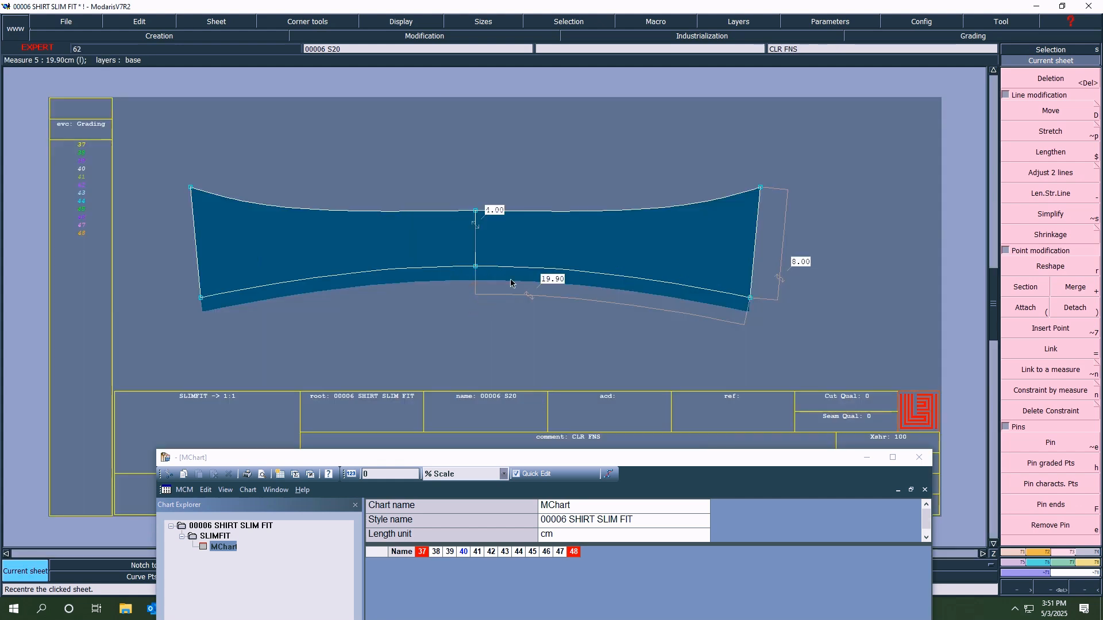
pyautogui.press('l')
pyautogui.click(475, 211)
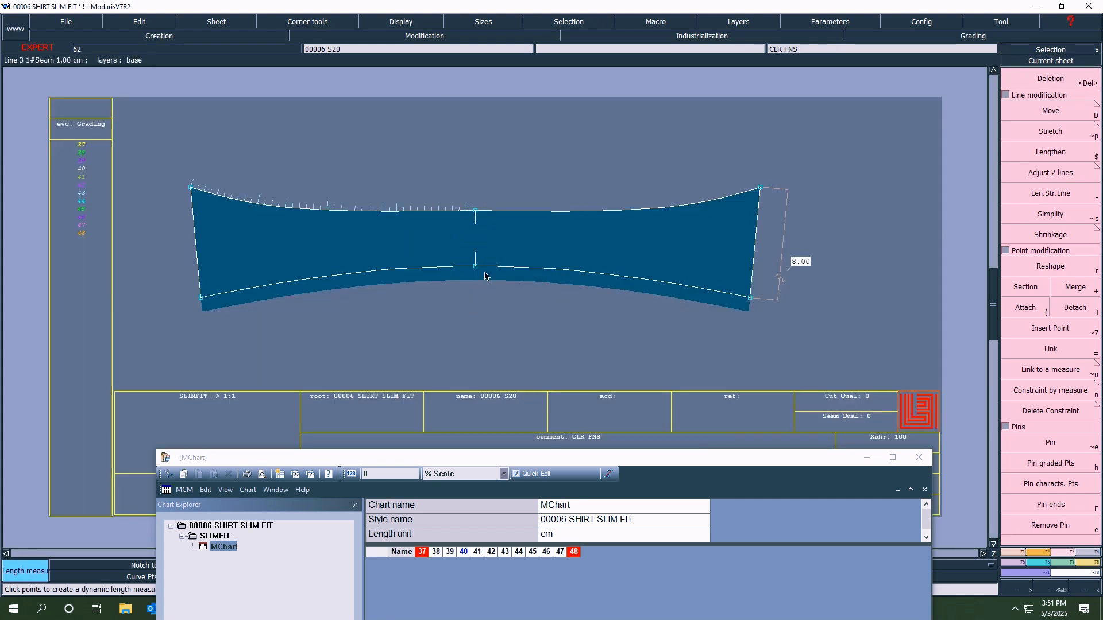
pyautogui.click(476, 267)
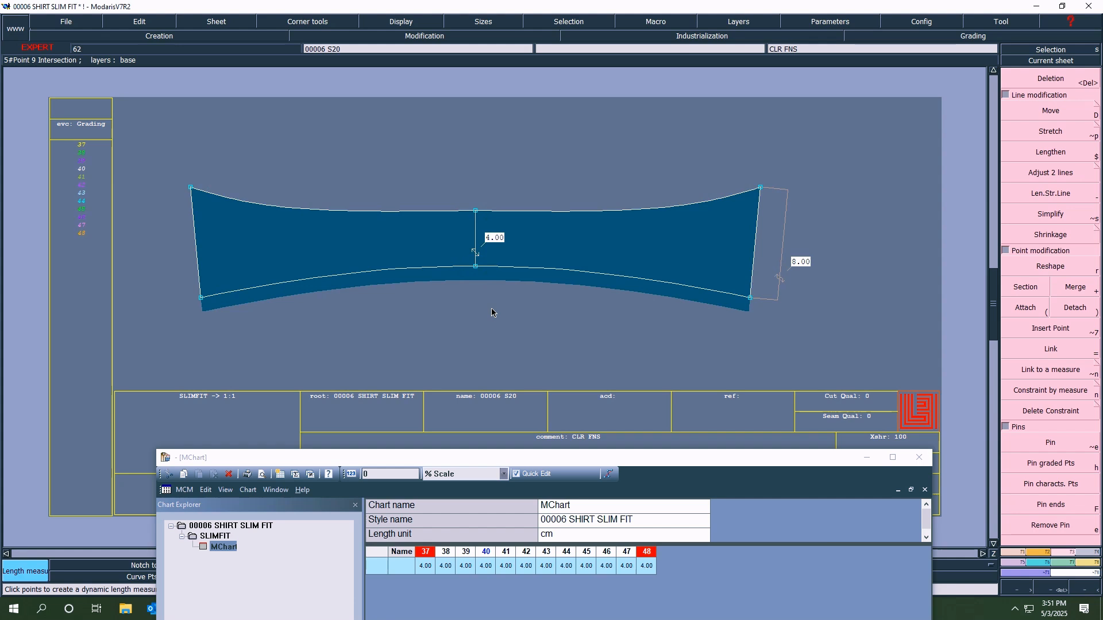
# - Add the existing measure of the CLR FNS piece's slanted end edge to the chart, and clear both chart rows
pyautogui.press('Delete')
pyautogui.press('F8')
pyautogui.click(1038, 236)
pyautogui.click(786, 219)
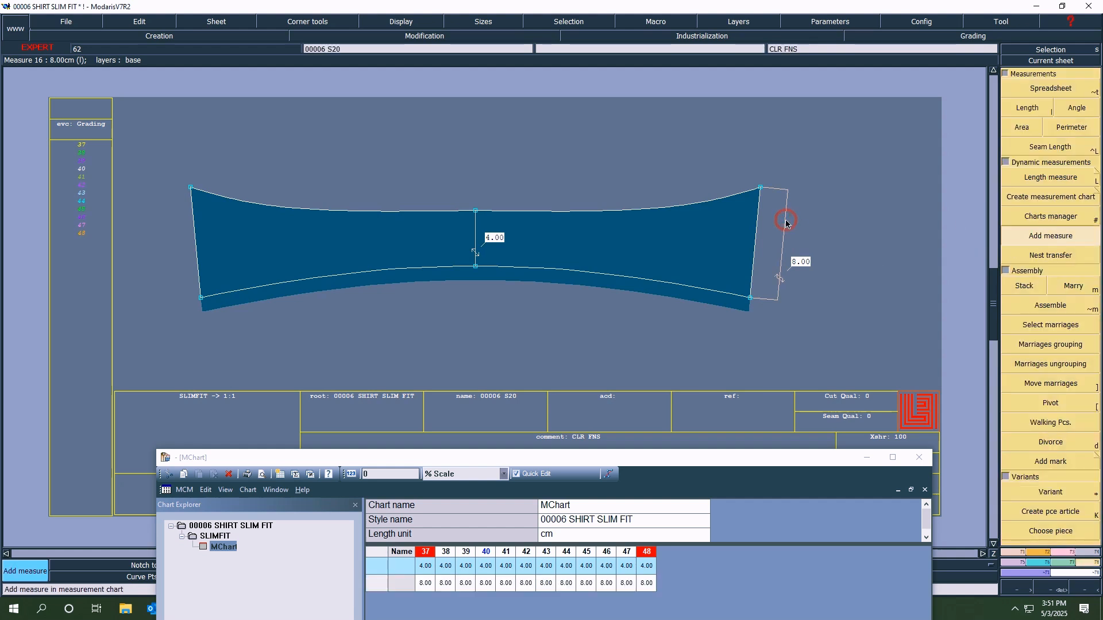
pyautogui.moveTo(602, 453); pyautogui.dragTo(616, 226)
pyautogui.press('Delete')
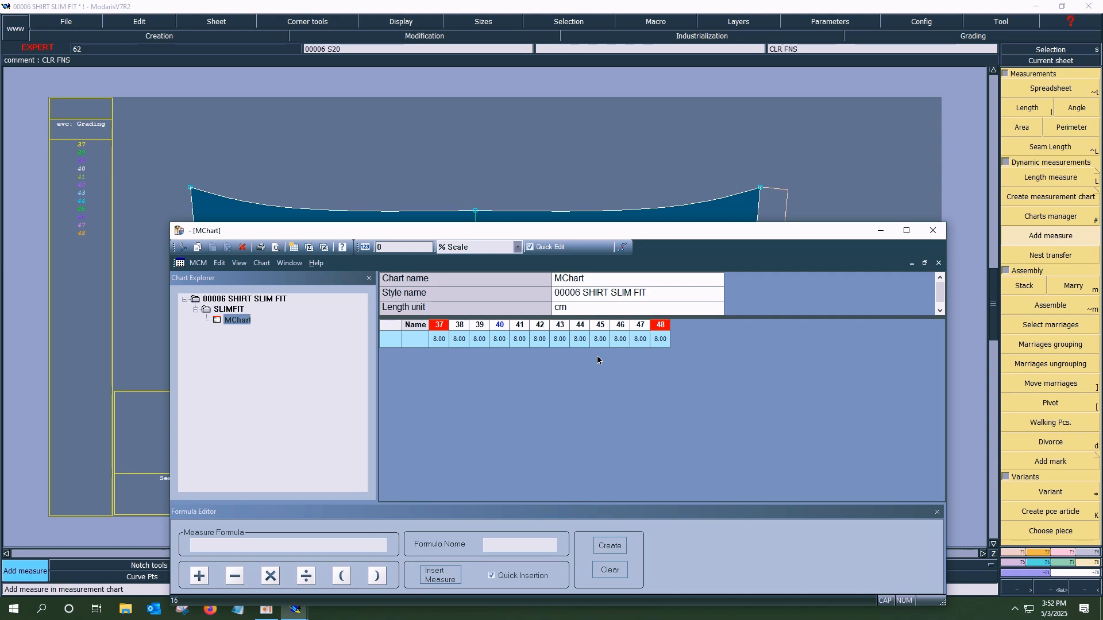
pyautogui.press('Delete')
pyautogui.moveTo(526, 232); pyautogui.dragTo(482, 448)
pyautogui.click(504, 314)
pyautogui.press('j')
# - Open the CUFF LILING piece 00006 SHI and delete its centre height measure
pyautogui.click(1063, 61)
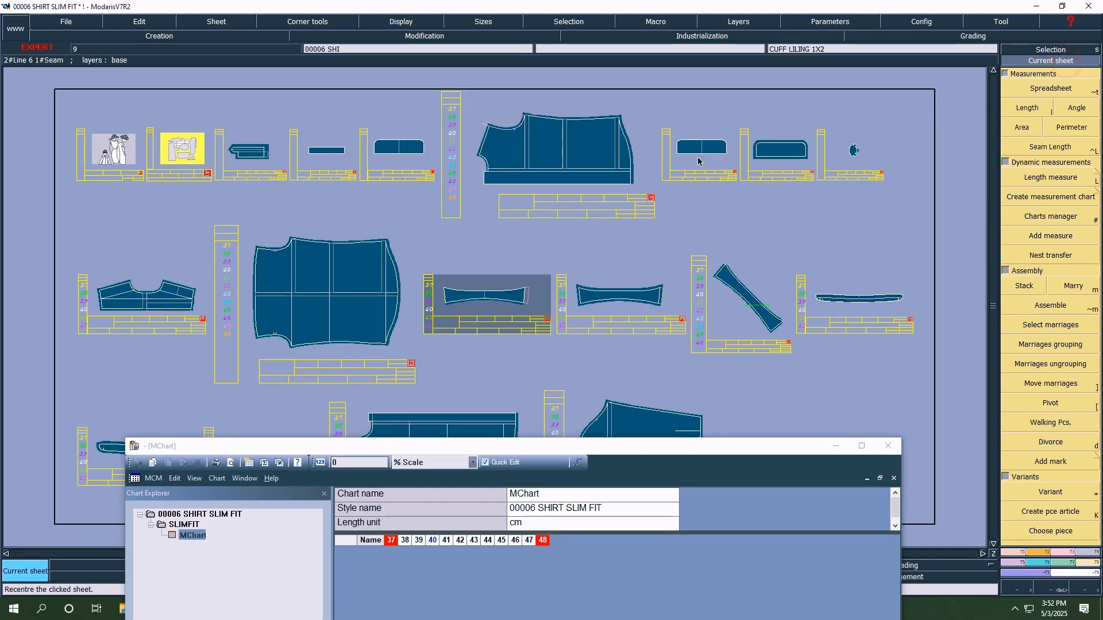
pyautogui.click(683, 159)
pyautogui.press('Delete')
pyautogui.click(512, 248)
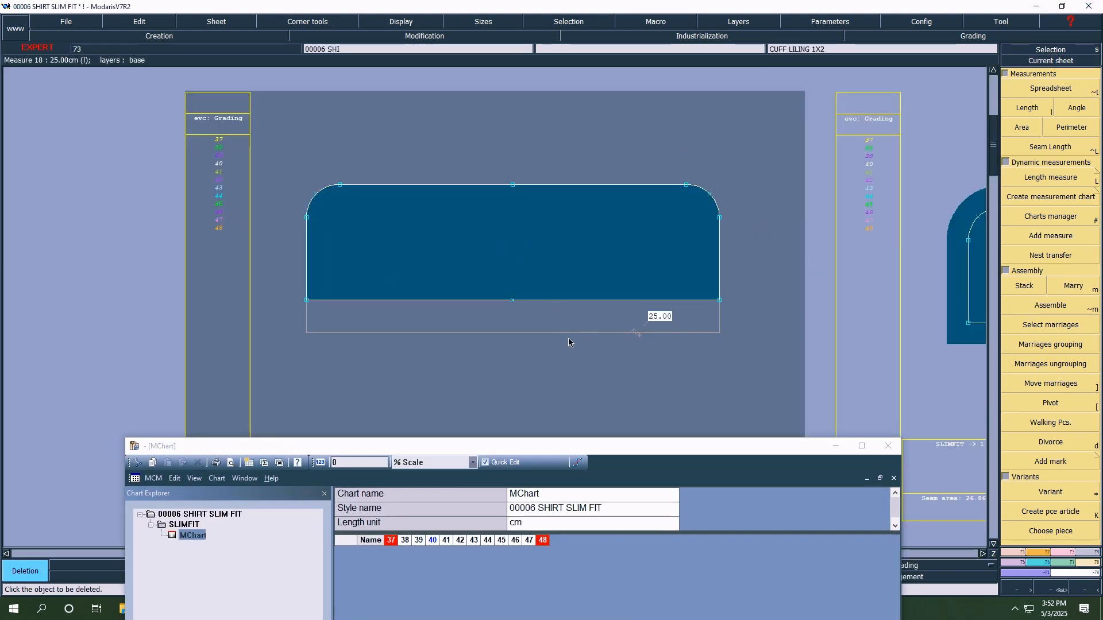
# - Add the existing measure of the cuff lining's long straight edge to the chart, and clear its row
pyautogui.click(1050, 236)
pyautogui.click(585, 334)
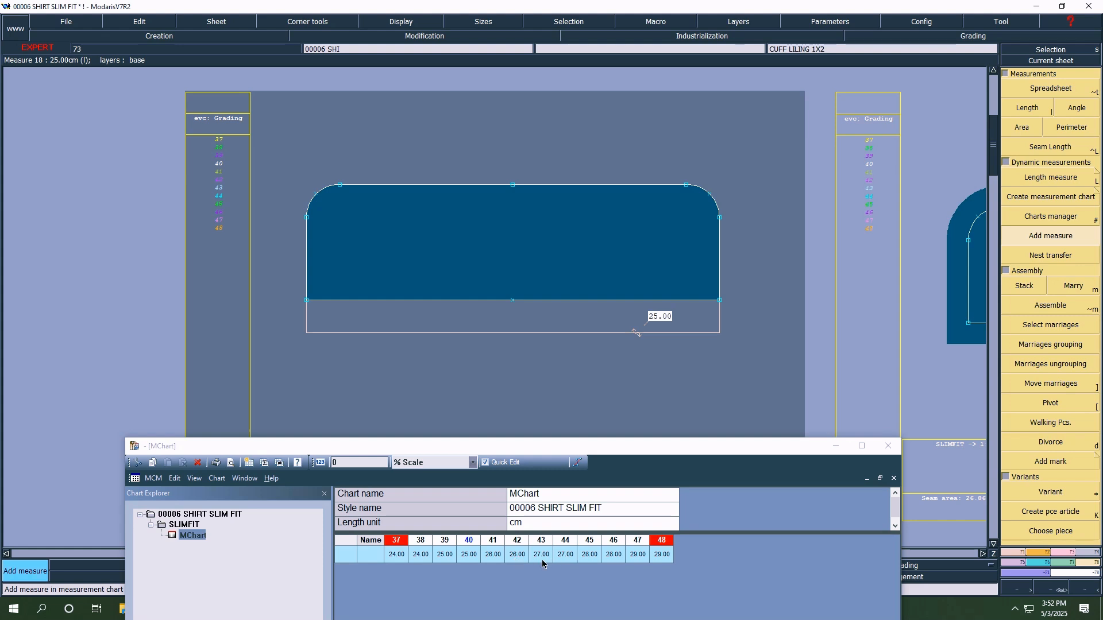
pyautogui.click(347, 555)
pyautogui.press('Delete')
pyautogui.press('j')
# - Open the pointed placket piece, transfer its full size nest, and add the existing 13 cm length measure to the chart
pyautogui.click(1050, 61)
pyautogui.click(253, 164)
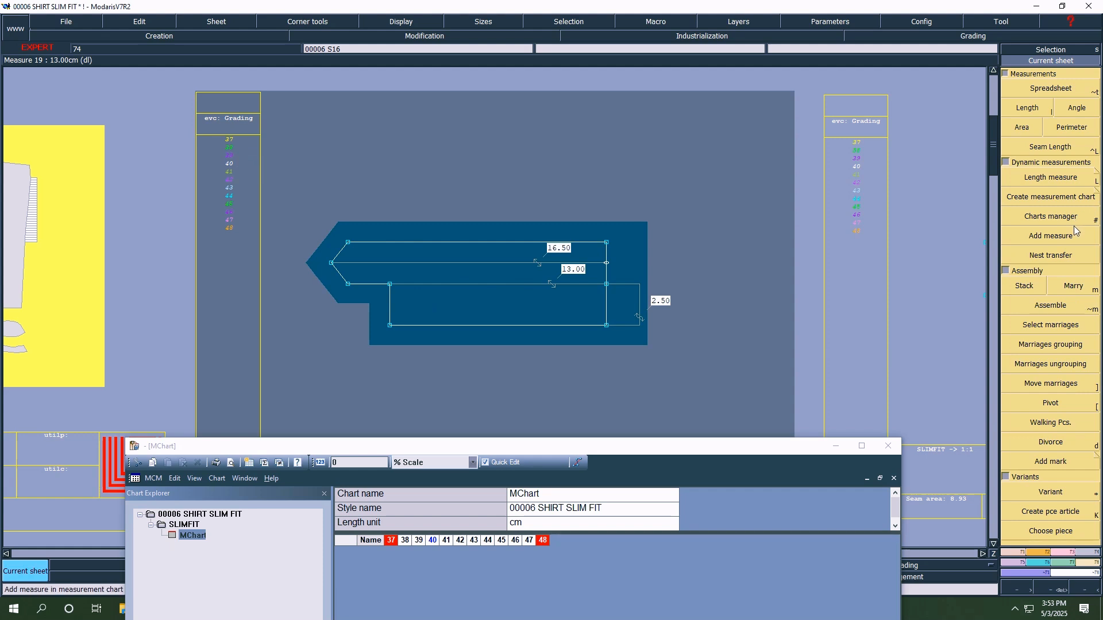
pyautogui.click(1059, 258)
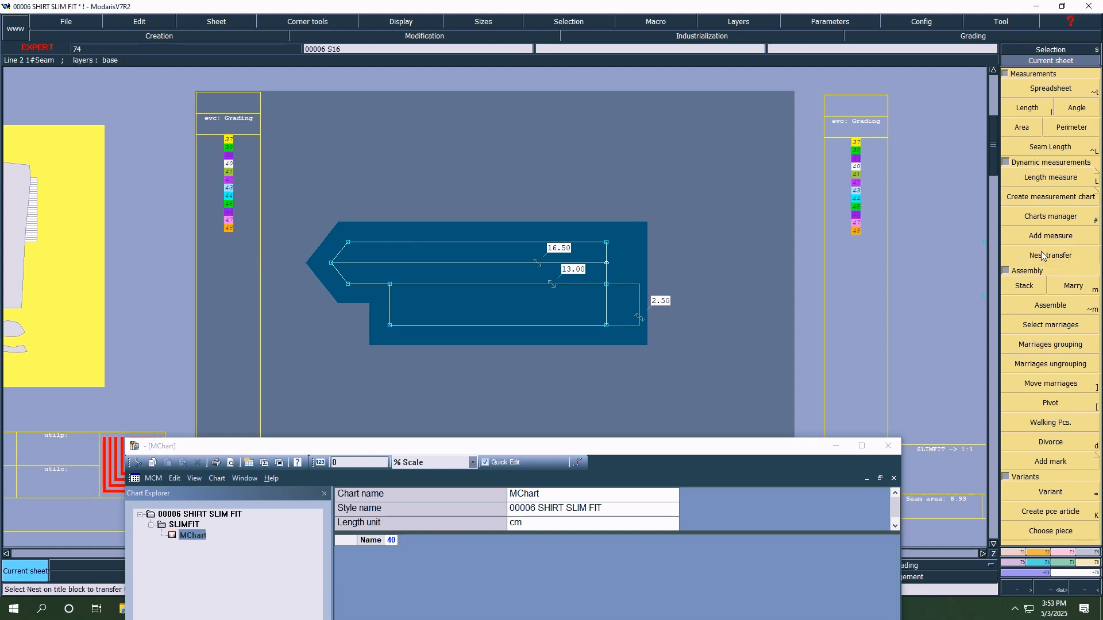
pyautogui.click(1050, 235)
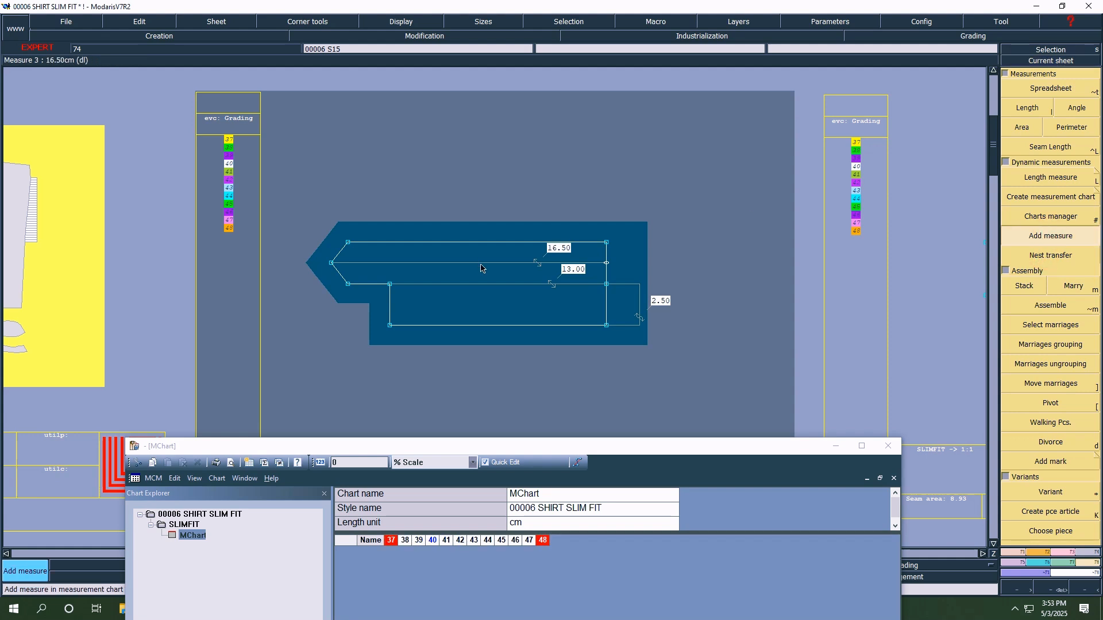
pyautogui.click(551, 285)
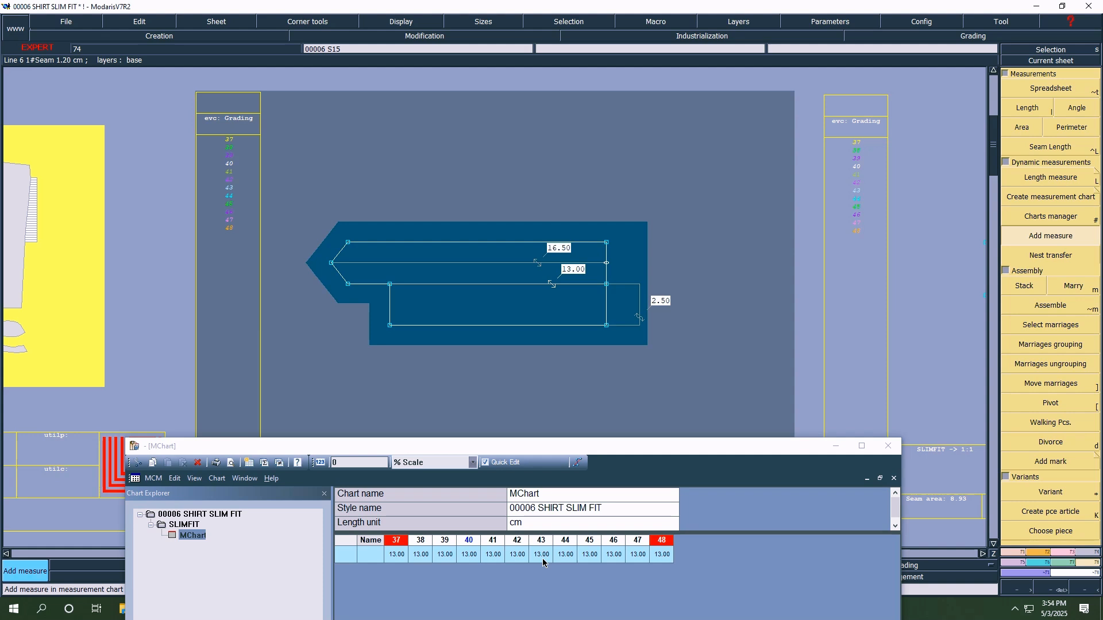
# - Delete the width measure and both length measures from the pointed placket piece
pyautogui.press('Delete')
pyautogui.click(624, 302)
pyautogui.click(553, 261)
pyautogui.click(554, 265)
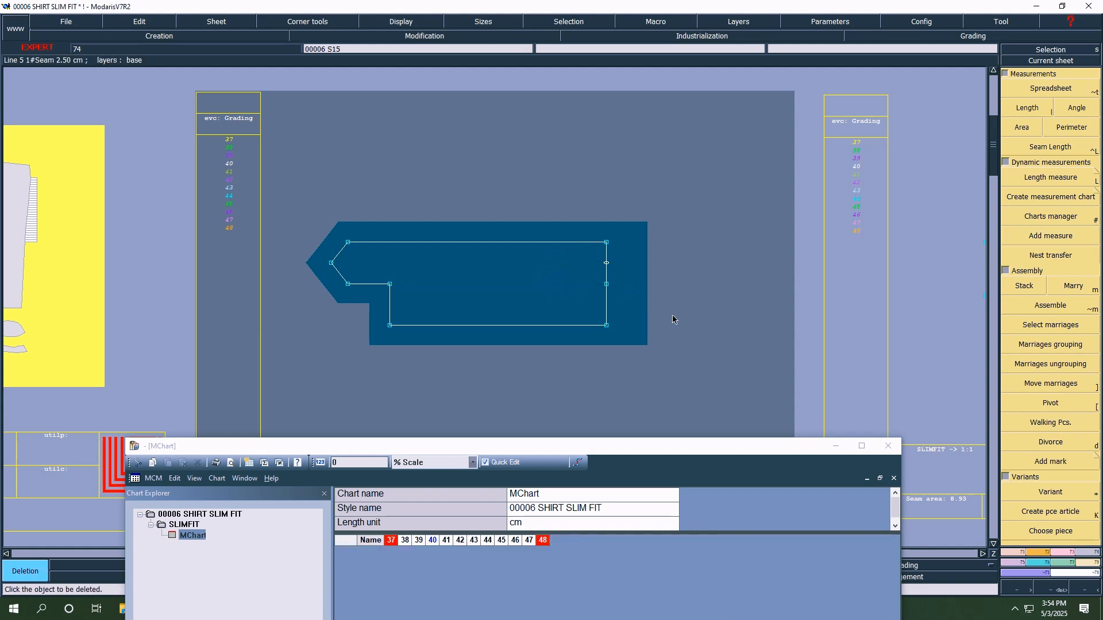
# - Open the FRNT piece 00006 S23 and delete the straight measure across its armhole
pyautogui.moveTo(514, 448); pyautogui.dragTo(510, 557)
pyautogui.press('8')
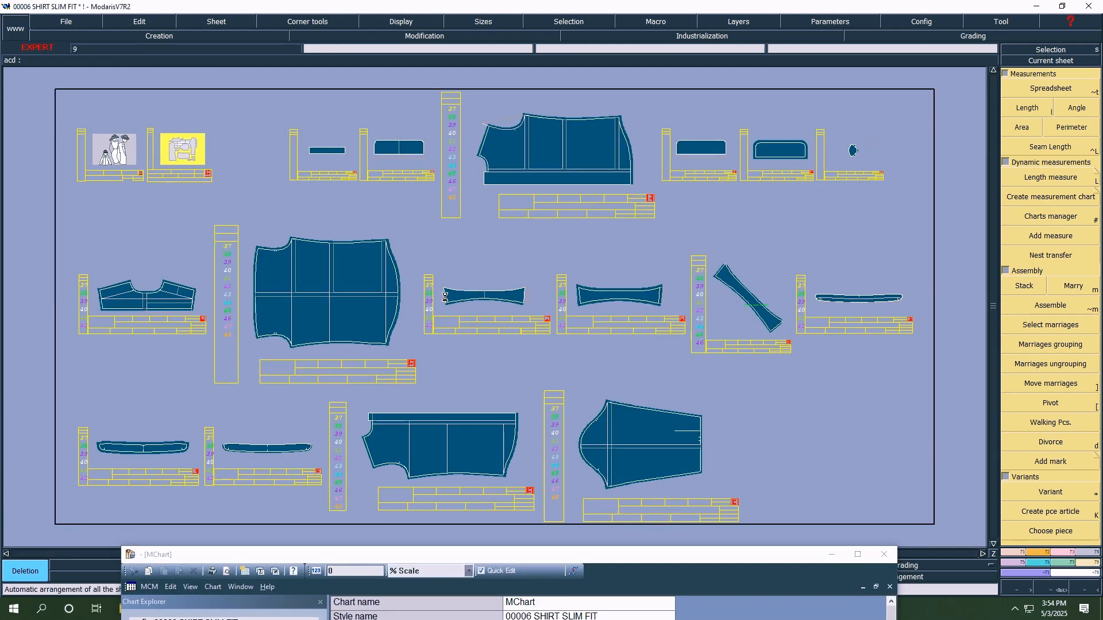
pyautogui.click(1051, 61)
pyautogui.click(458, 194)
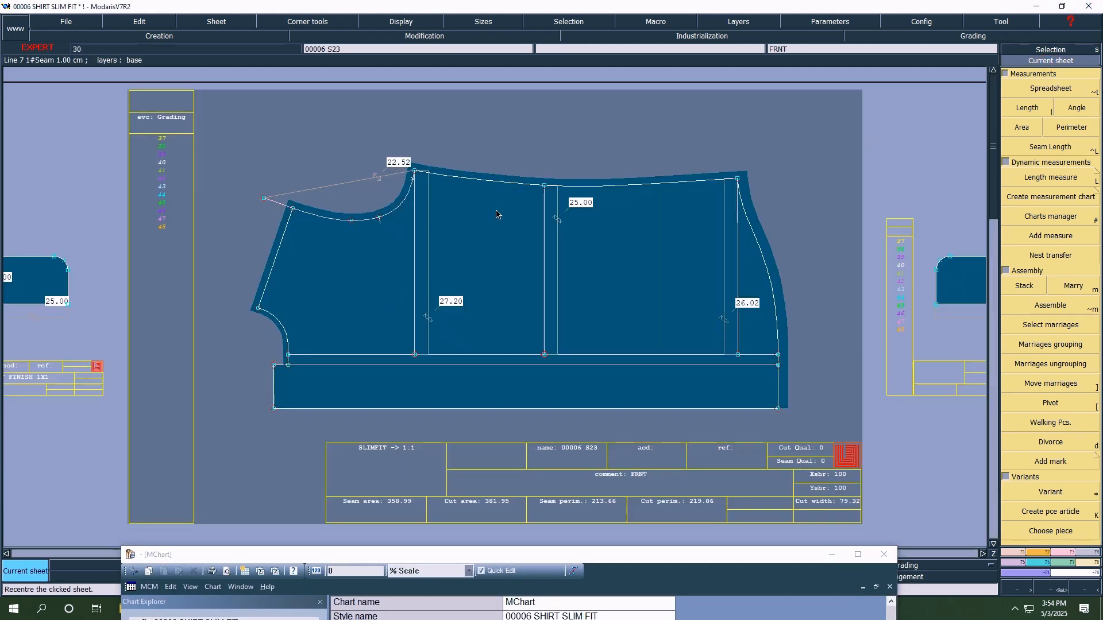
pyautogui.press('F3')
pyautogui.click(1030, 173)
pyautogui.click(292, 219)
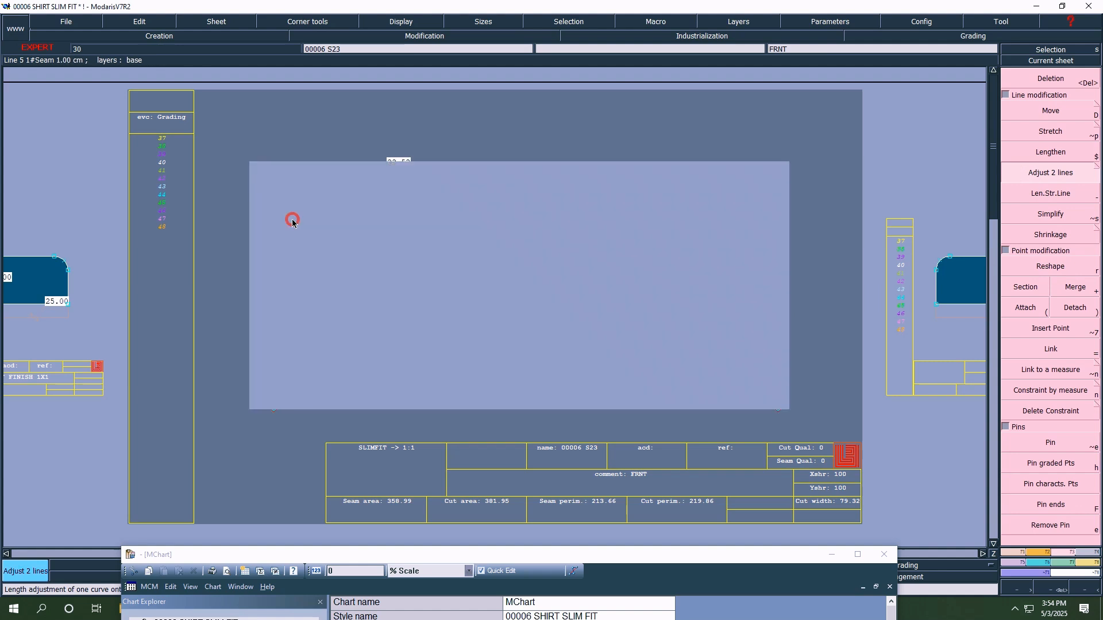
pyautogui.press('Delete')
pyautogui.click(348, 179)
# - Measure the front neckline curve from the shoulder point to the front edge across the sizes
pyautogui.press('F8')
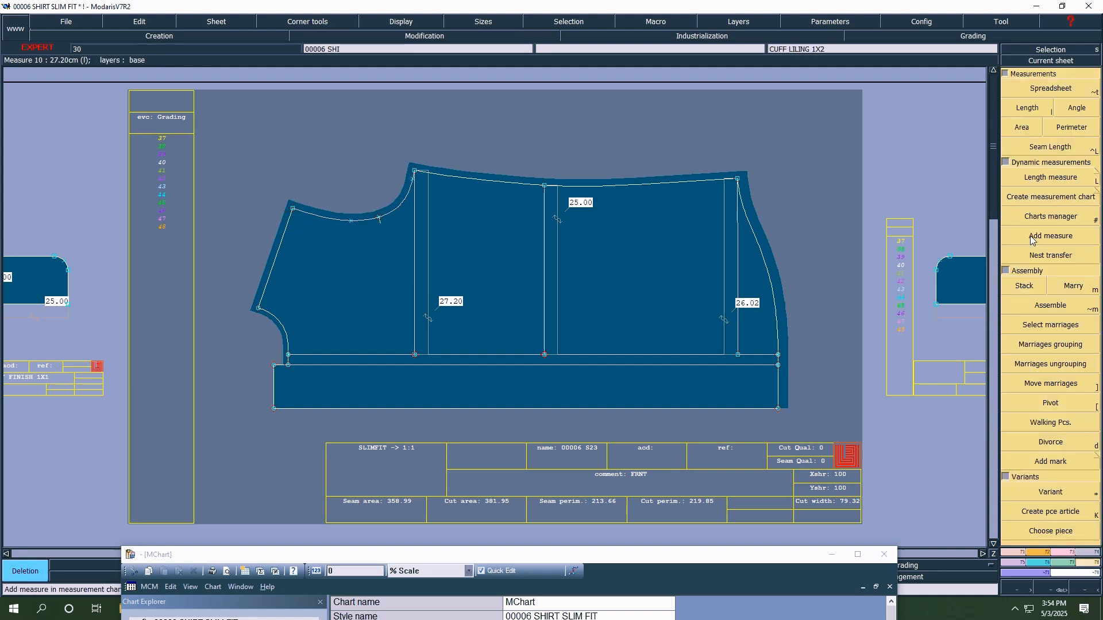
pyautogui.click(1057, 252)
pyautogui.hotkey('shift', 'l')
pyautogui.click(288, 343)
pyautogui.moveTo(499, 554); pyautogui.dragTo(496, 425)
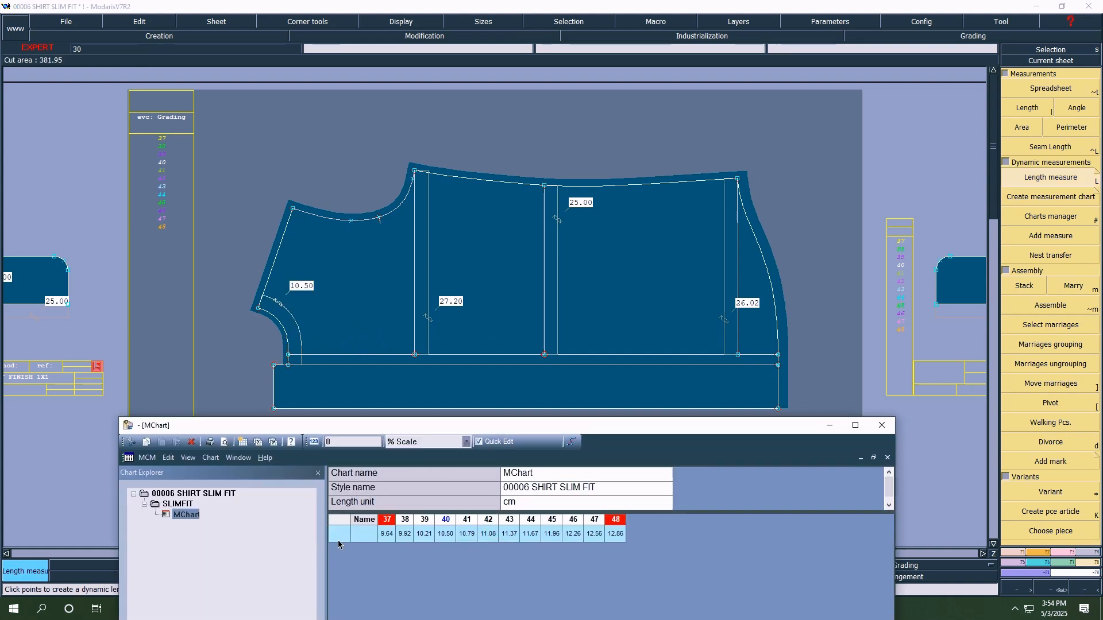
# - Show all the sheets and open the YOKE 1X2 piece 00006 S24
pyautogui.click(675, 112)
pyautogui.press('j')
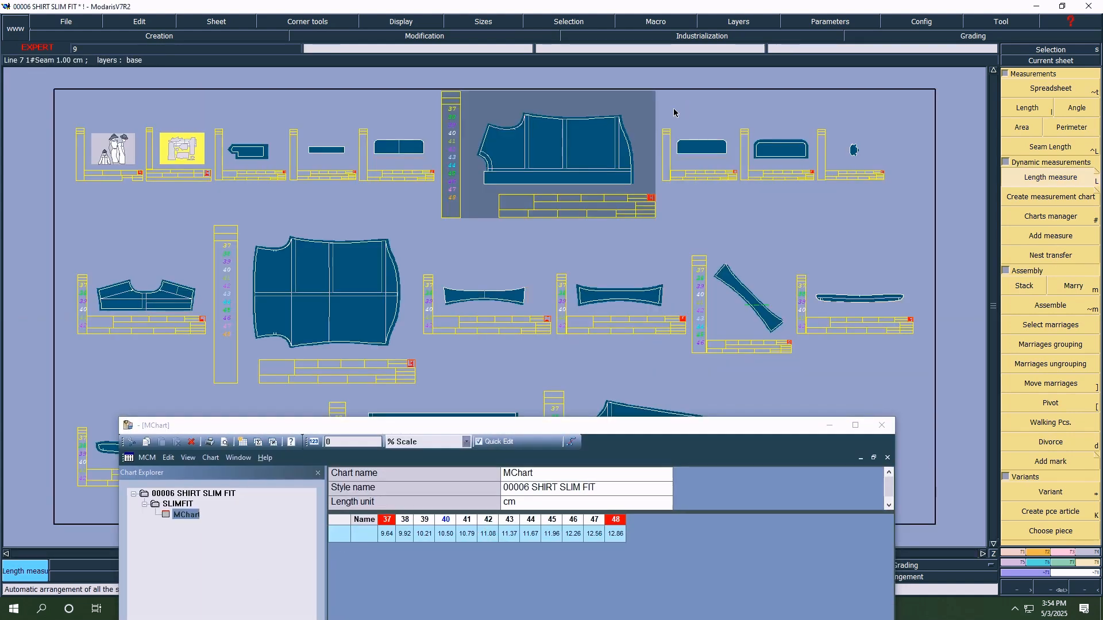
pyautogui.click(1057, 60)
pyautogui.click(167, 301)
pyautogui.press('Delete')
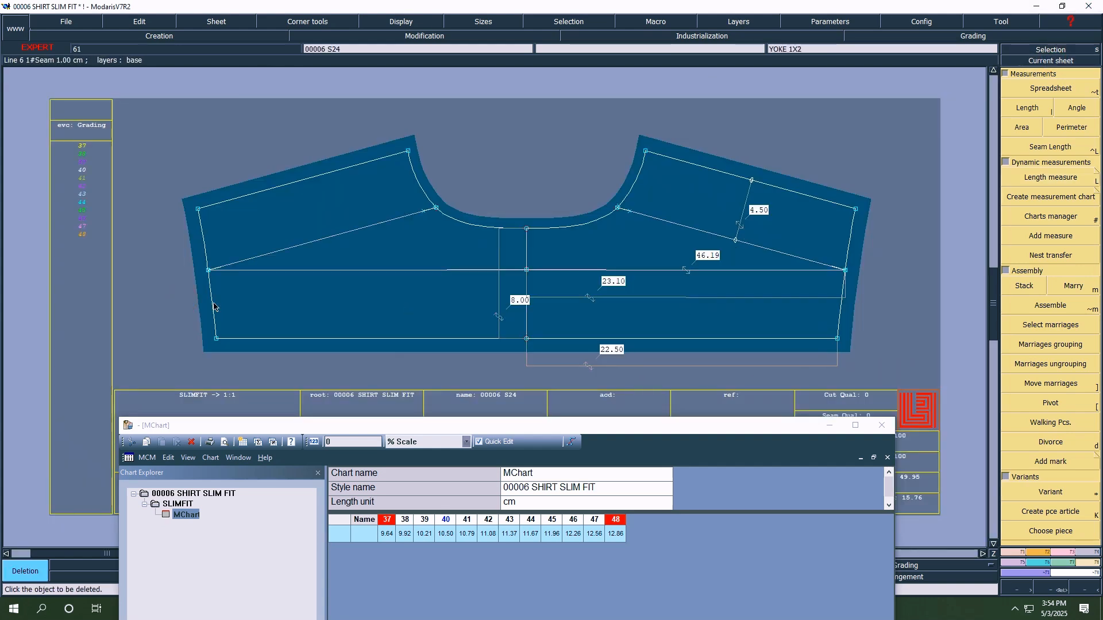
pyautogui.hotkey('shift', 'l')
pyautogui.click(212, 302)
pyautogui.click(147, 305)
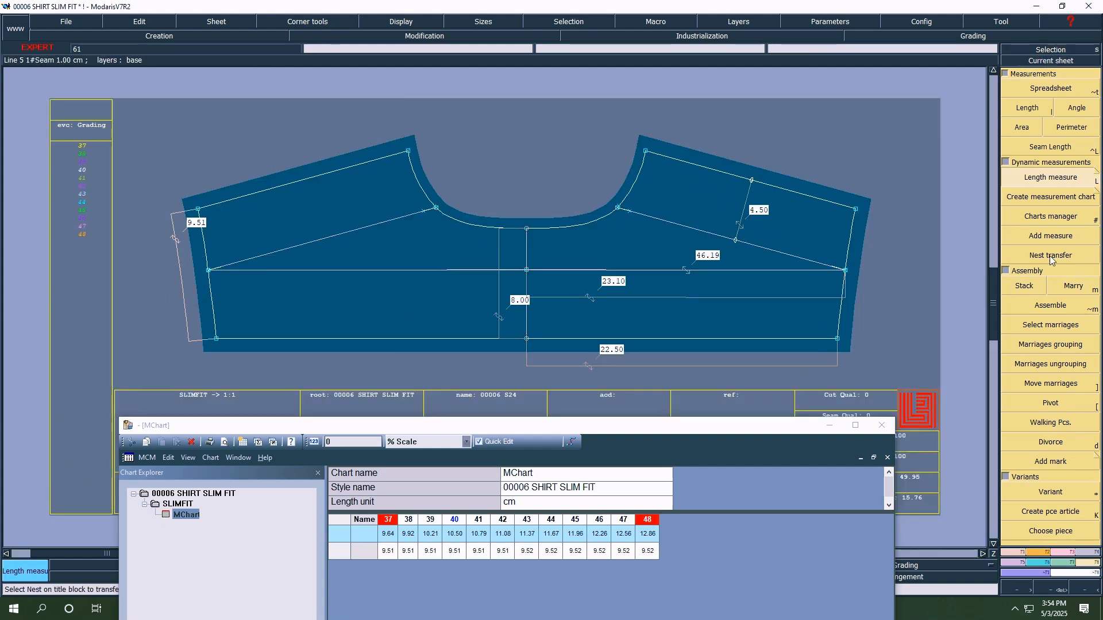
pyautogui.moveTo(479, 426); pyautogui.dragTo(485, 320)
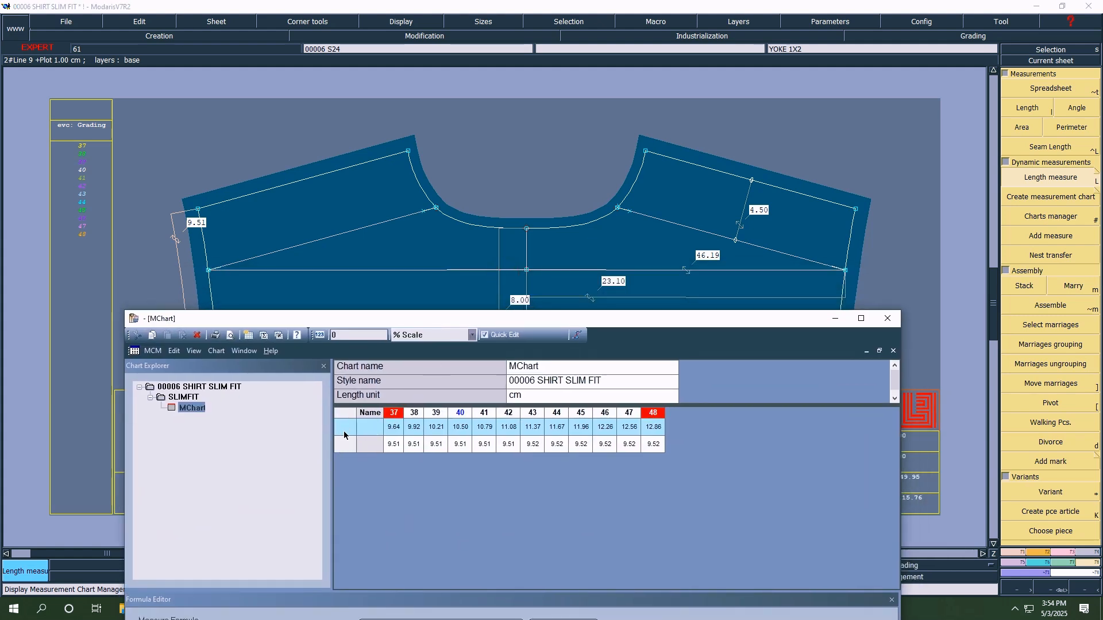
pyautogui.click(179, 260)
pyautogui.click(179, 264)
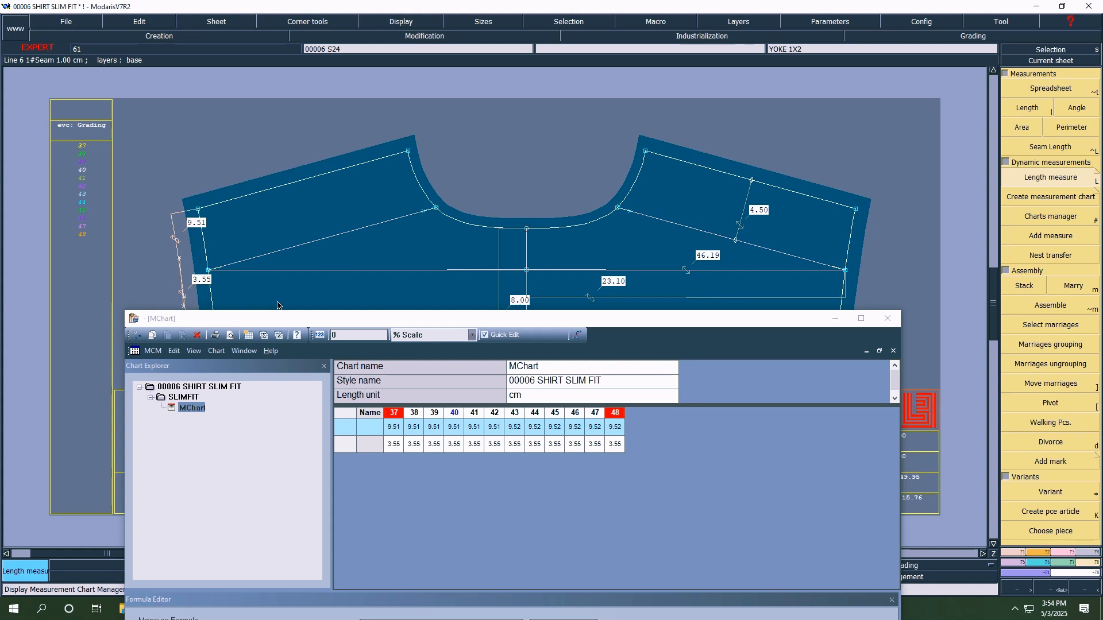
pyautogui.hotkey('ctrl', 'z')
pyautogui.hotkey('ctrl', 'z')
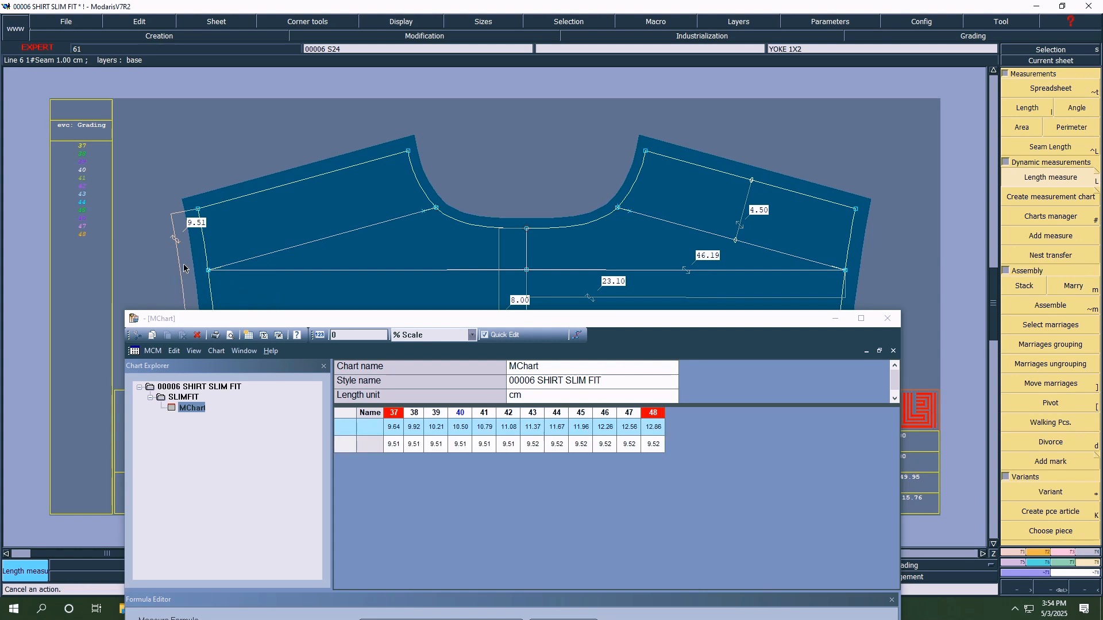
pyautogui.press('Delete')
pyautogui.click(179, 262)
pyautogui.moveTo(515, 318); pyautogui.dragTo(500, 396)
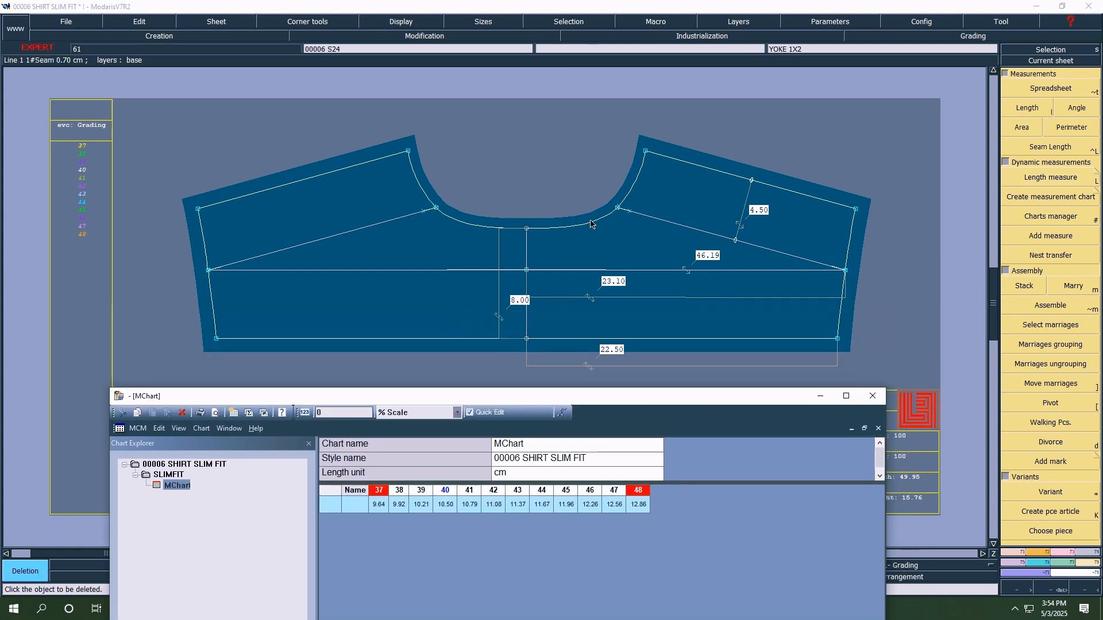
# - Measure half of the yoke's neckline curve, from the centre line to the shoulder point, across the sizes
pyautogui.click(590, 224)
pyautogui.click(560, 369)
pyautogui.press('l')
pyautogui.click(594, 225)
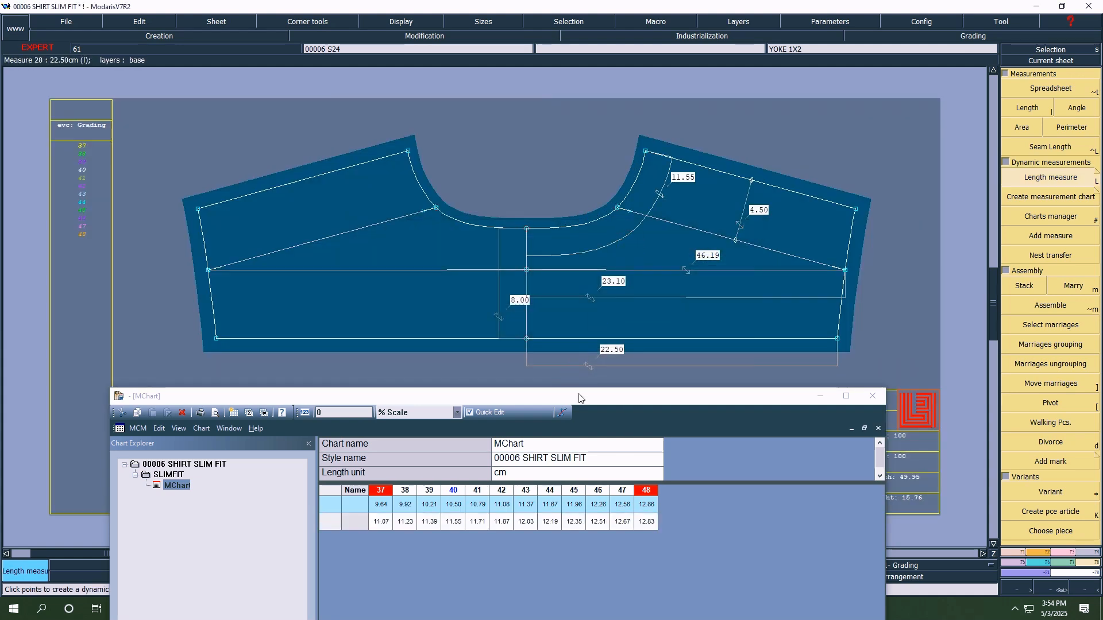
# - Create a formula adding the front and yoke neckline rows, and delete the two source rows from the chart
pyautogui.moveTo(587, 401); pyautogui.dragTo(631, 255)
pyautogui.click(374, 358)
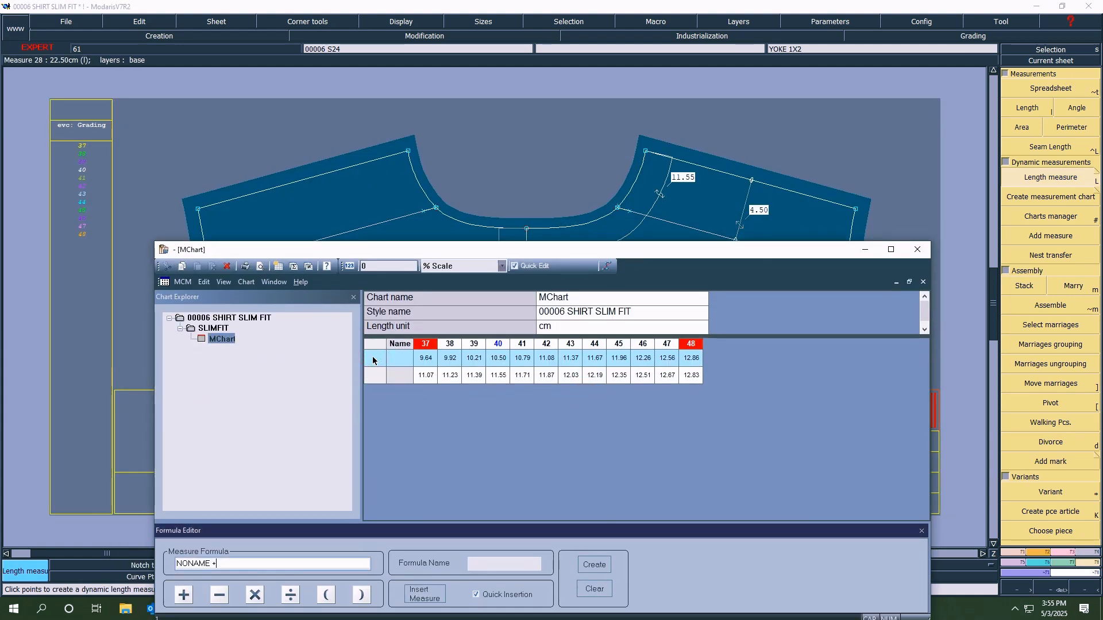
pyautogui.click(374, 375)
pyautogui.press('Return')
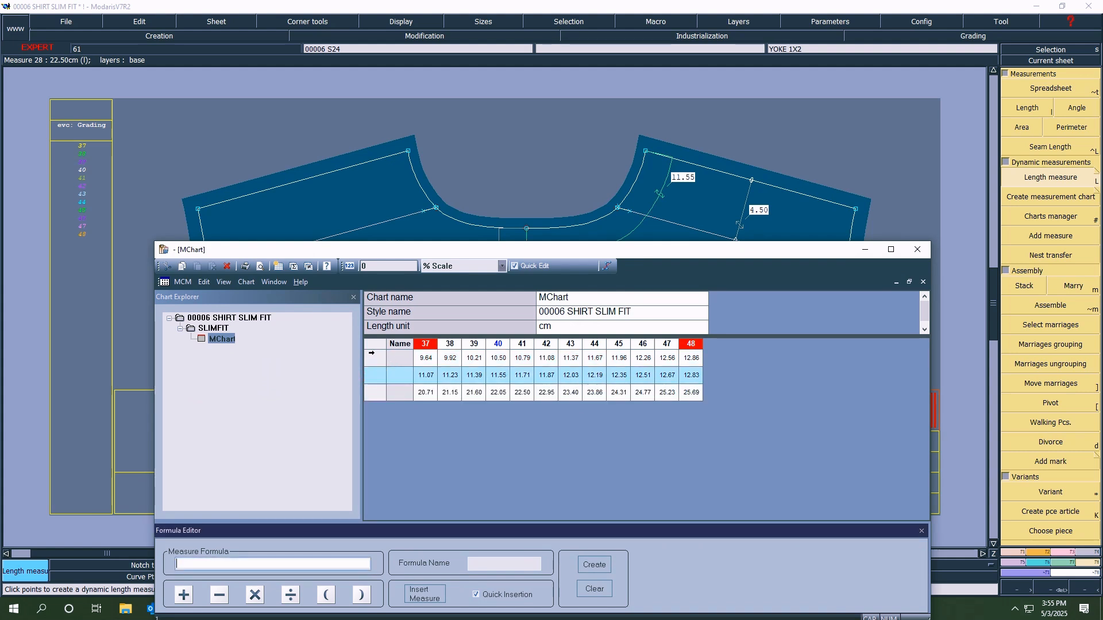
pyautogui.press('Delete')
pyautogui.moveTo(546, 251); pyautogui.dragTo(483, 426)
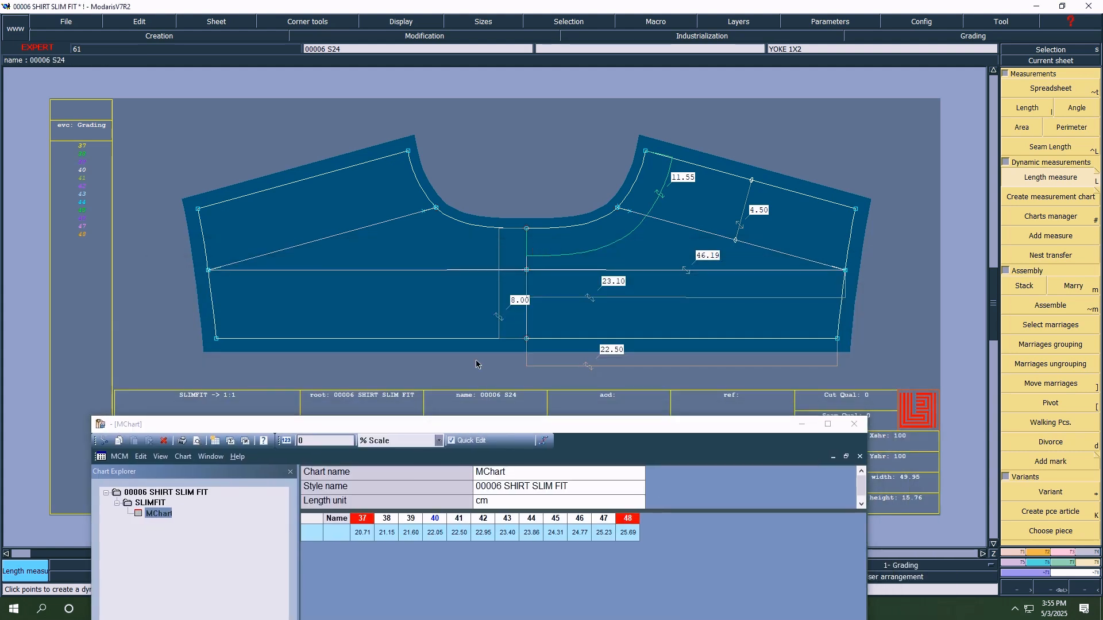
# - Open the BAND FINISH 1X1 piece 00006 SH4 and measure half of its upper edge, from the centre to the end
pyautogui.press('8')
pyautogui.click(1063, 62)
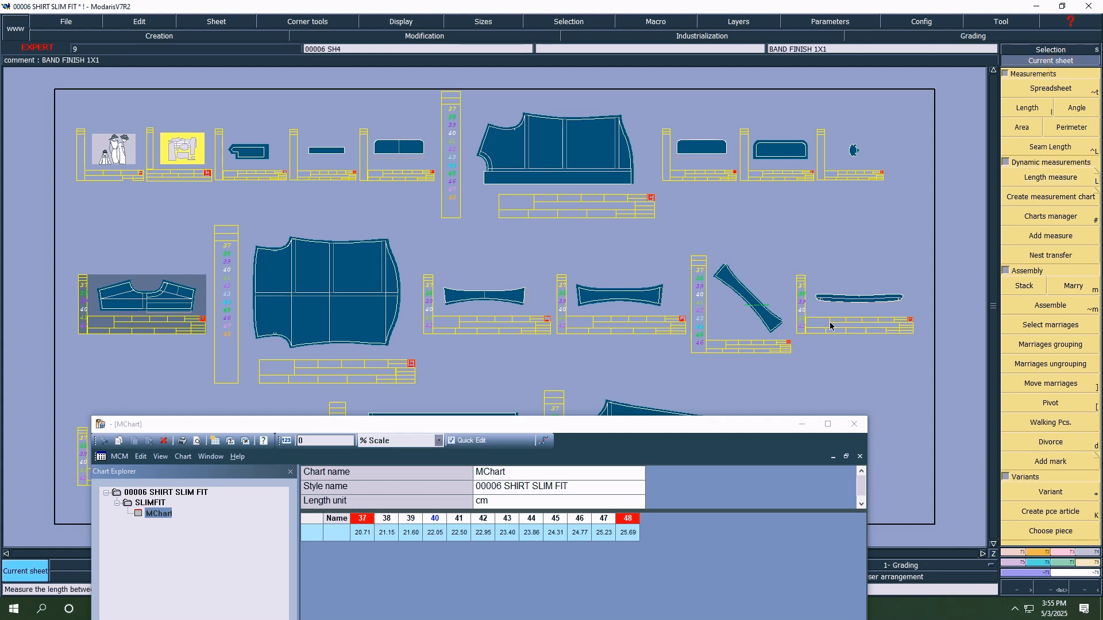
pyautogui.click(829, 324)
pyautogui.press('Home')
pyautogui.press('F3')
pyautogui.click(1031, 289)
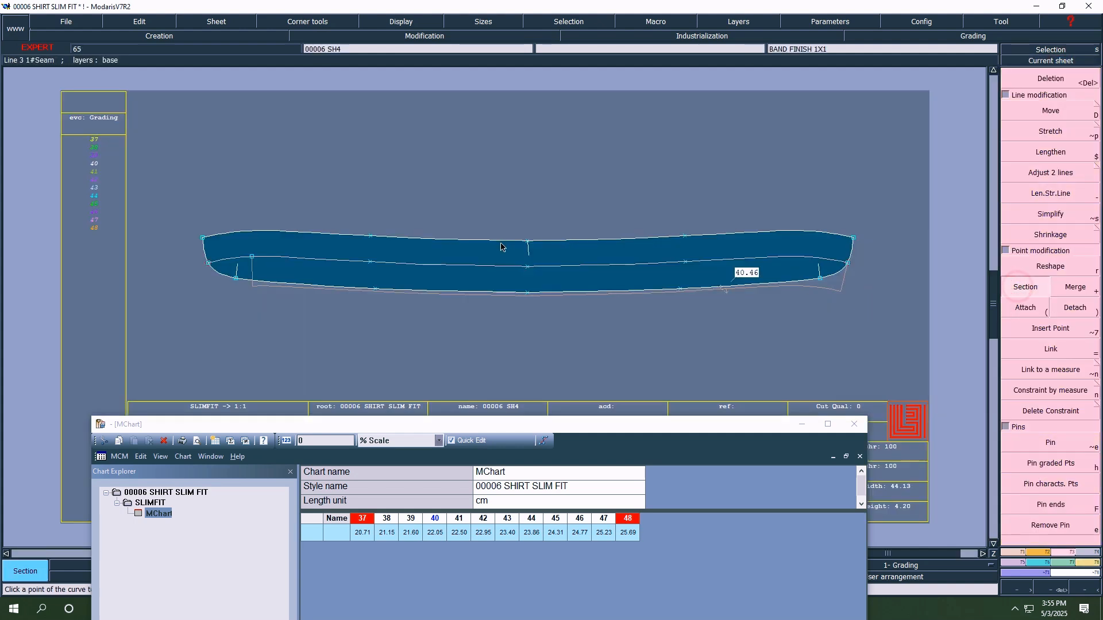
pyautogui.press('l')
pyautogui.click(635, 239)
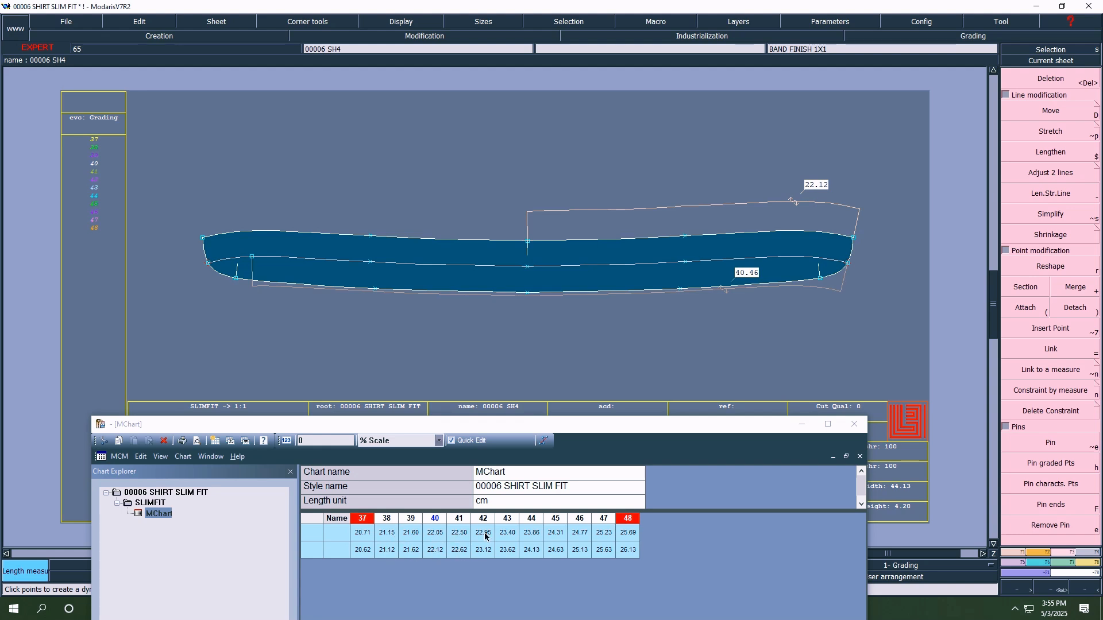
# - Clear the neckline total and band length rows from the chart, and move the chart off the pattern view
pyautogui.moveTo(315, 531); pyautogui.dragTo(314, 550)
pyautogui.press('Delete')
pyautogui.moveTo(386, 424); pyautogui.dragTo(355, 539)
# - Open the FRNT piece 00006 S23 and measure its armhole curve across the sizes
pyautogui.press('j')
pyautogui.click(1054, 62)
pyautogui.click(546, 152)
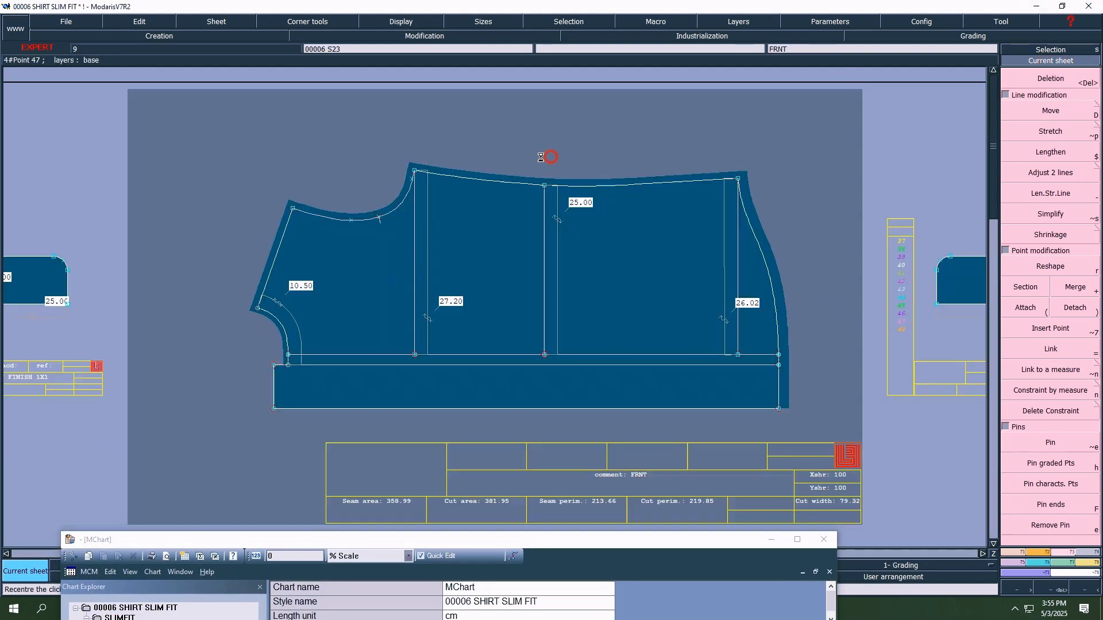
pyautogui.click(359, 222)
pyautogui.click(370, 249)
pyautogui.moveTo(500, 540); pyautogui.dragTo(502, 472)
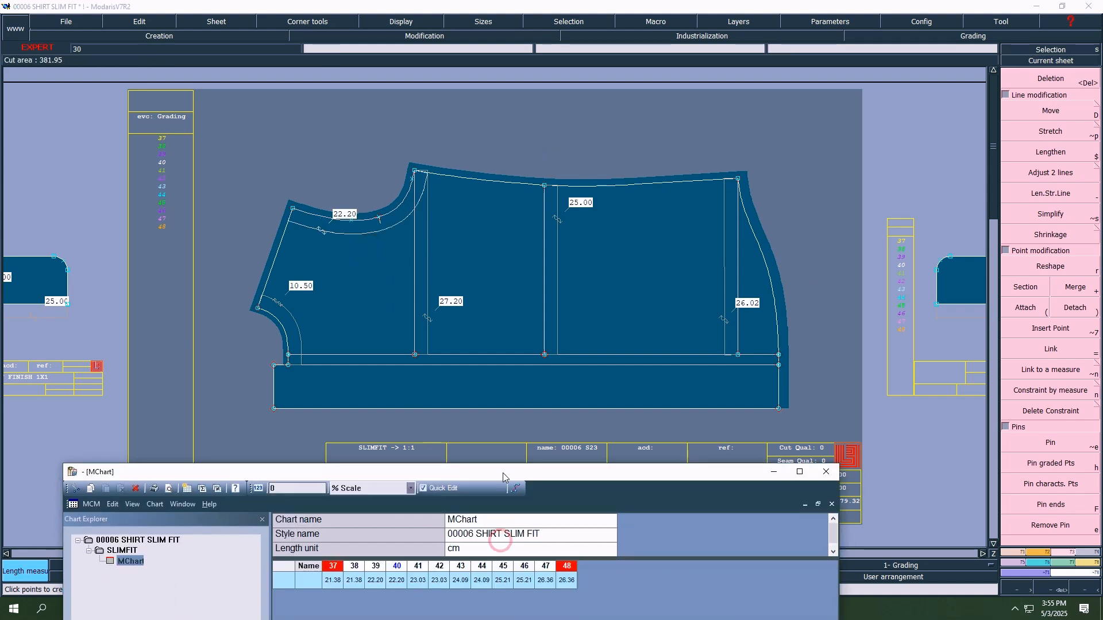
# - Open the BACK 1X1 piece 00006 S10 and measure one of its armhole curves across the sizes
pyautogui.press('j')
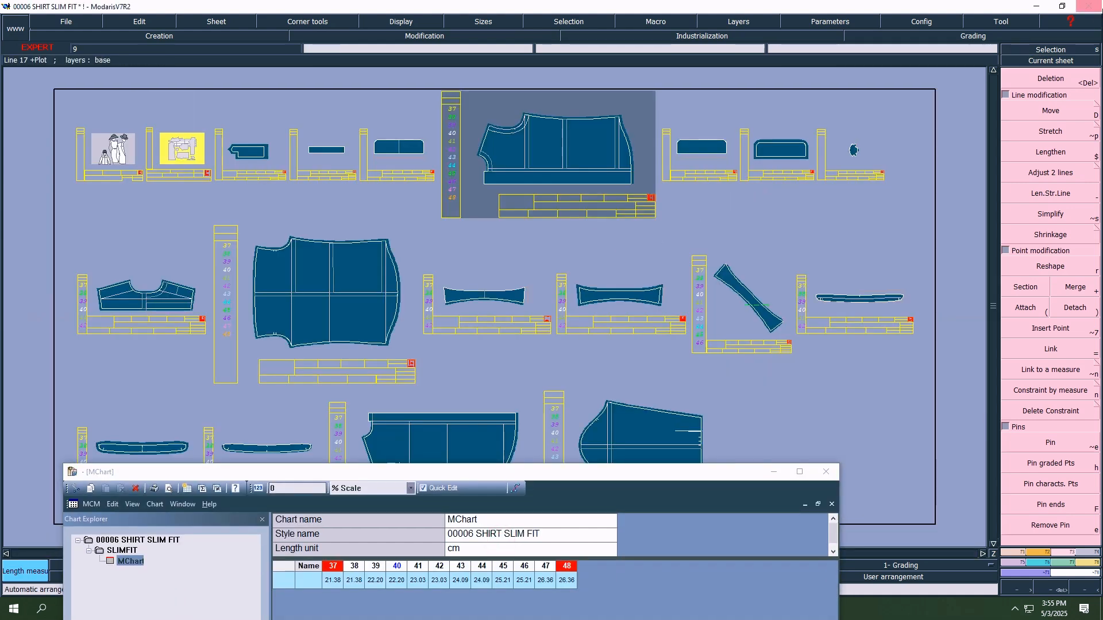
pyautogui.click(1049, 61)
pyautogui.click(368, 259)
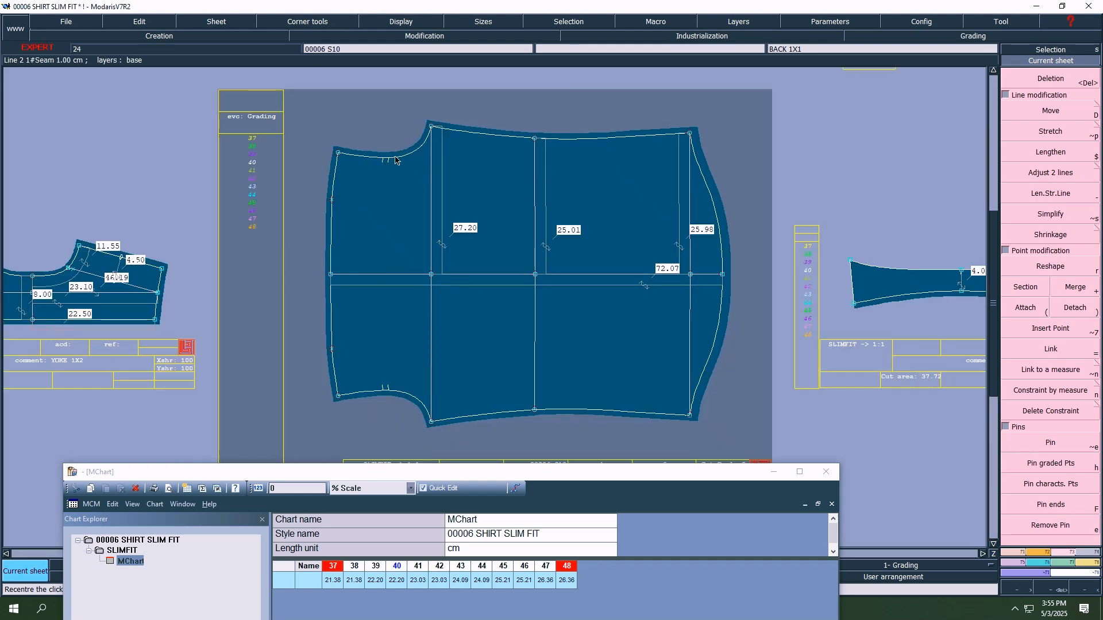
pyautogui.click(395, 157)
pyautogui.click(396, 193)
# - Open the YOKE 1X2 piece 00006 S24 again and bring up the measurement tools
pyautogui.press('j')
pyautogui.click(1069, 61)
pyautogui.click(148, 285)
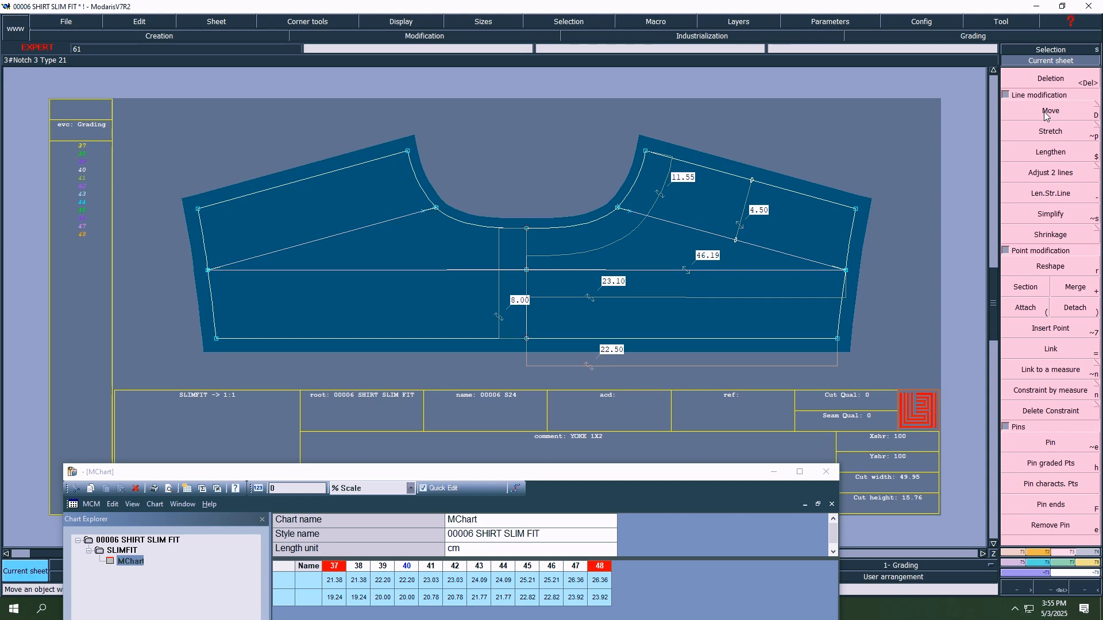
pyautogui.press('F8')
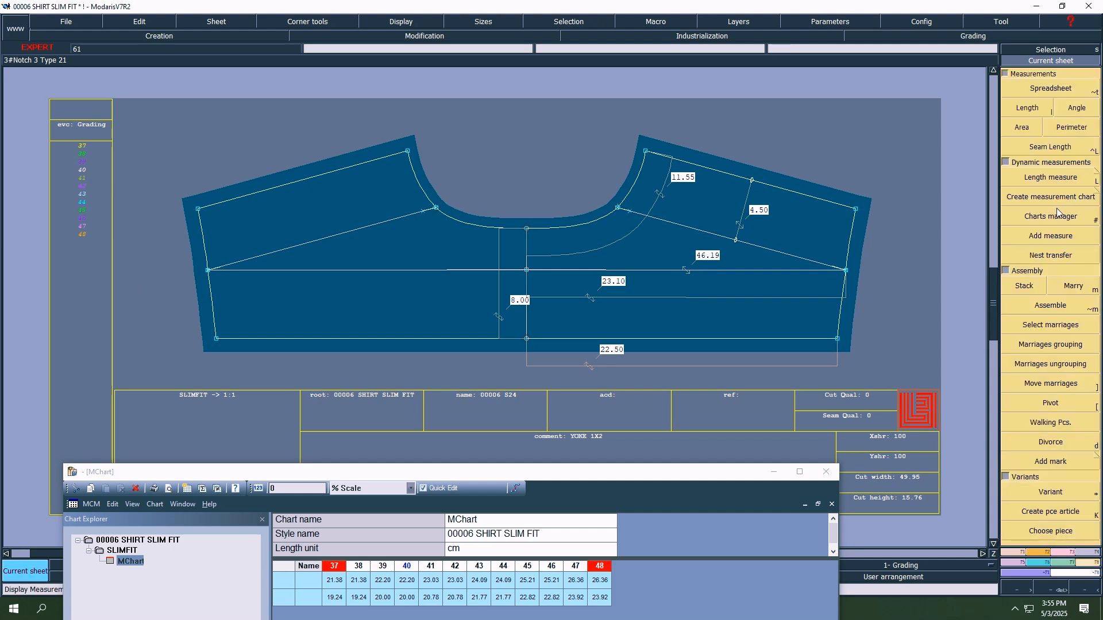
pyautogui.click(1052, 147)
pyautogui.click(1044, 143)
pyautogui.click(206, 254)
pyautogui.click(146, 263)
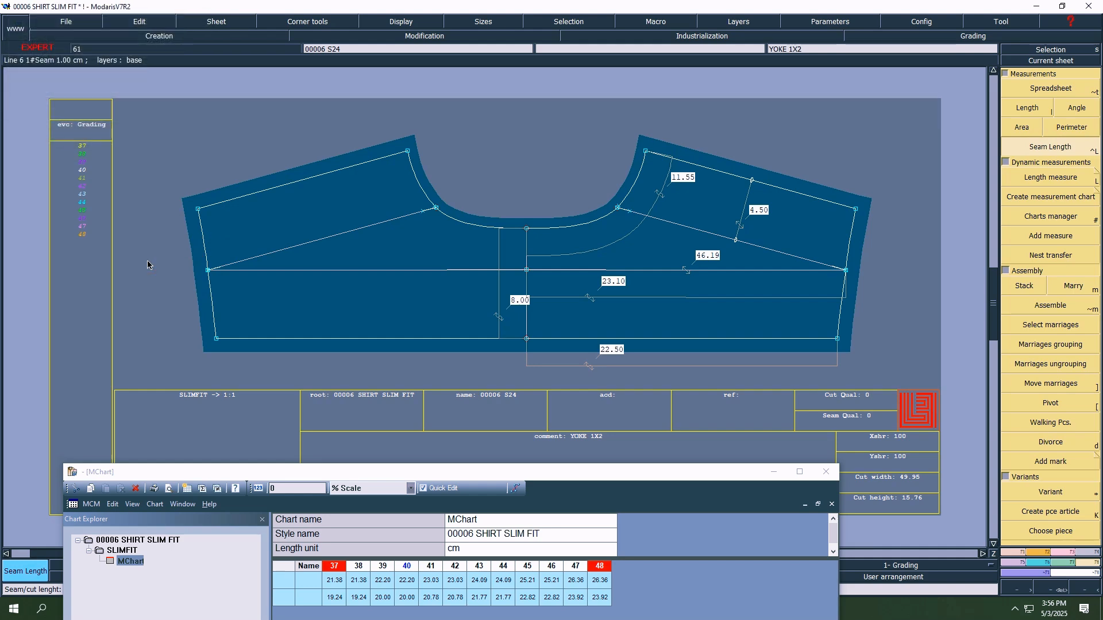
# - Measure the yoke's full armhole edge across the sizes, and bring the whole chart with its formula editor into view
pyautogui.click(1068, 181)
pyautogui.click(204, 254)
pyautogui.click(181, 255)
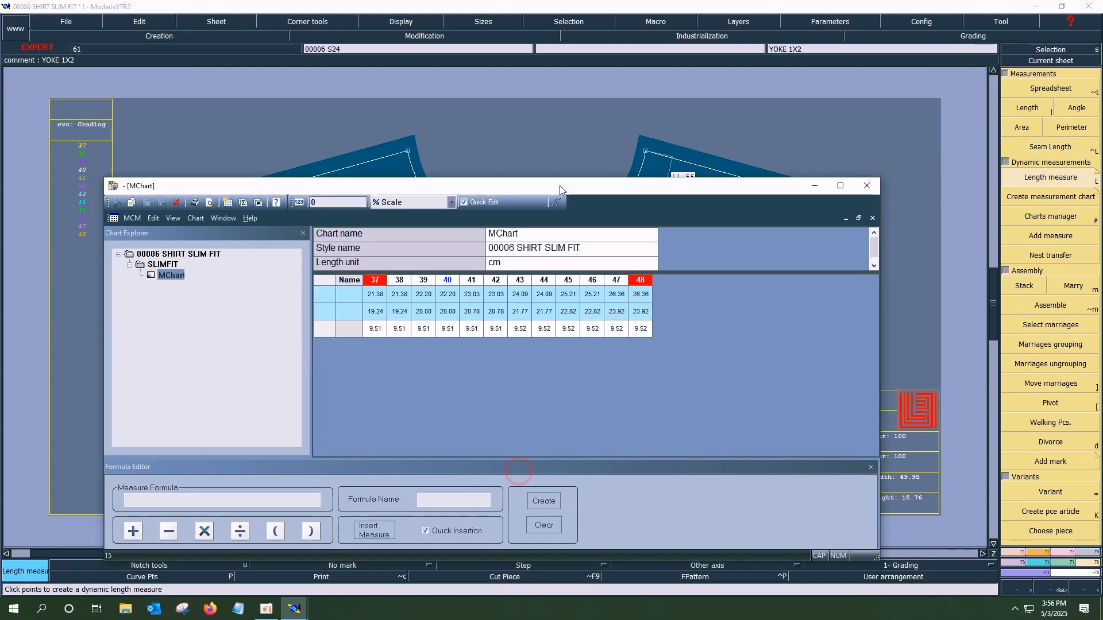
# - Create a formula adding the front, back and yoke armhole rows, and delete the three source rows from the chart
pyautogui.click(326, 292)
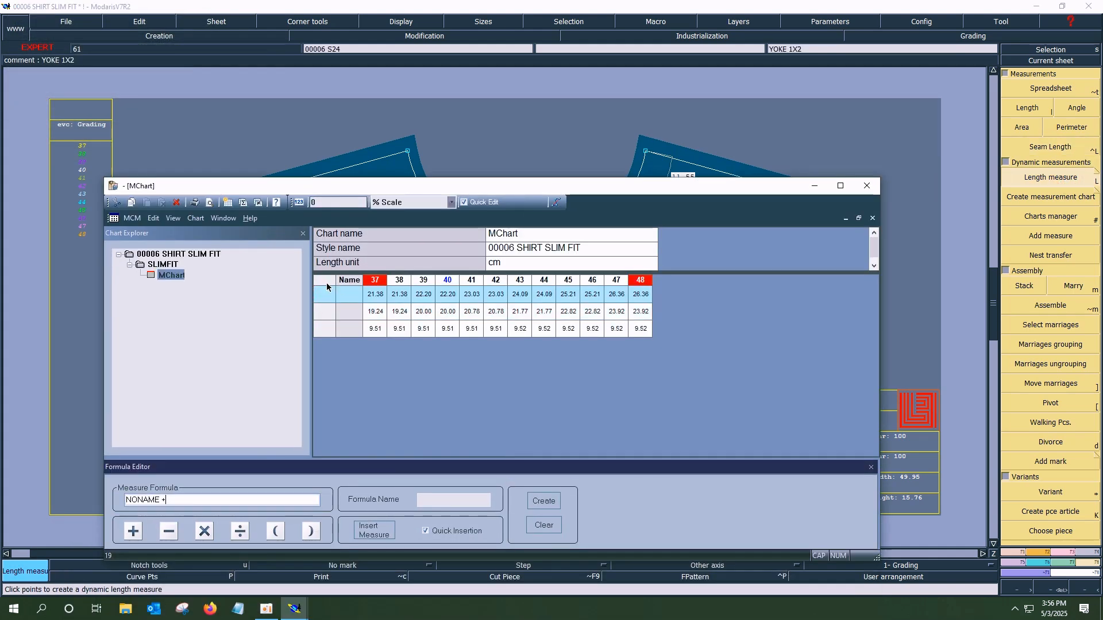
pyautogui.click(322, 317)
pyautogui.click(325, 329)
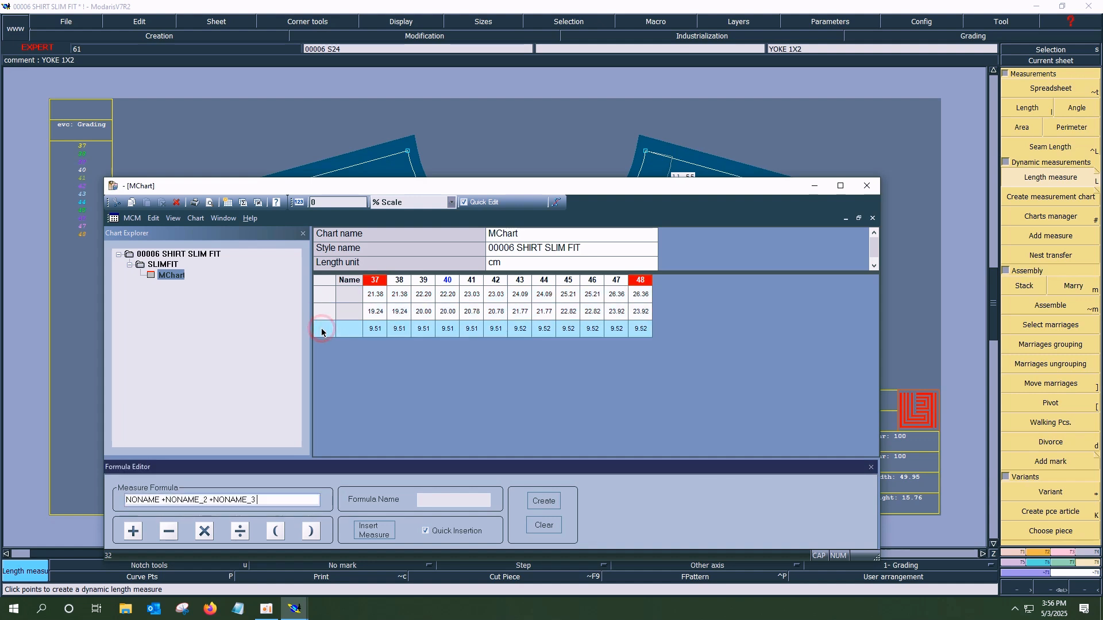
pyautogui.press('Return')
pyautogui.moveTo(320, 297); pyautogui.dragTo(323, 331)
pyautogui.press('Delete')
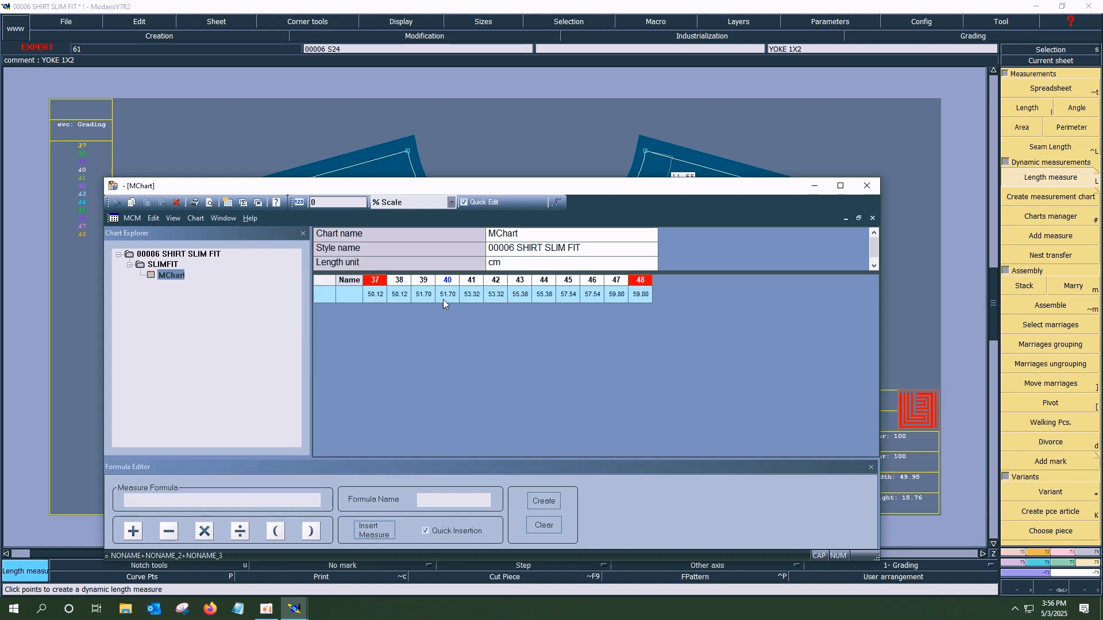
# - Move the chart window out of the way, show all pattern sheets and open the SLEEVE 1X2 piece 00006 SH8
pyautogui.moveTo(499, 188); pyautogui.dragTo(466, 386)
pyautogui.press('8')
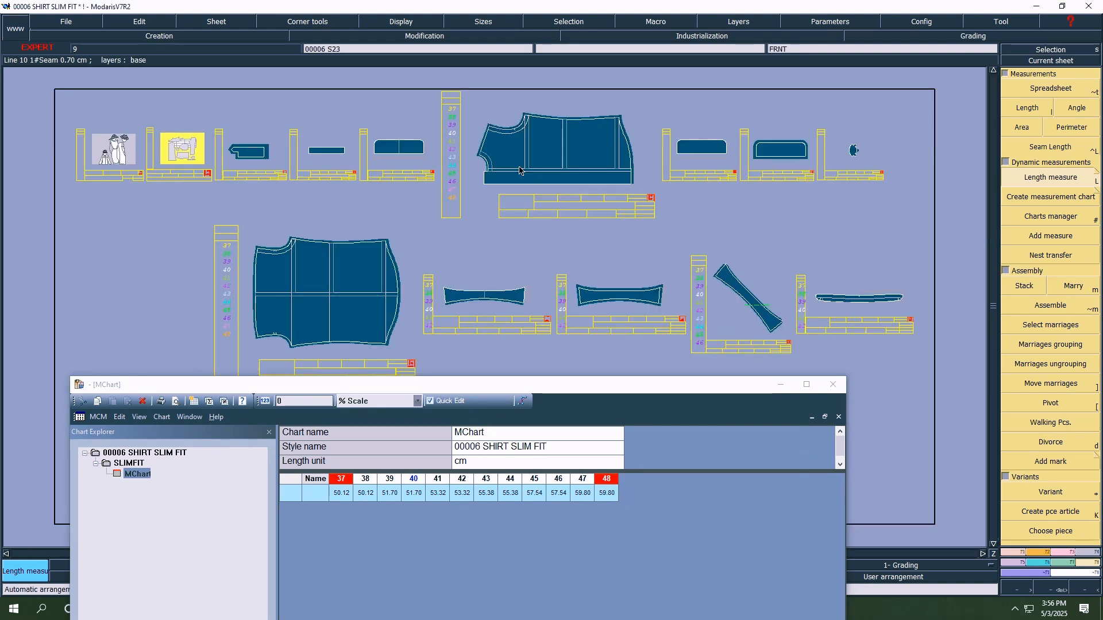
pyautogui.click(1075, 61)
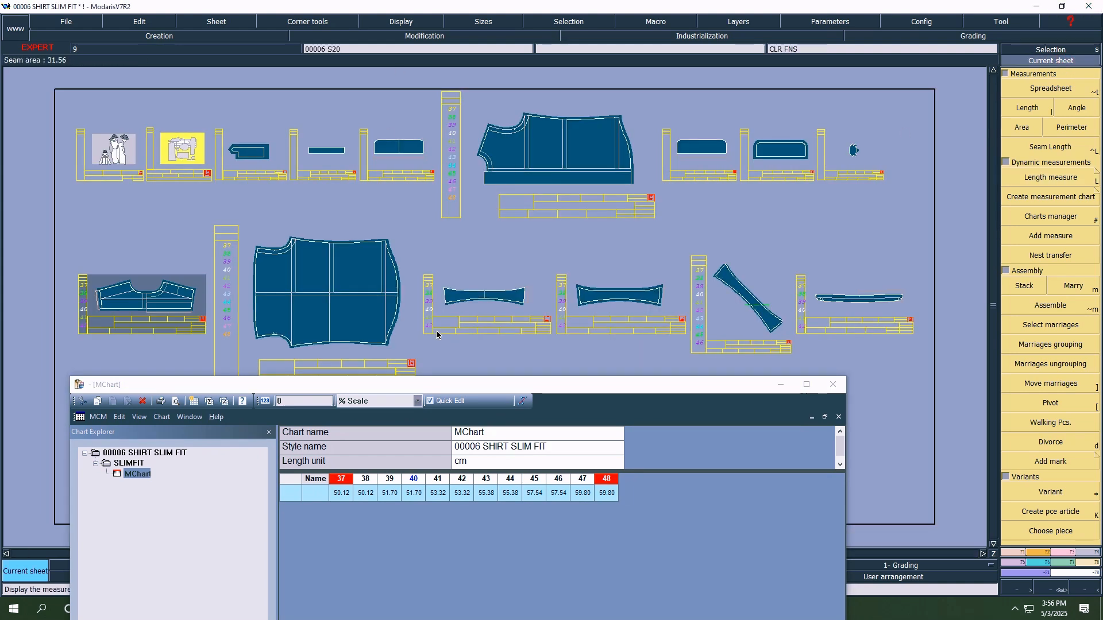
pyautogui.moveTo(475, 380); pyautogui.dragTo(475, 516)
pyautogui.click(1080, 64)
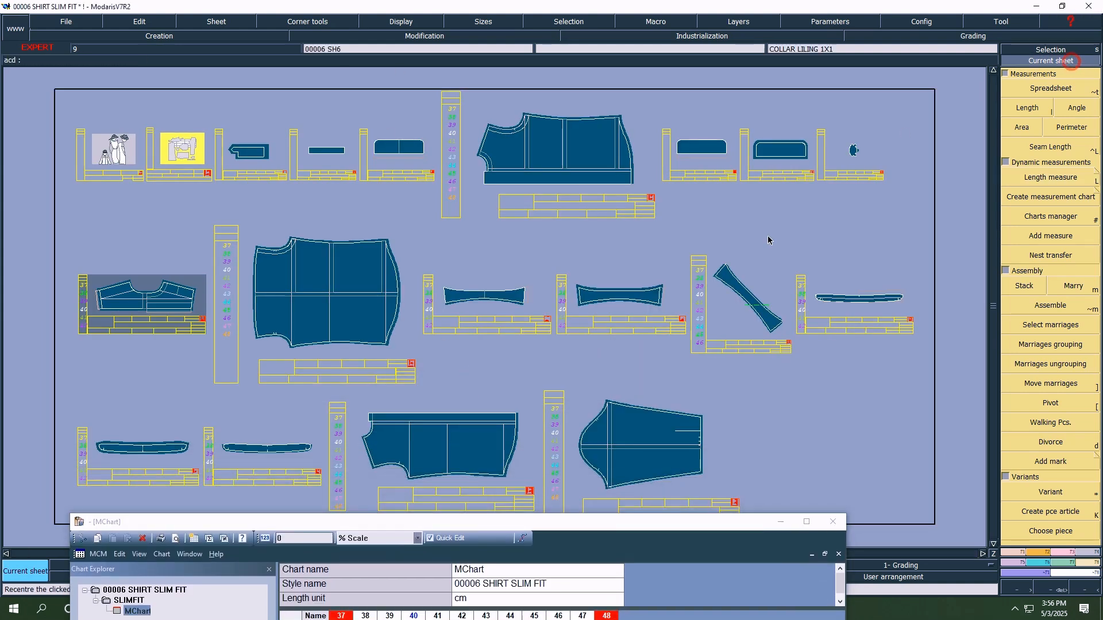
pyautogui.click(587, 459)
# - Measure the sleeve's full cap curve across the sizes and bring the chart up to compare it with the armhole total
pyautogui.hotkey('shift', 'l')
pyautogui.click(304, 229)
pyautogui.click(264, 231)
pyautogui.moveTo(448, 521); pyautogui.dragTo(504, 201)
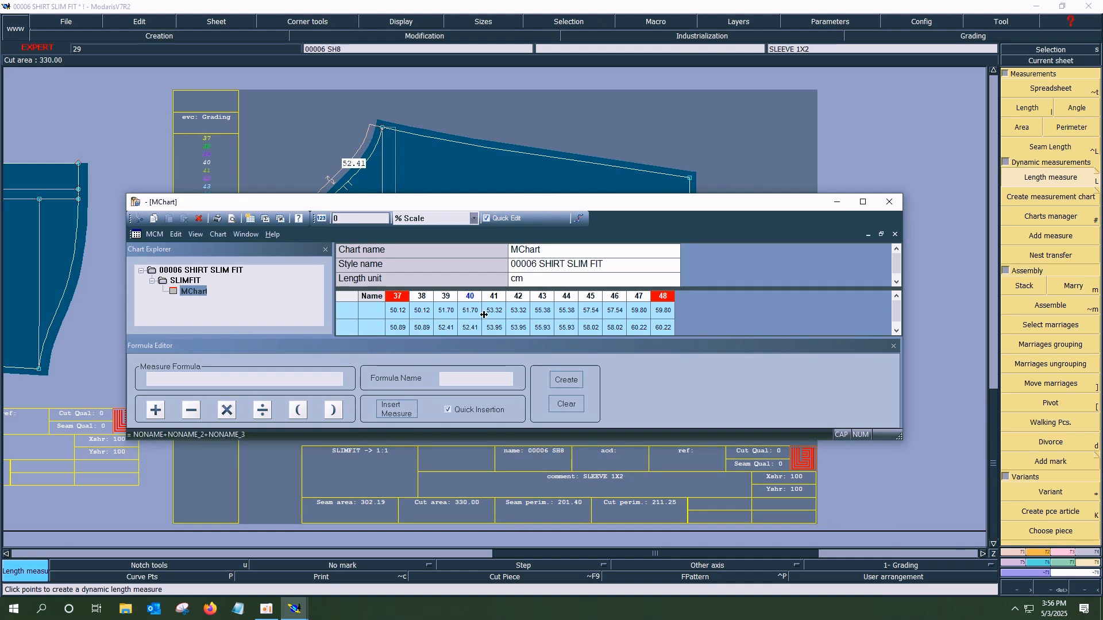
# - Delete the armhole total and sleeve cap rows from the measurement chart and minimize the chart window
pyautogui.moveTo(341, 309); pyautogui.dragTo(346, 329)
pyautogui.press('Delete')
pyautogui.moveTo(403, 201); pyautogui.dragTo(426, 196)
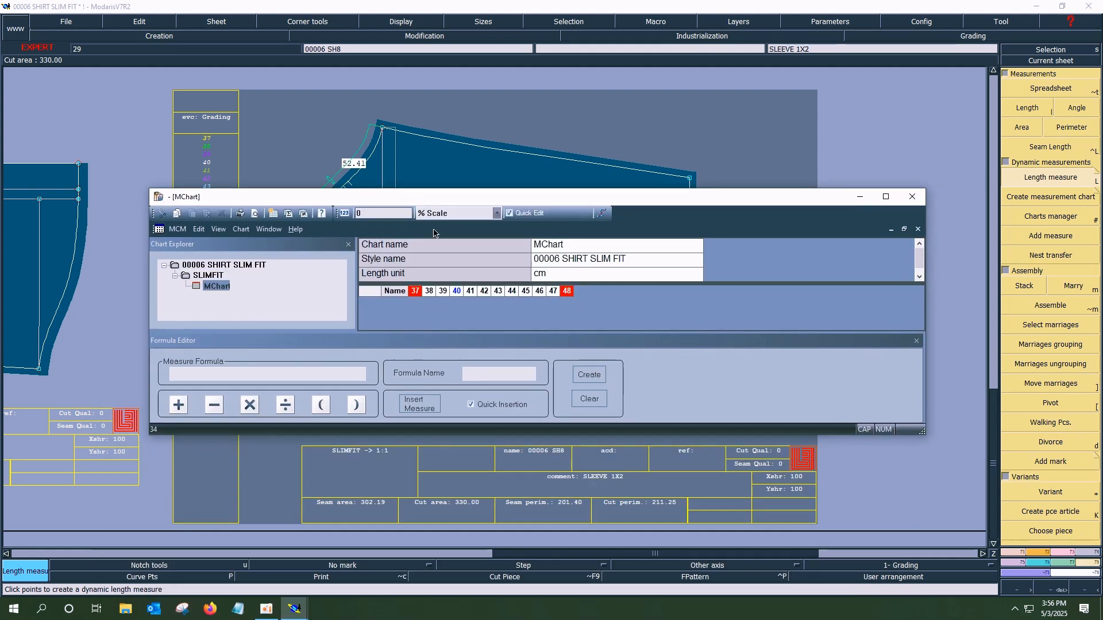
pyautogui.click(860, 196)
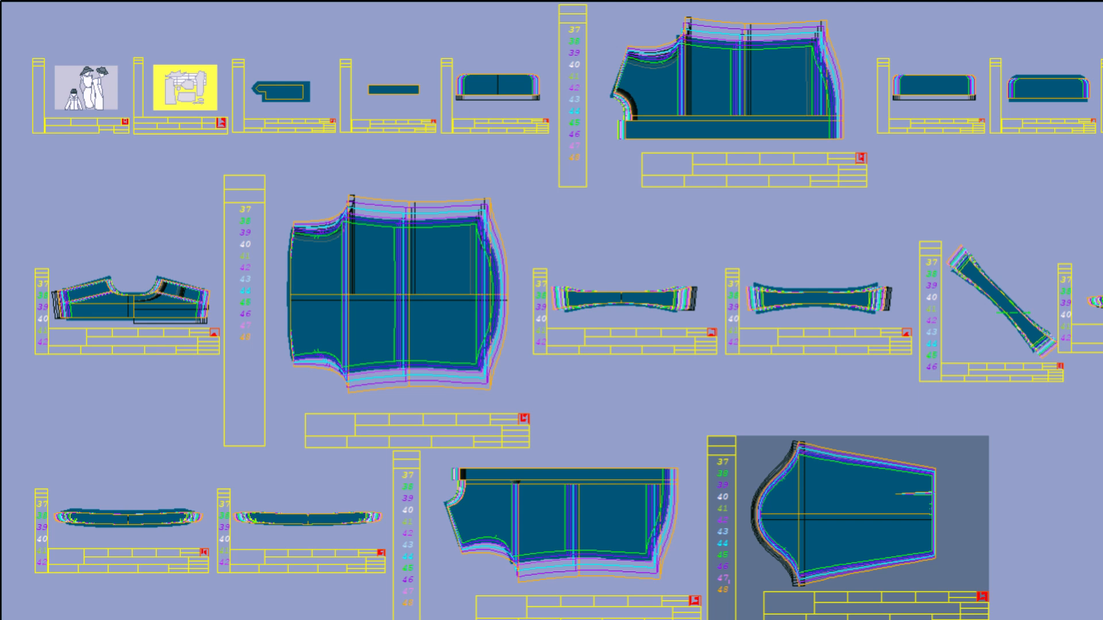